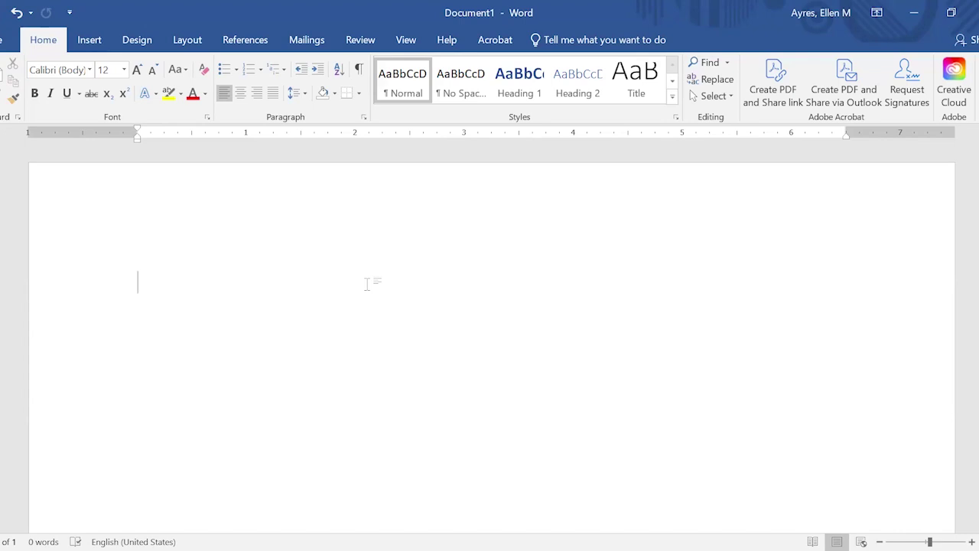
- Enter the outline headings Introduction, Body 1, Body 2, Body 3 and Conclusion on separate lines
type("Introduction")
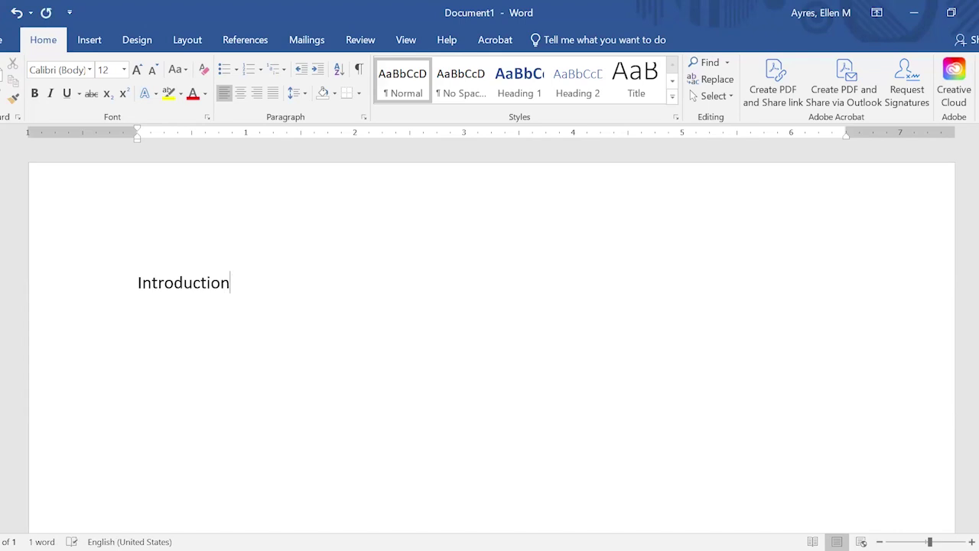
key("Return")
type("Body 1")
key("Return")
type("Body 2")
key("Return")
type("Body 3")
key("Return")
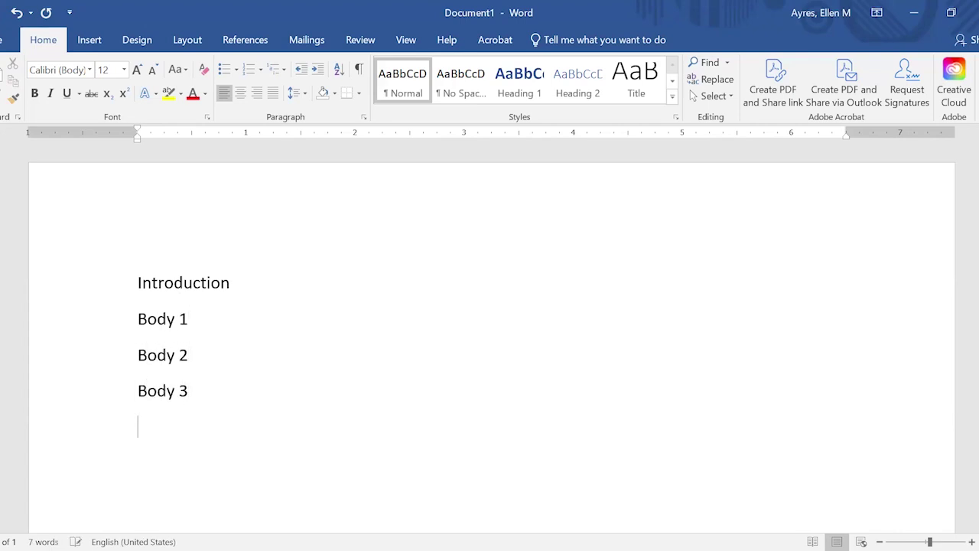
type("Conclusion")
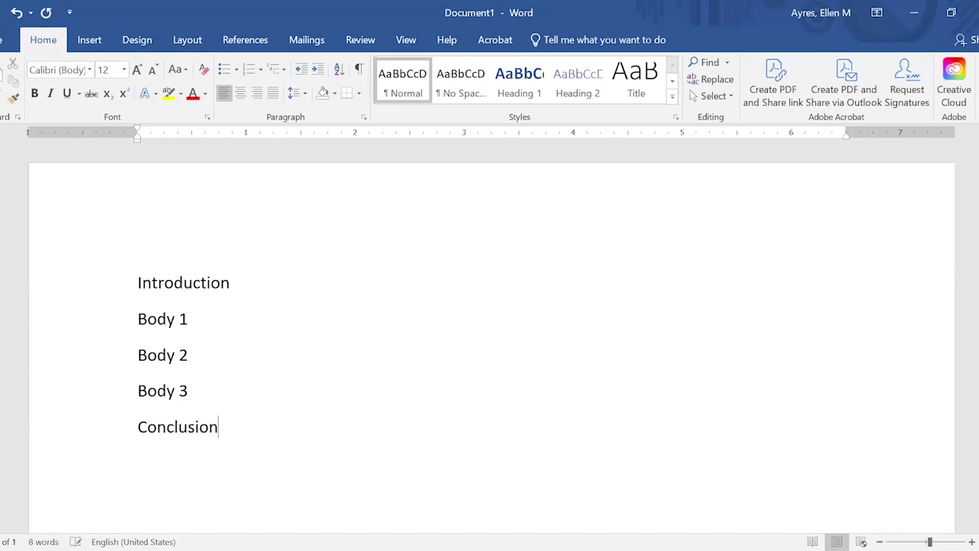
- Add a bulleted list under Introduction with the items "Hook:", "Connection:" and "Thesis statement:"
left_click(251, 282)
key("Return")
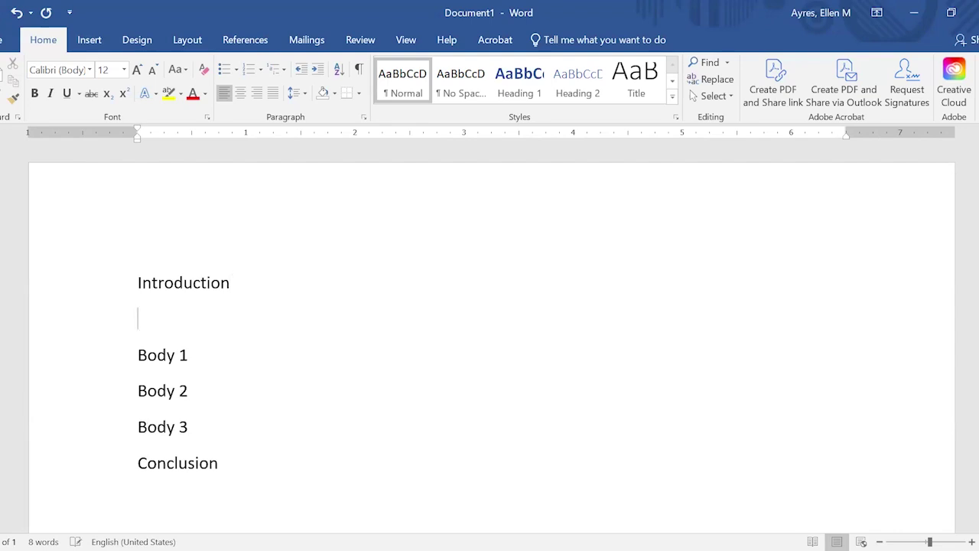
left_click(223, 69)
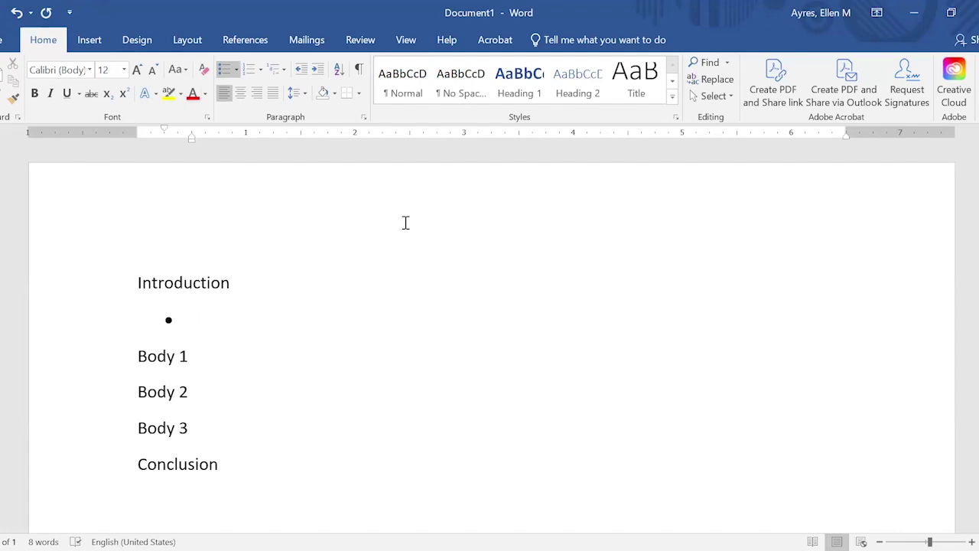
type("Hook:")
key("Return")
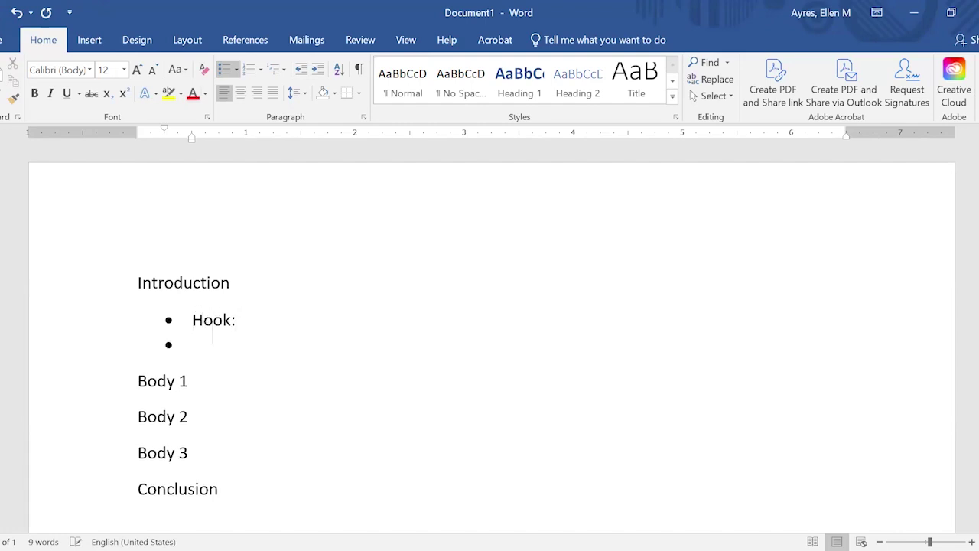
type("Connection:")
key("Return")
type("Thesis statement:")
- Save the document to the Desktop as "Argument outline sample"
left_click(232, 406)
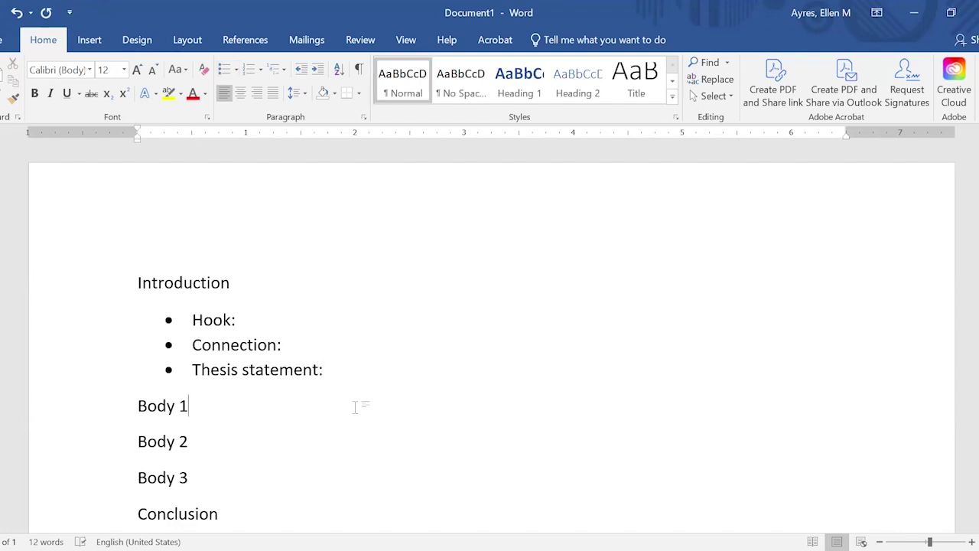
scroll(339, 369, "down", 3)
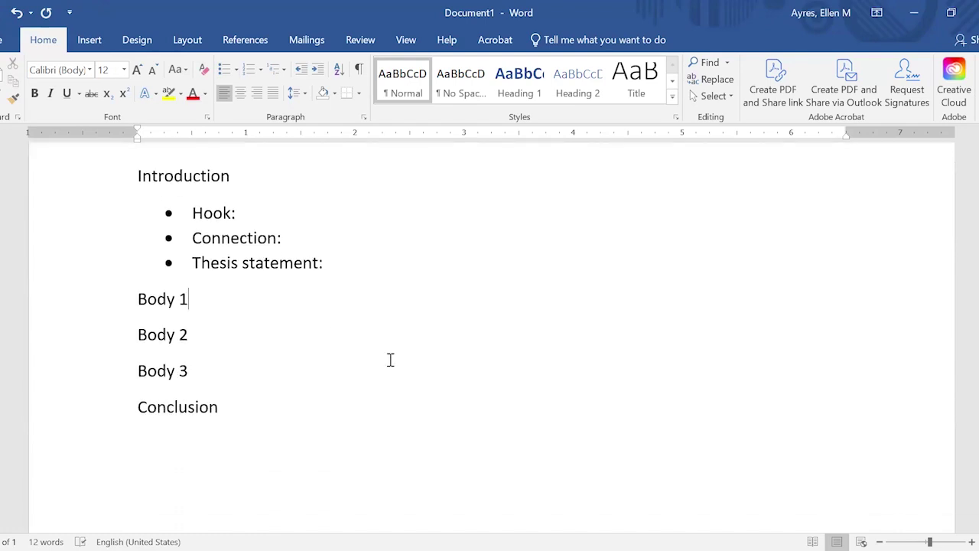
key("ctrl+s")
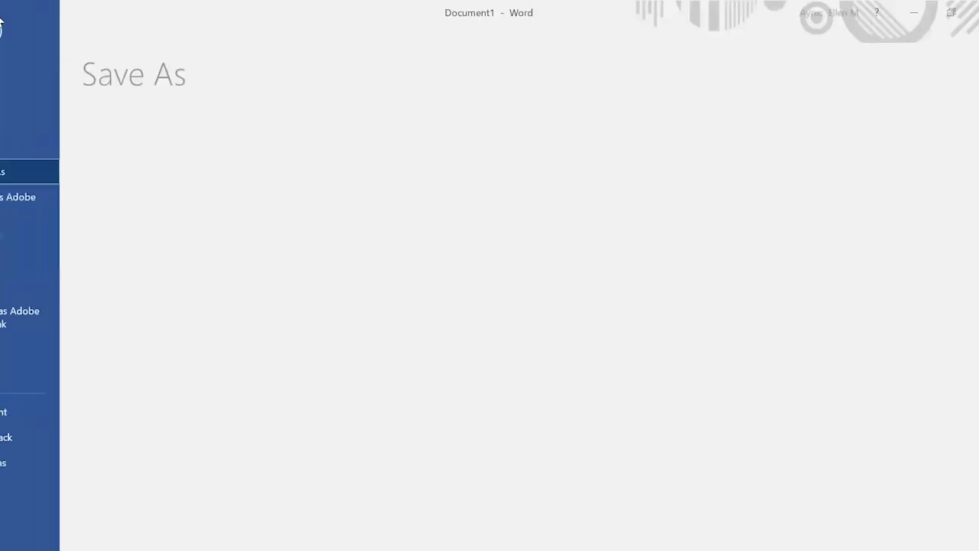
left_click(456, 220)
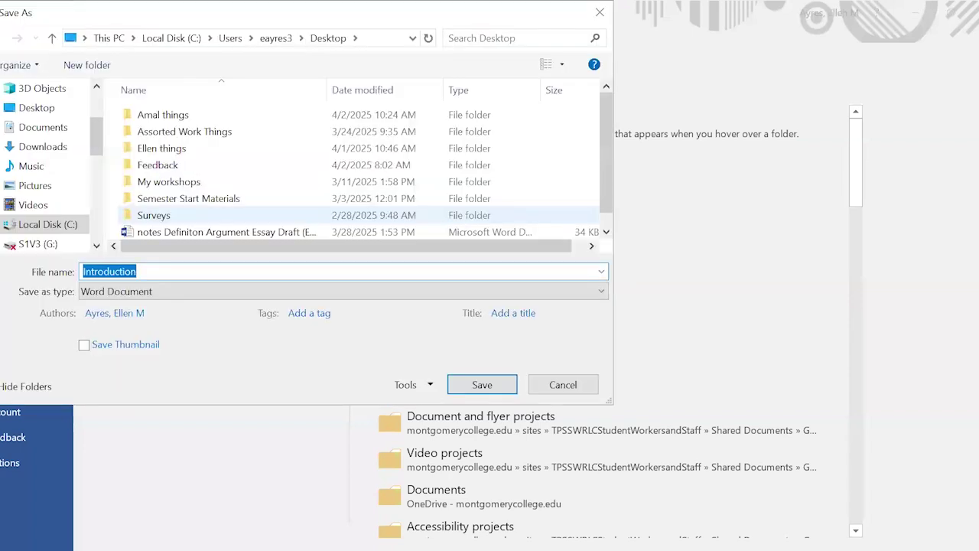
type("Argument outline sample")
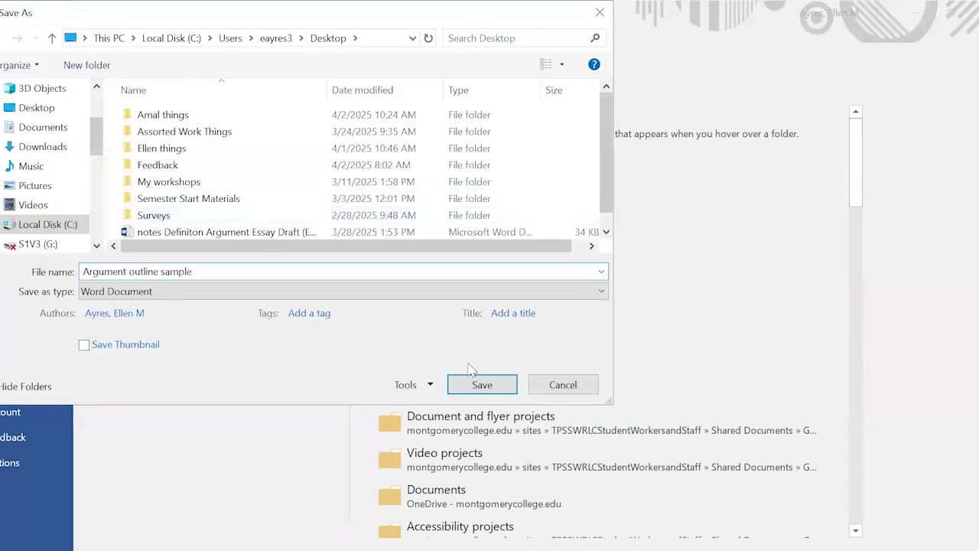
left_click(474, 386)
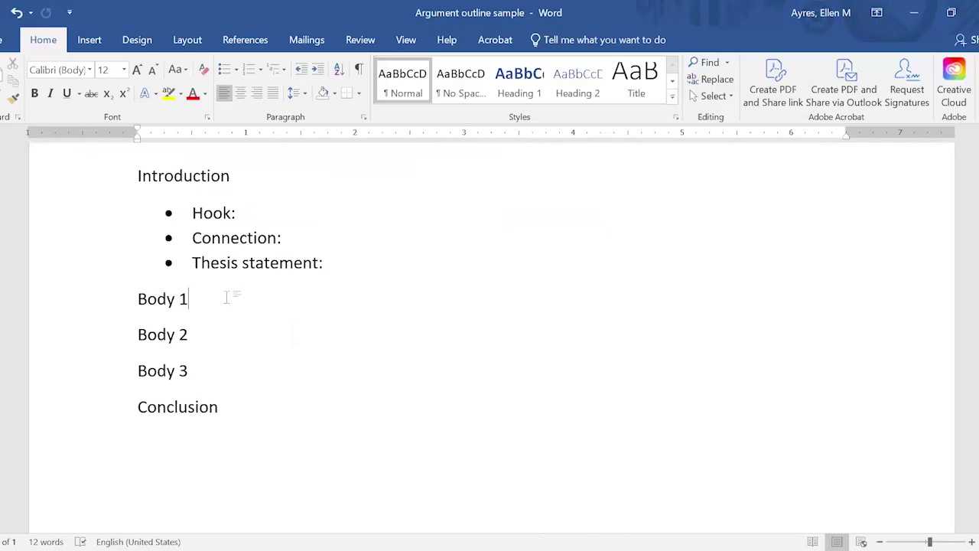
- Add a colon to the Body 1 heading and bullets "Support 1" and "Support 2" beneath it
left_click(226, 296)
type(":")
key("Return")
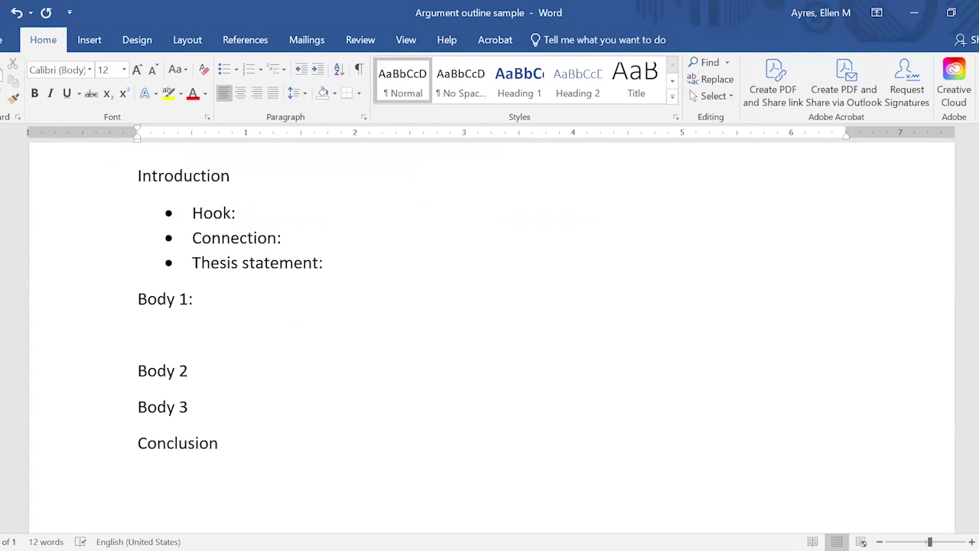
left_click(224, 68)
type("Suppr")
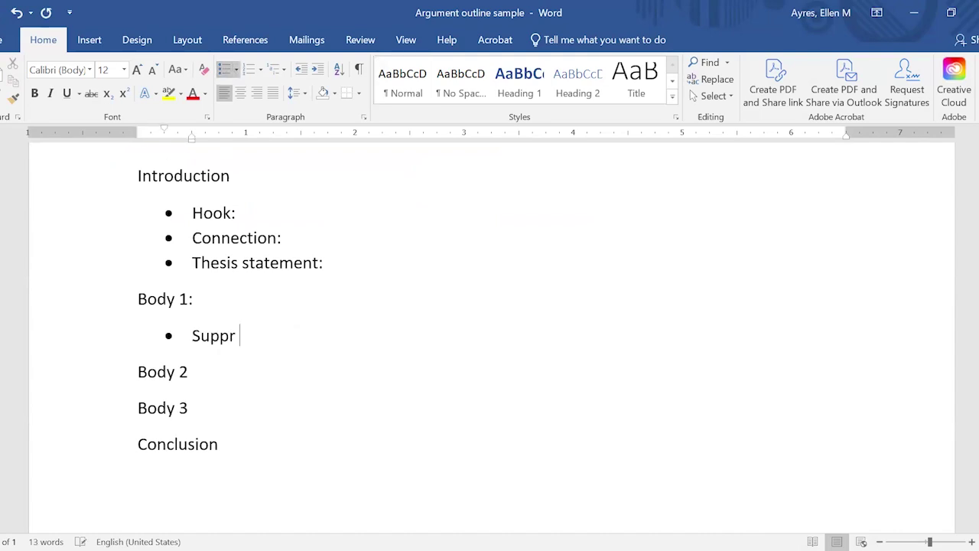
key("BackSpace")
type("ort 1")
key("Return")
type("Support 2")
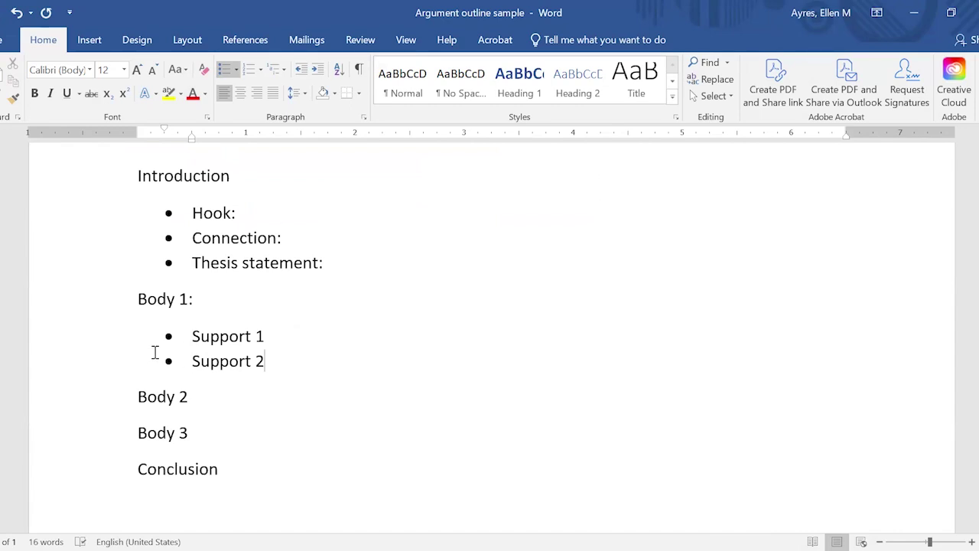
- Add the indented sub-bullets "example" and "explanation" under Support 1 in Body 1
left_click(297, 336)
key("Return")
key("Tab")
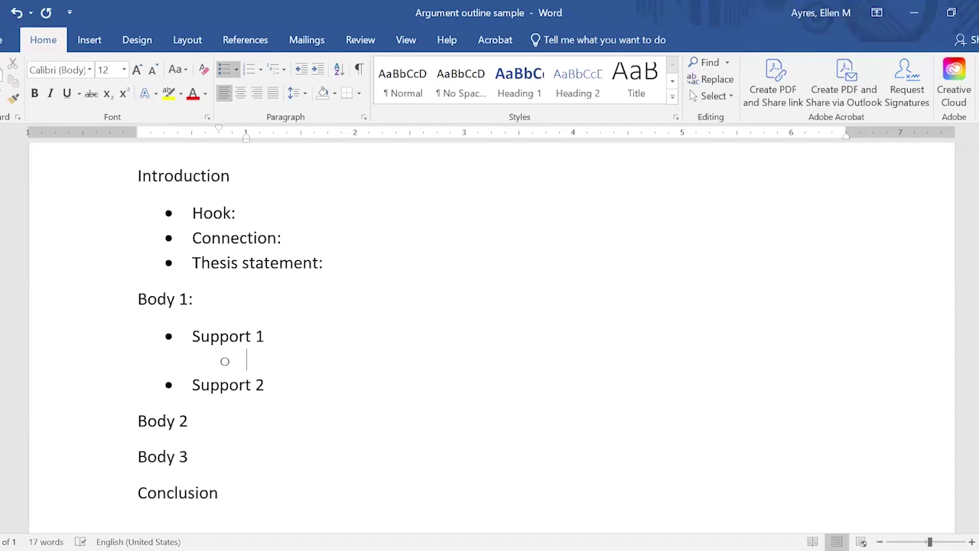
type("example")
key("Return")
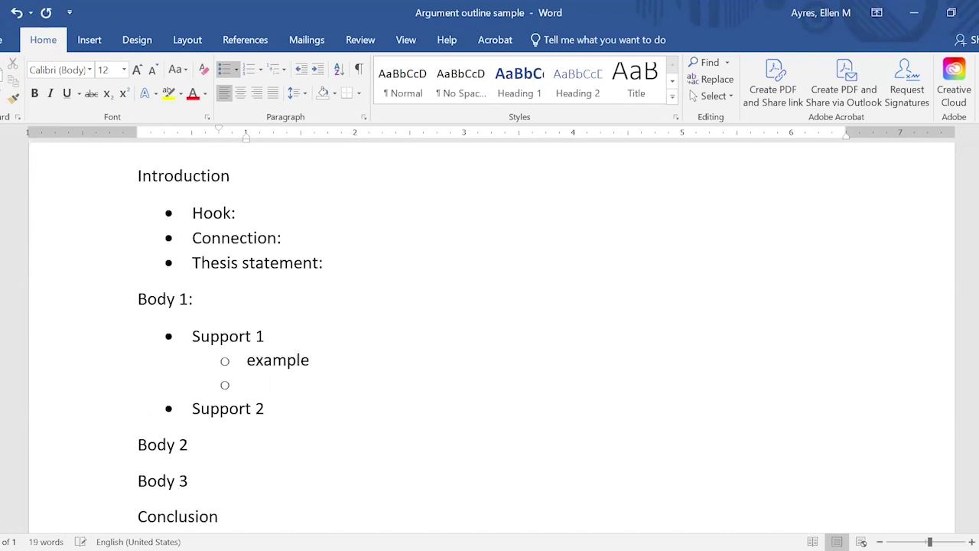
type("explanation")
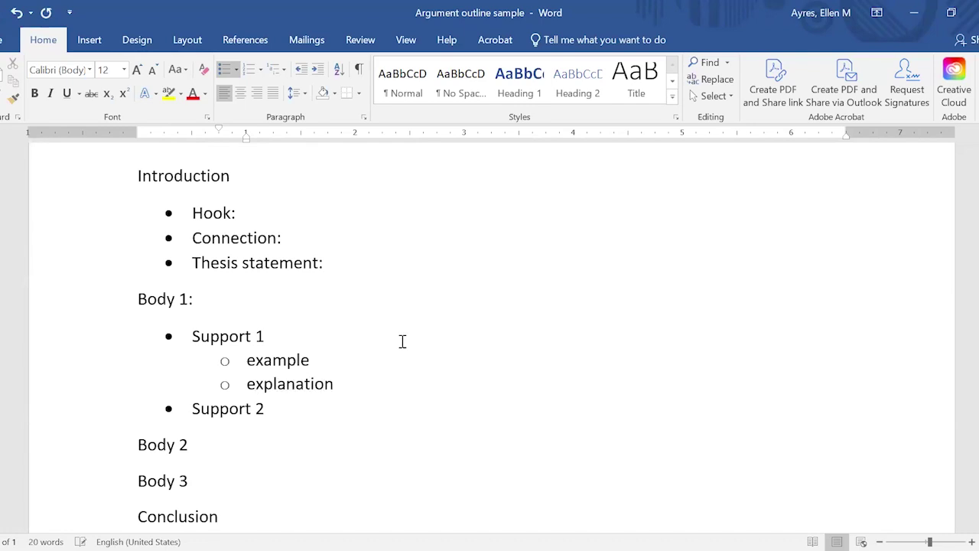
- Copy the example and explanation sub-bullets under Support 2 in Body 1 and remove the leftover empty bullet
left_click(253, 359, "shift")
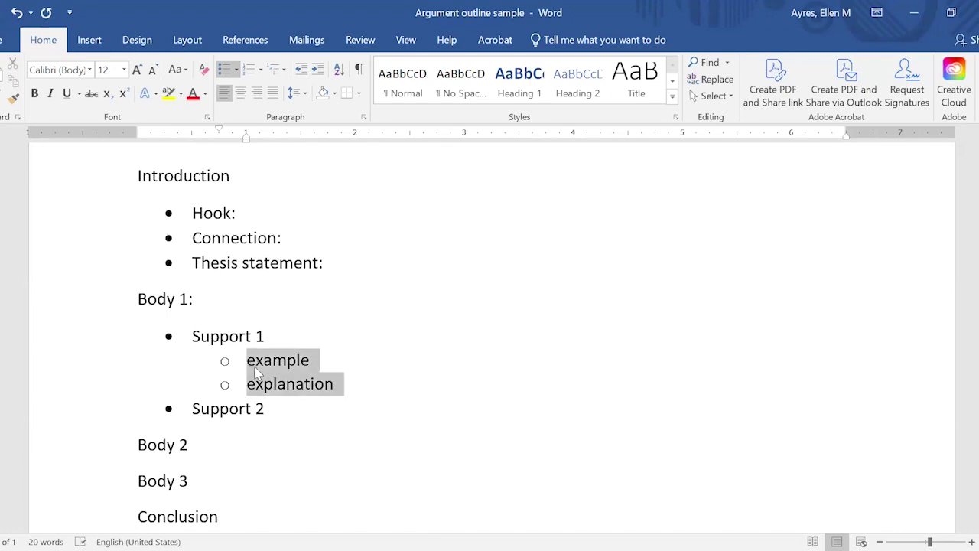
key("ctrl+c")
left_click(290, 410)
key("Return")
key("ctrl+v")
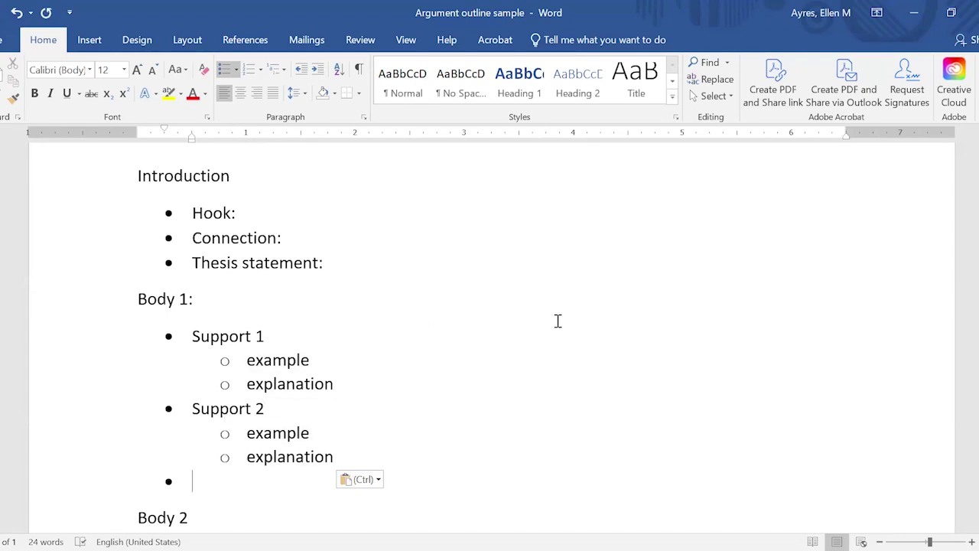
scroll(556, 322, "down", 1)
key("BackSpace")
key("BackSpace")
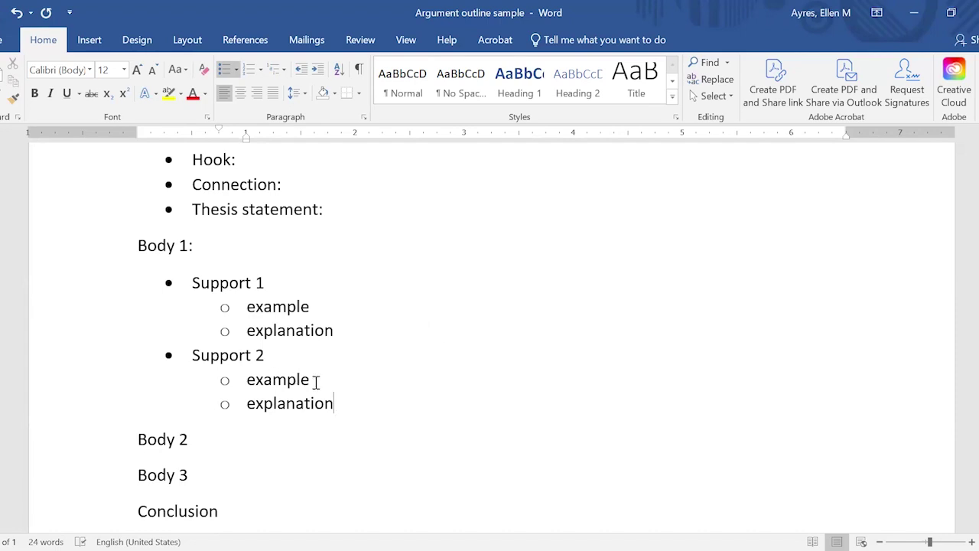
- Copy the whole Support 1 and Support 2 list from Body 1 to below Body 2, without an extra blank line
left_click_drag(317, 383, 338, 399)
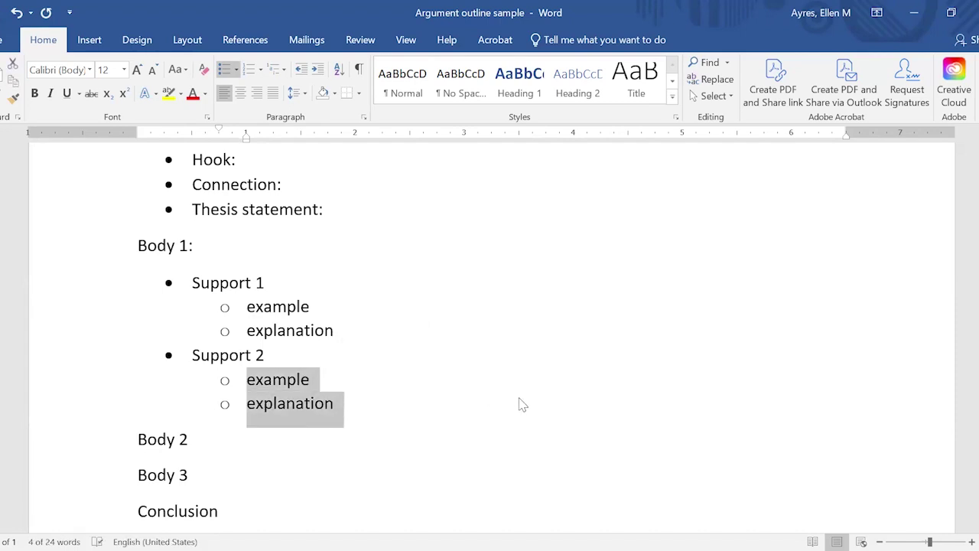
left_click(422, 431)
left_click_drag(342, 398, 192, 293)
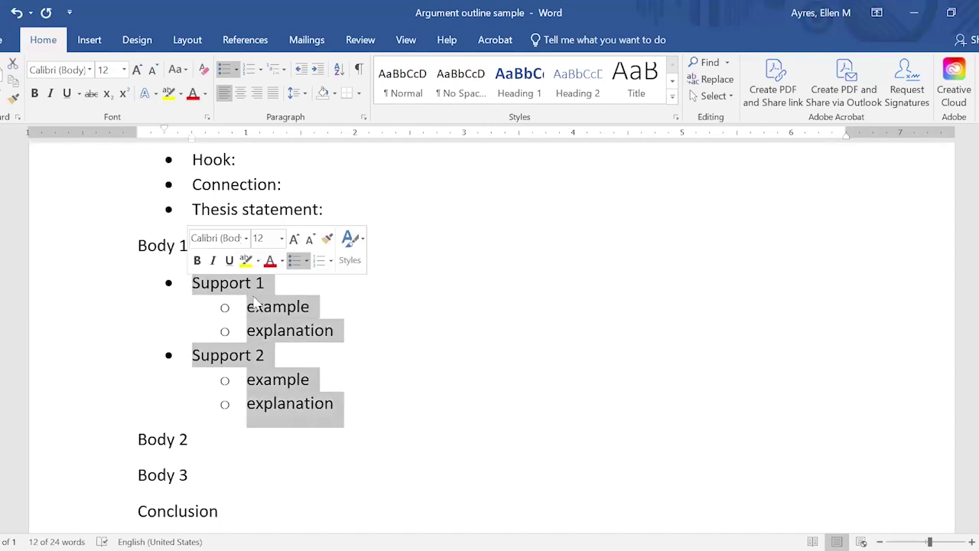
left_click(216, 439)
key("Return")
key("ctrl+v")
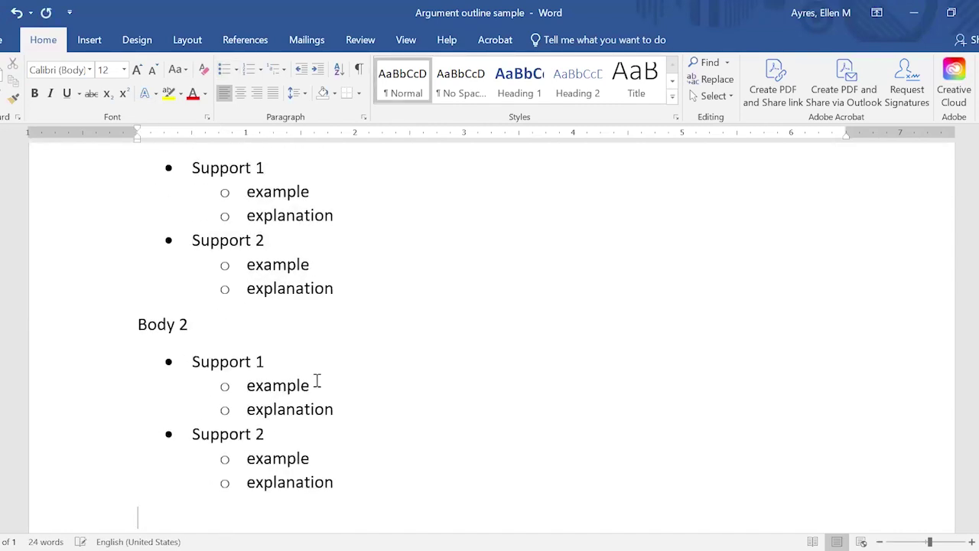
key("BackSpace")
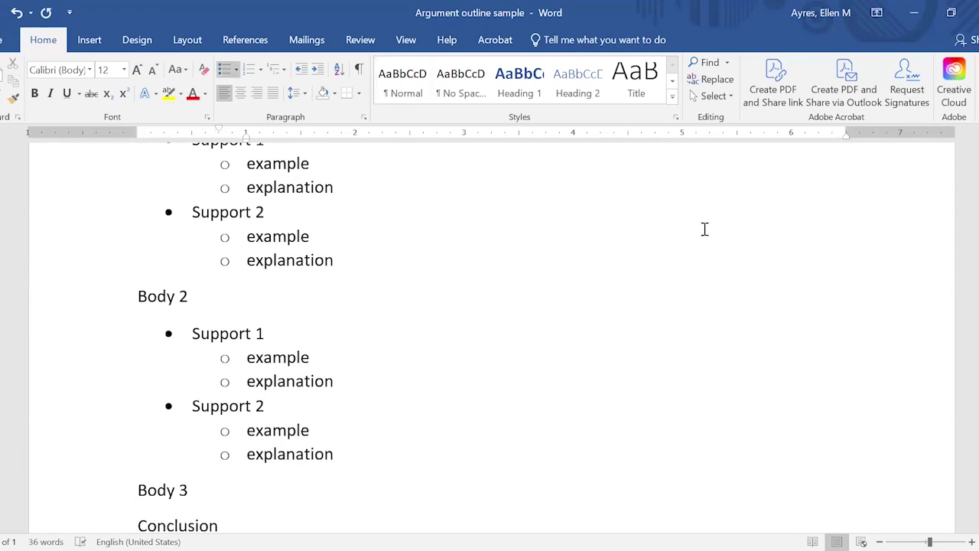
- Paste the same Support 1 and Support 2 list under Body 3 and delete the extra blank line
scroll(328, 299, "down", 3)
left_click(278, 378)
key("Return")
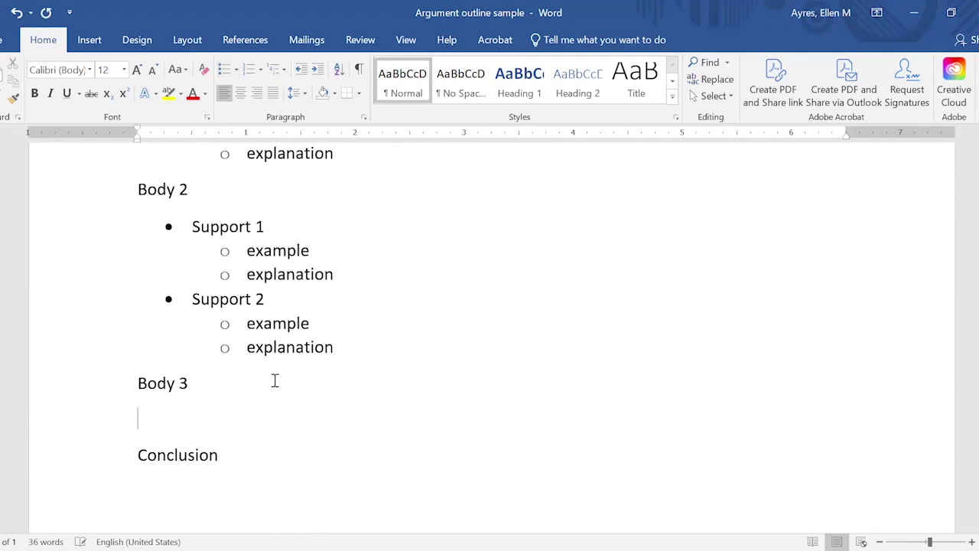
key("ctrl+v")
key("BackSpace")
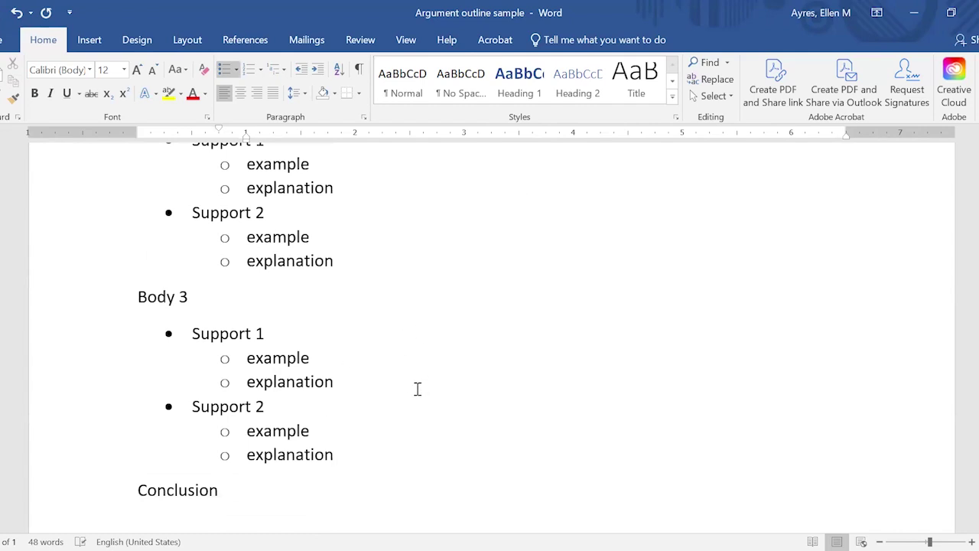
- Add bullets under Conclusion reading "restate thesis" and "wrap-up / kick-out / so-what"
scroll(418, 389, "down", 2)
left_click(273, 386)
key("Return")
left_click(225, 70)
type("restateme")
key("BackSpace")
key("BackSpace")
type("thesis")
key("Return")
type("wrap-up")
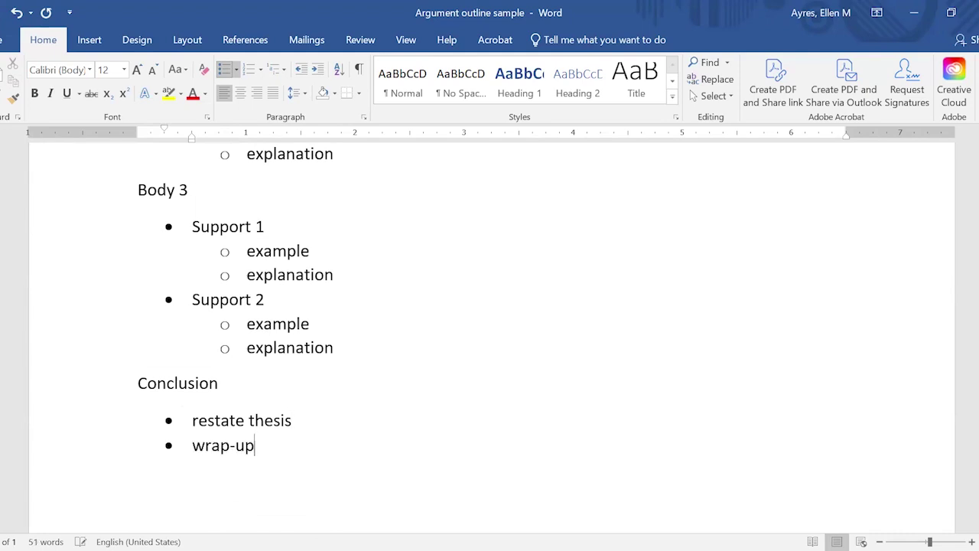
type(" / kick-out  / so-what")
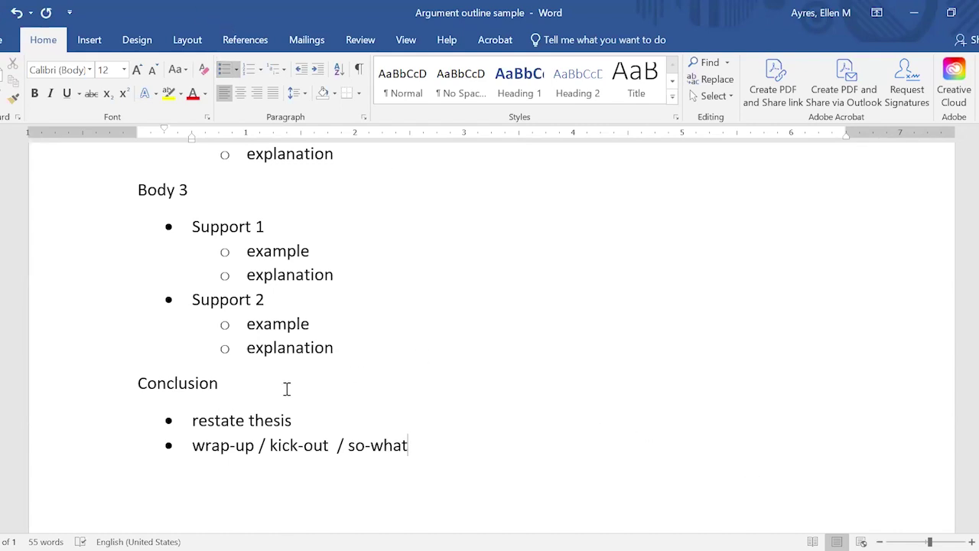
- Append "(3 – 5 sentences)" to the Conclusion heading
left_click(311, 383)
type("(3")
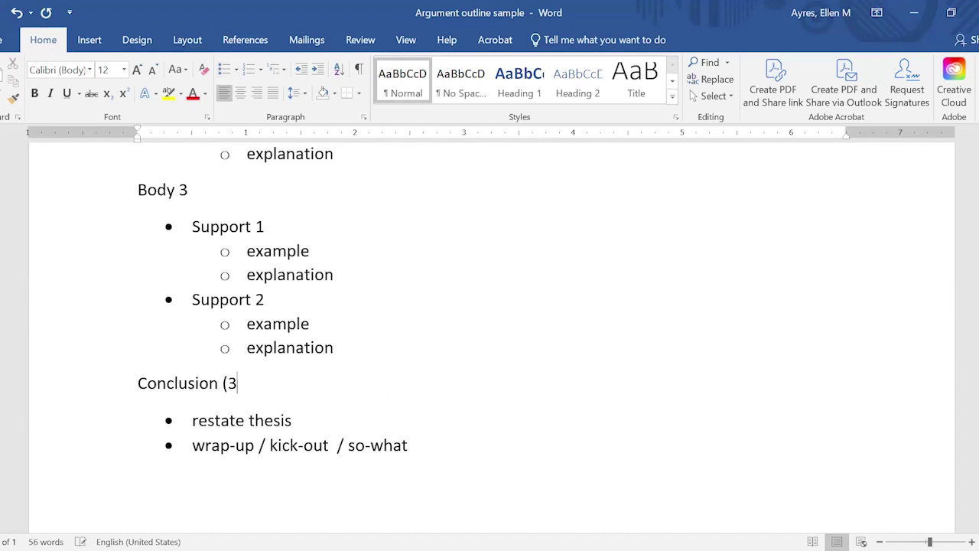
type(" - 5 sentences)")
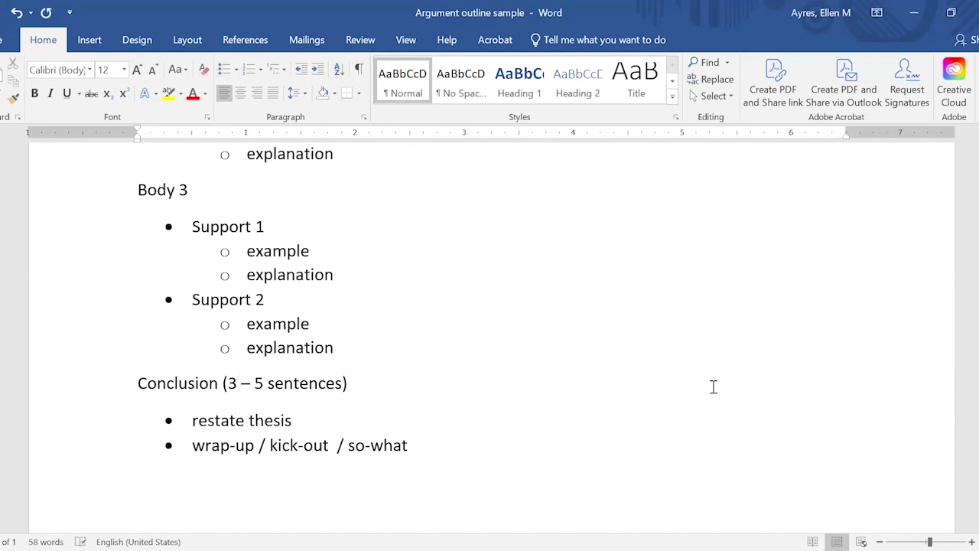
- Append "(4 – 7 sentences)" to the Introduction heading
scroll(712, 386, "up", 8)
left_click(279, 280)
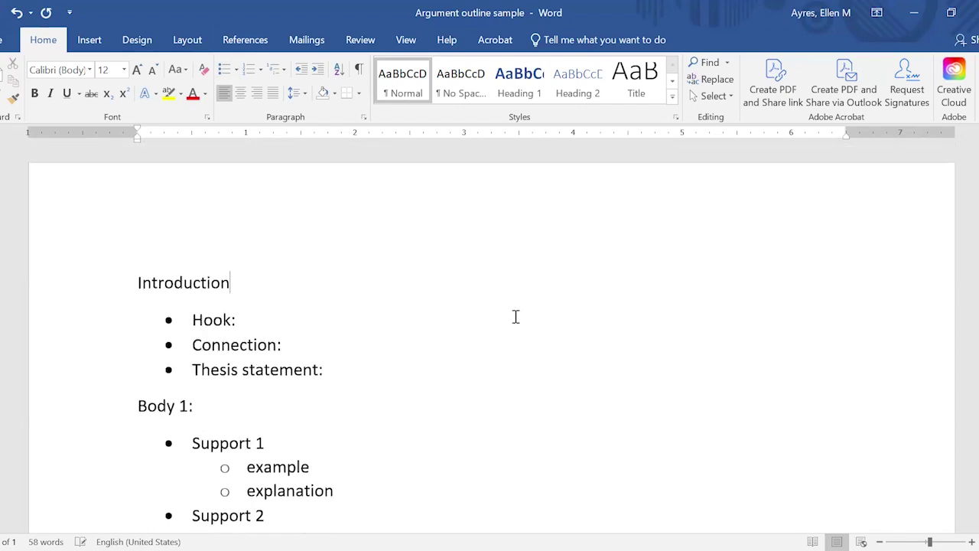
type("(")
type("4 - ")
type("7 sentences")
type(")")
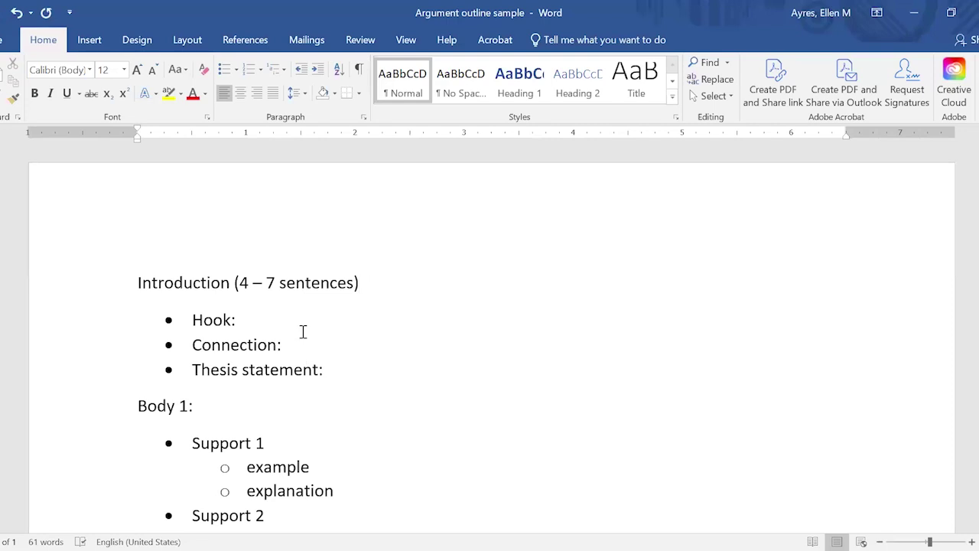
- Insert "(2/3 – ¾ page" before the colon in the Body 1 heading
scroll(558, 340, "down", 1)
scroll(406, 362, "down", 3)
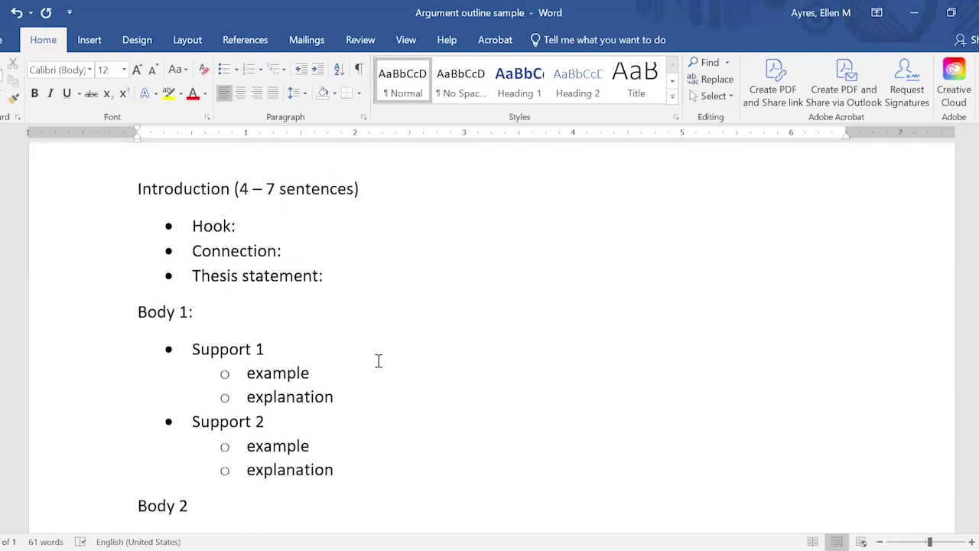
left_click(240, 251)
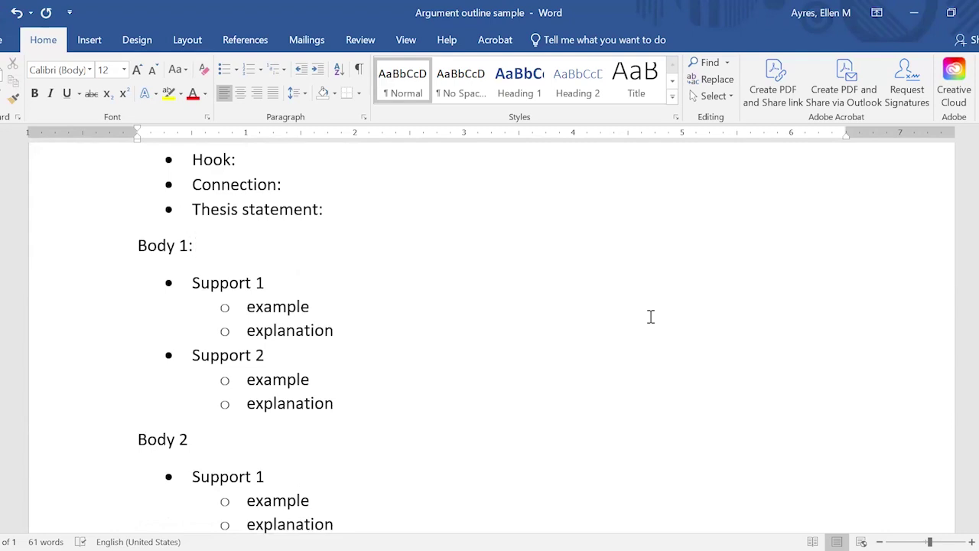
type("(")
type("2/3 - 3")
type("/4 ")
type("page")
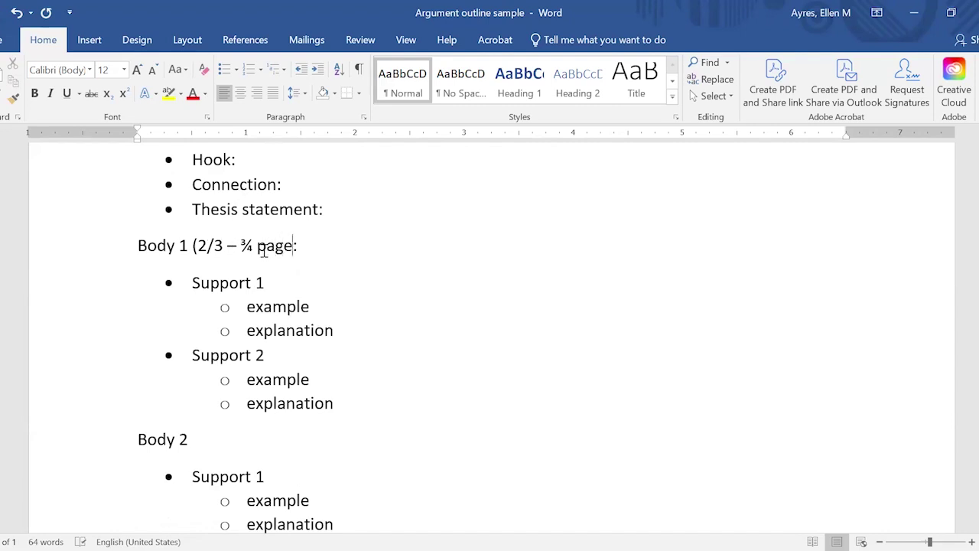
- Replace the ¾ fraction in the Body 1 heading with plain "3/4" and add the closing parenthesis after "page"
key("ctrl+Left")
key("BackSpace")
key("BackSpace")
key("BackSpace")
type("2")
key("BackSpace")
type("3/4")
key("ctrl+z")
left_click(390, 246)
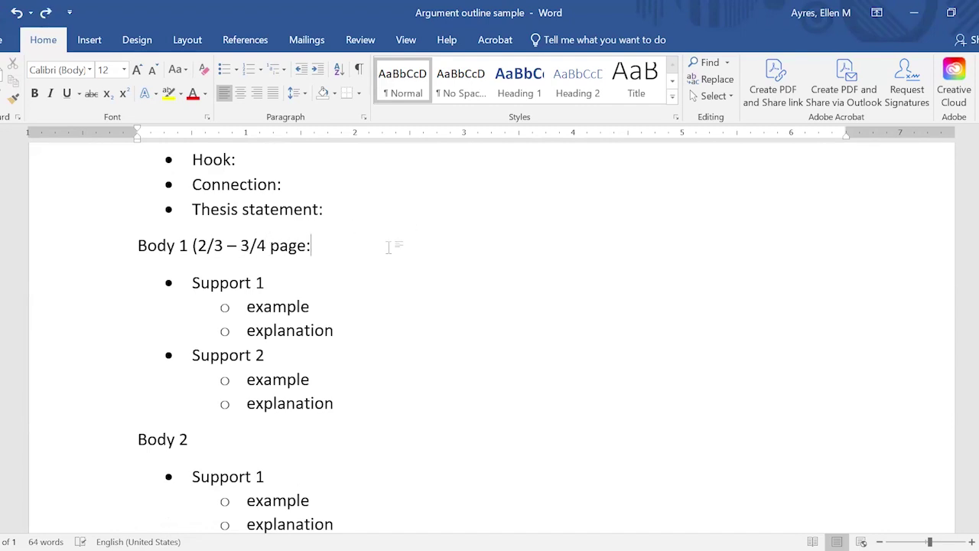
left_click(306, 245)
type(")")
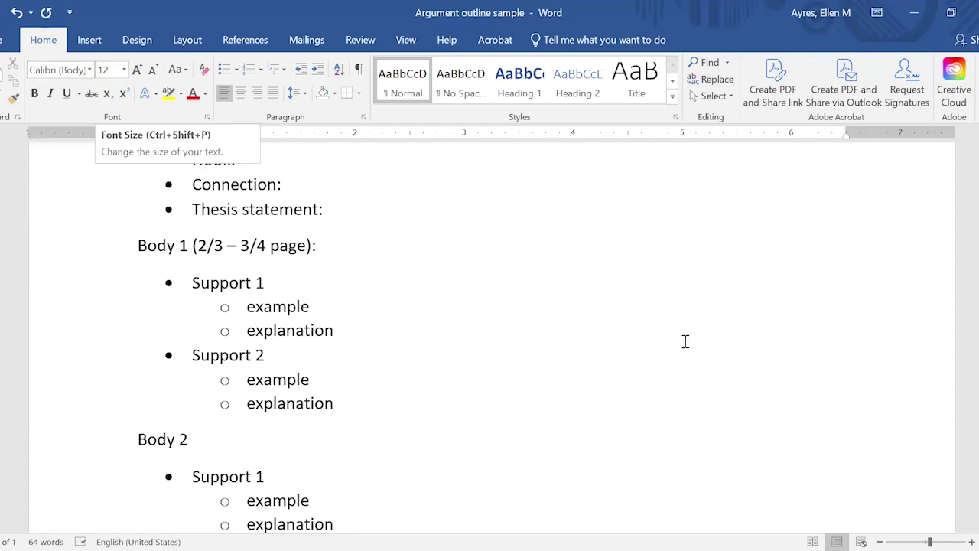
- Insert a new line above the Introduction heading and label it "Prompt:"
scroll(622, 388, "up", 3)
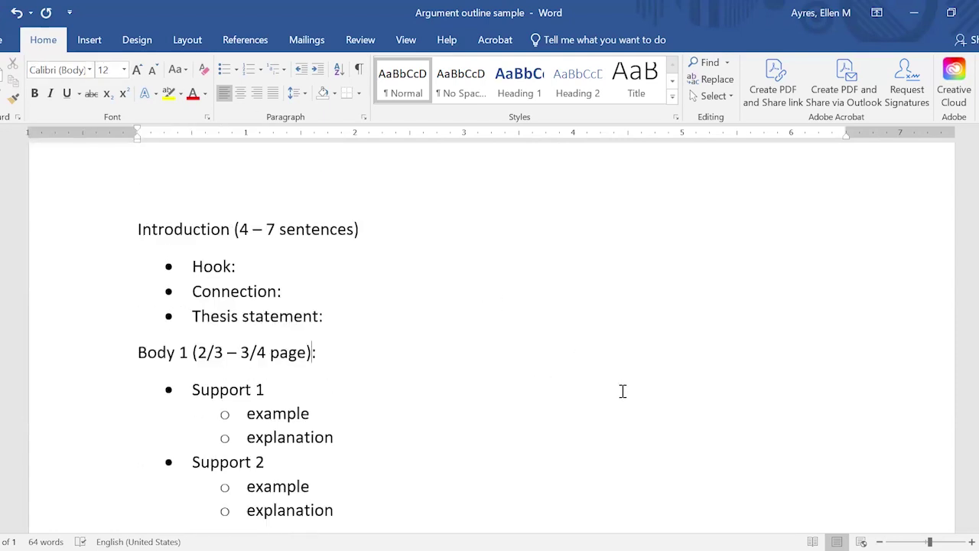
left_click(356, 318)
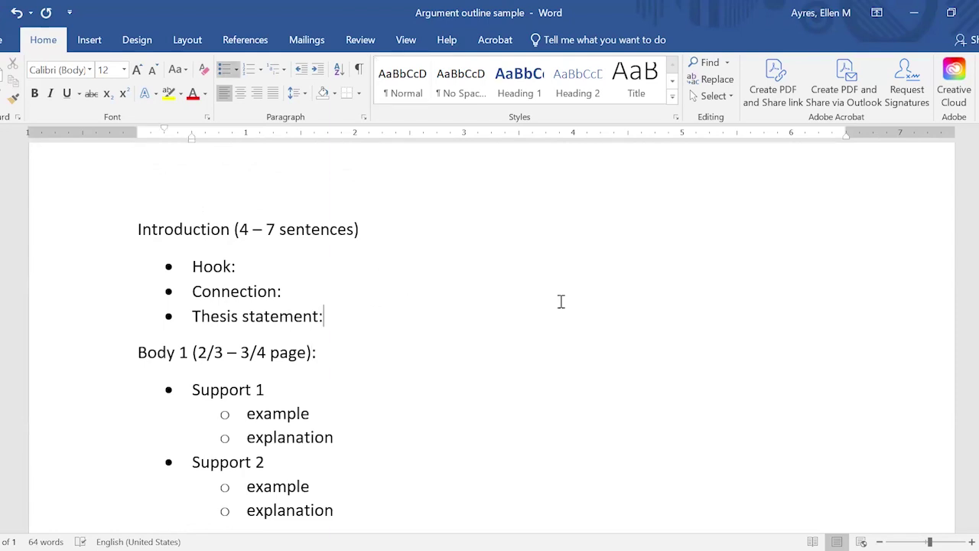
scroll(243, 289, "down", 3)
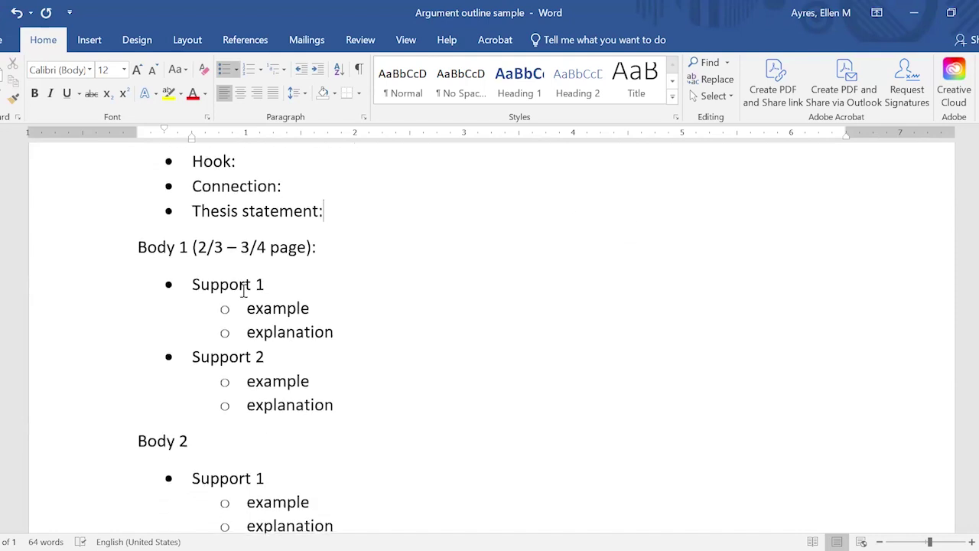
scroll(151, 275, "up", 4)
left_click(136, 280)
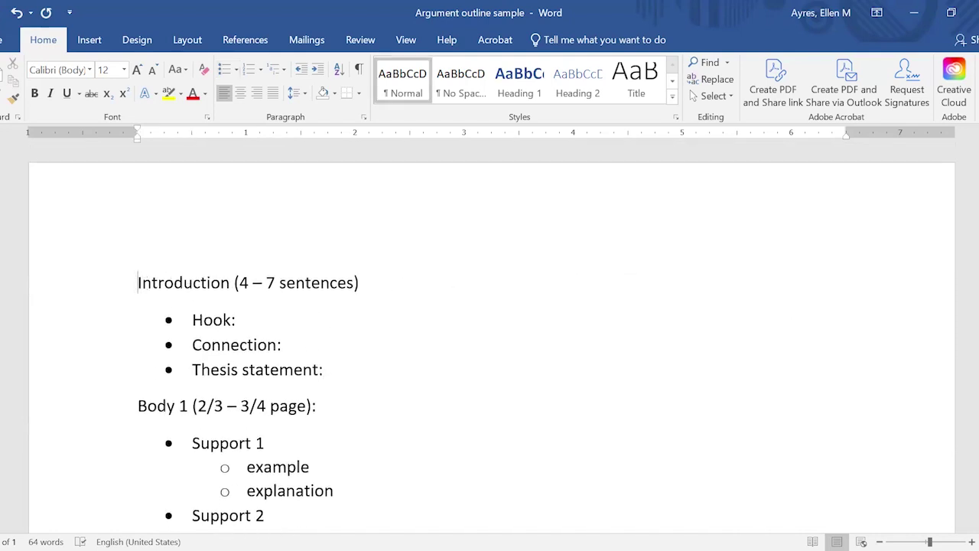
key("Return")
key("BackSpace")
key("Return")
key("Up")
type("Prom")
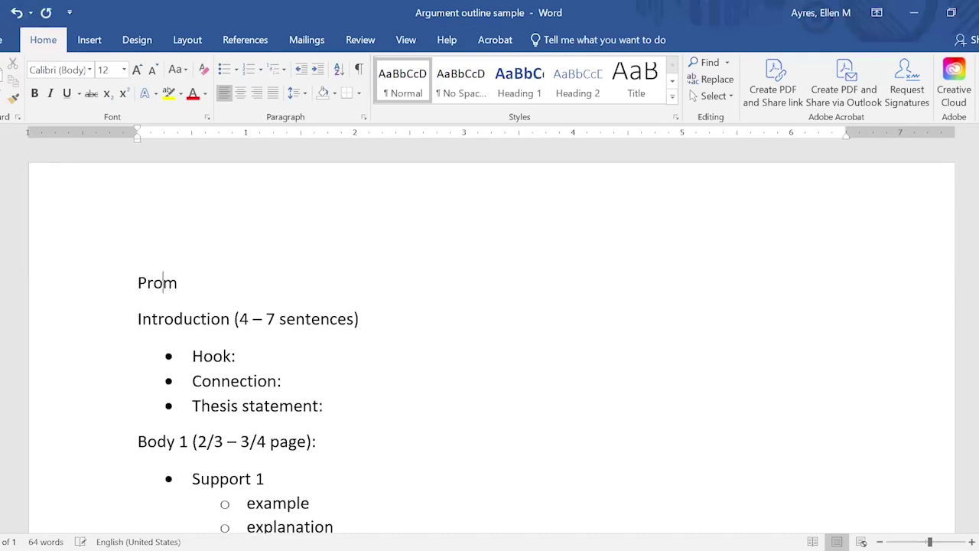
type("pt:")
- Write the question "Should children learn multiple languages in school?" after the Prompt label
type("Should ")
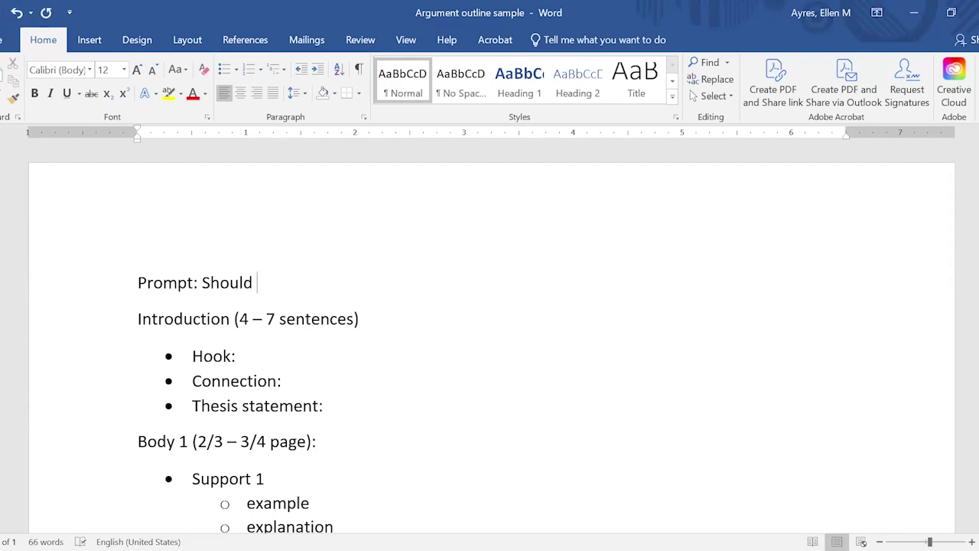
type("children ")
type("be ")
type("req")
key("BackSpace")
key("BackSpace")
key("BackSpace")
key("BackSpace")
key("BackSpace")
key("BackSpace")
type("learn multiple languages ")
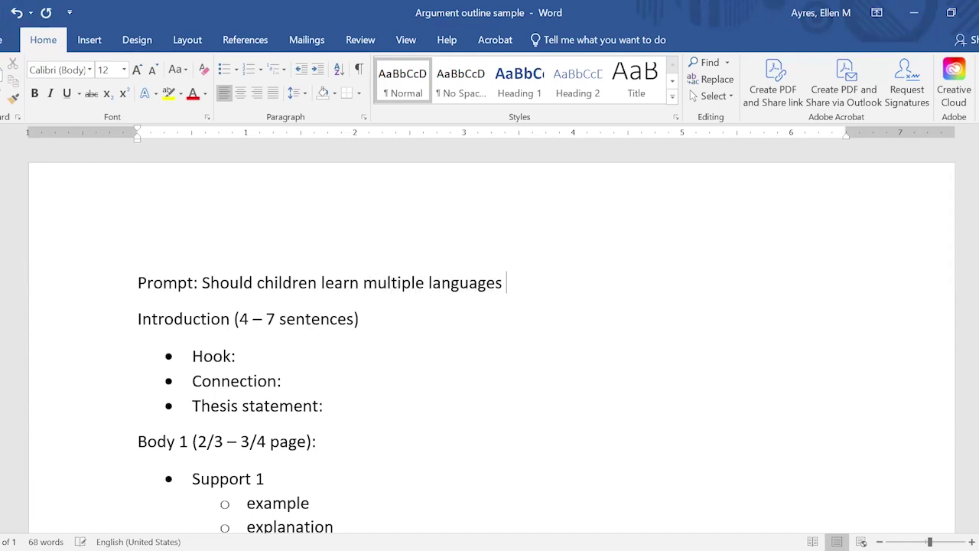
type("in school?")
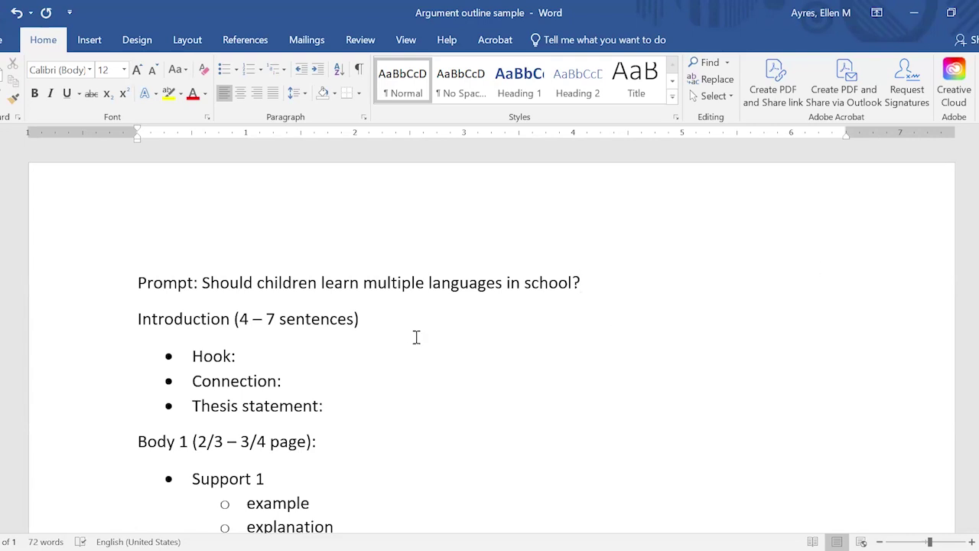
scroll(767, 391, "down", 3)
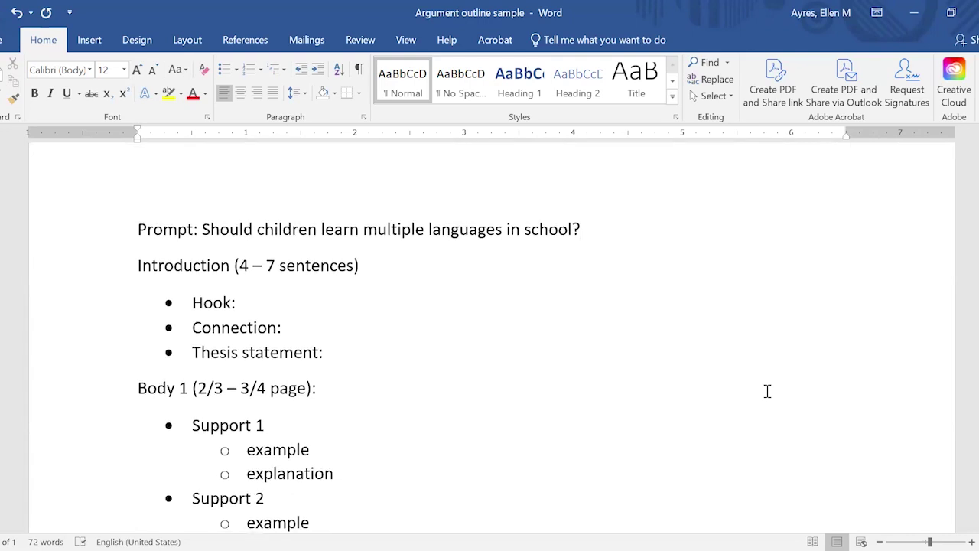
left_click_drag(580, 175, 201, 175)
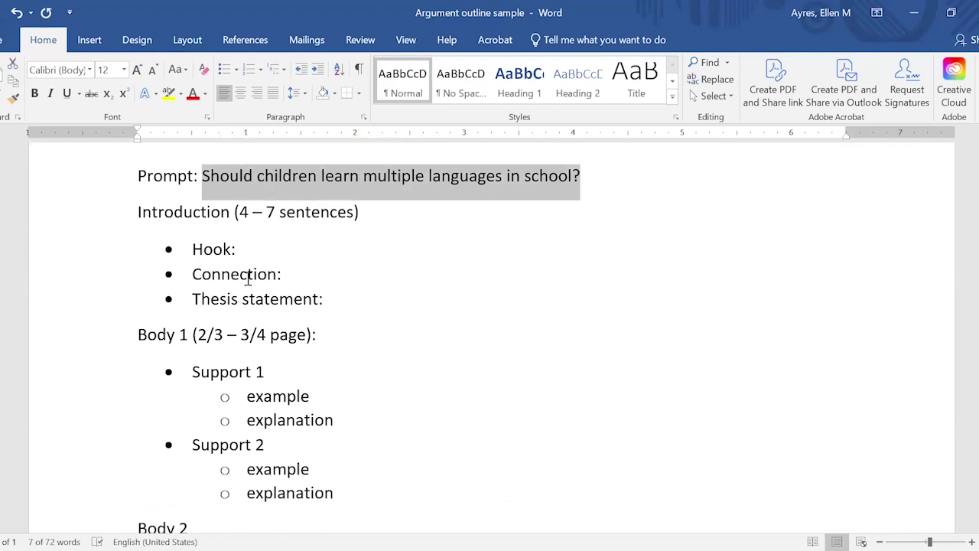
left_click(396, 306)
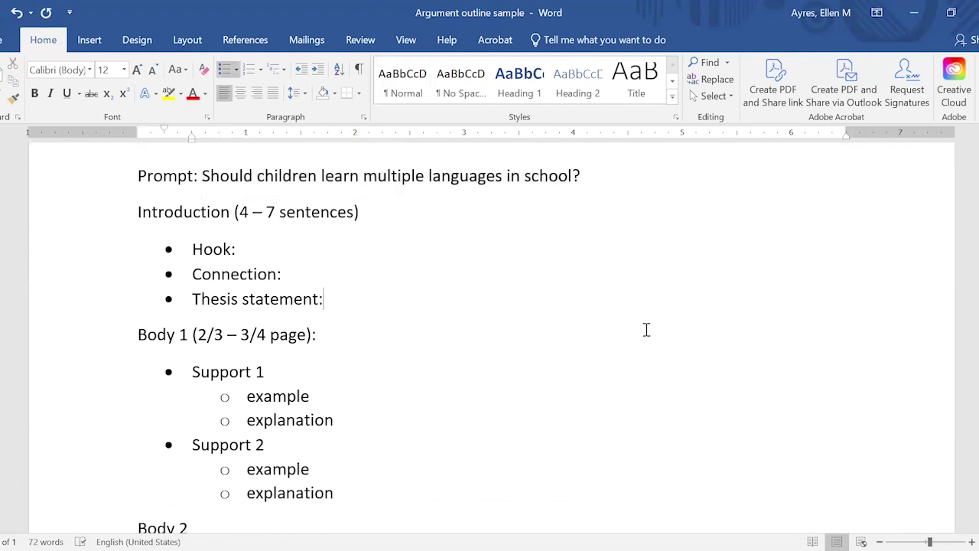
- Save a copy of the document on the Desktop as "Argument outline sample - children language learning"
left_click(8, 40)
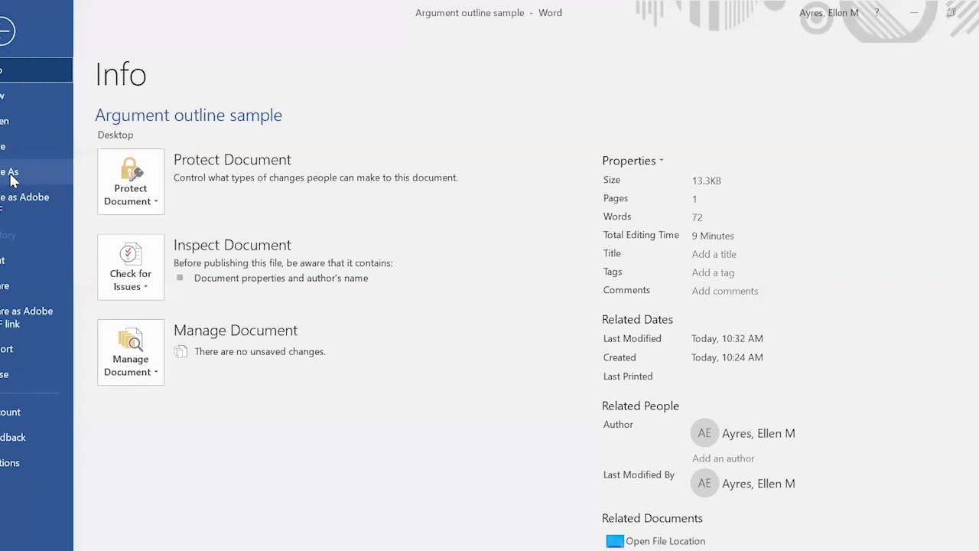
left_click(11, 177)
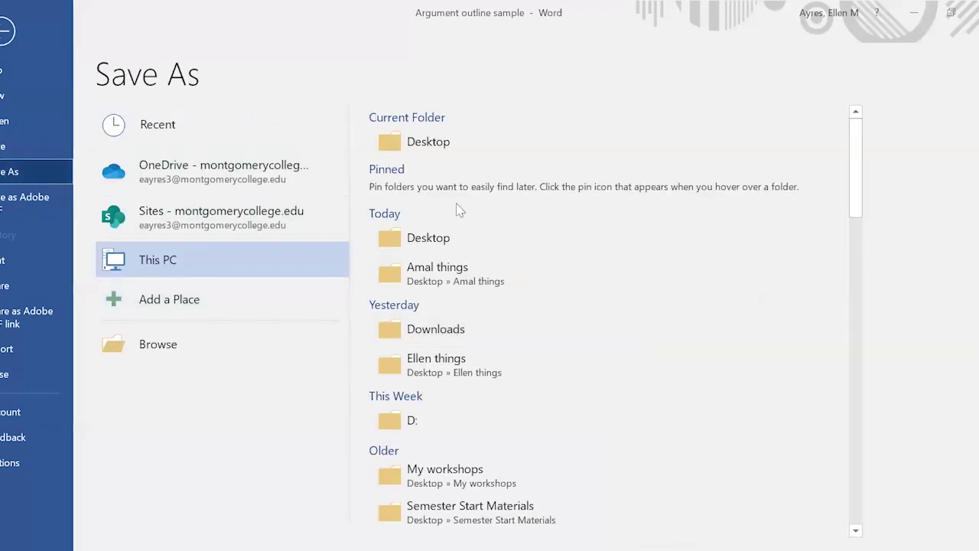
left_click(466, 246)
left_click(255, 270)
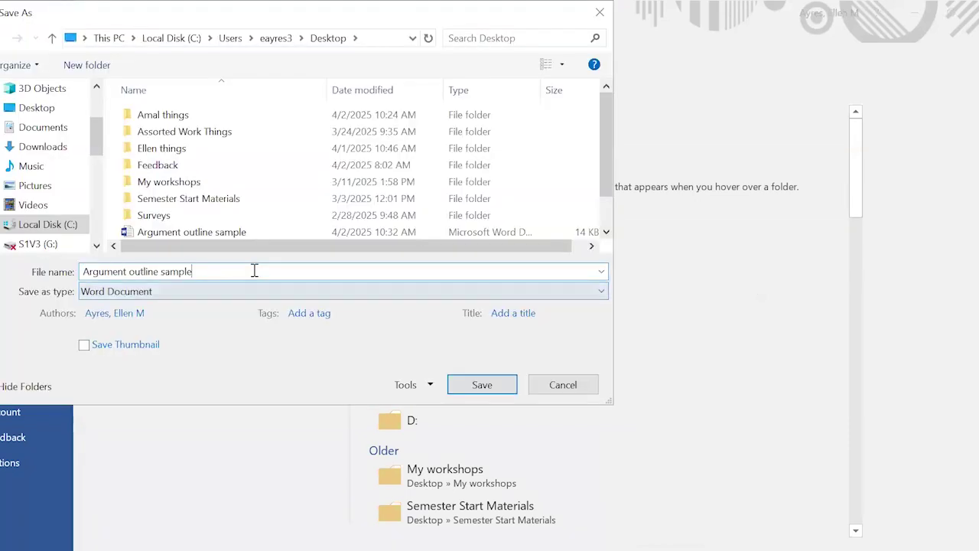
type("- childn")
type("en language learning")
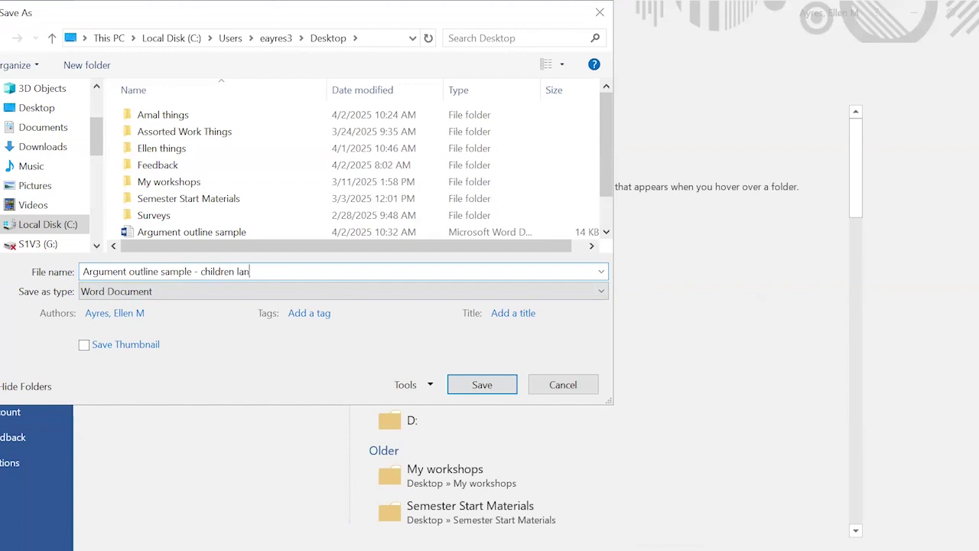
left_click(494, 390)
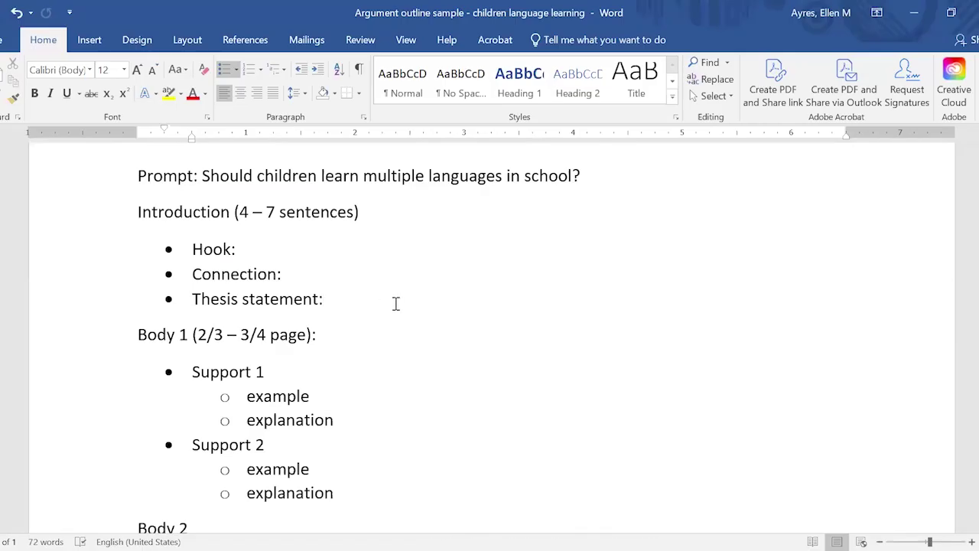
- Add the topic "brain development" after the colon in the Body 1 heading
scroll(581, 374, "down", 1)
scroll(582, 374, "up", 1)
left_click(341, 371)
scroll(549, 396, "down", 1)
scroll(549, 394, "down", 2)
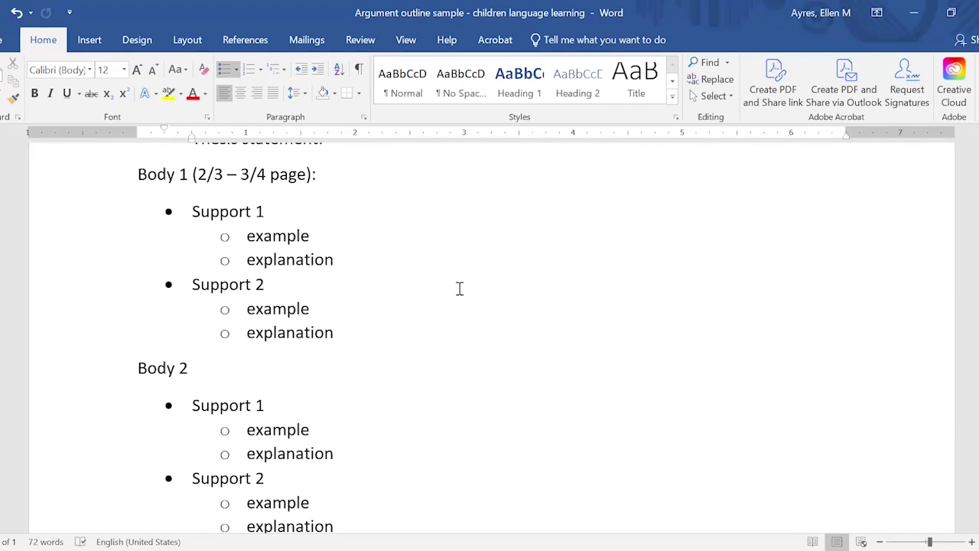
left_click(426, 176)
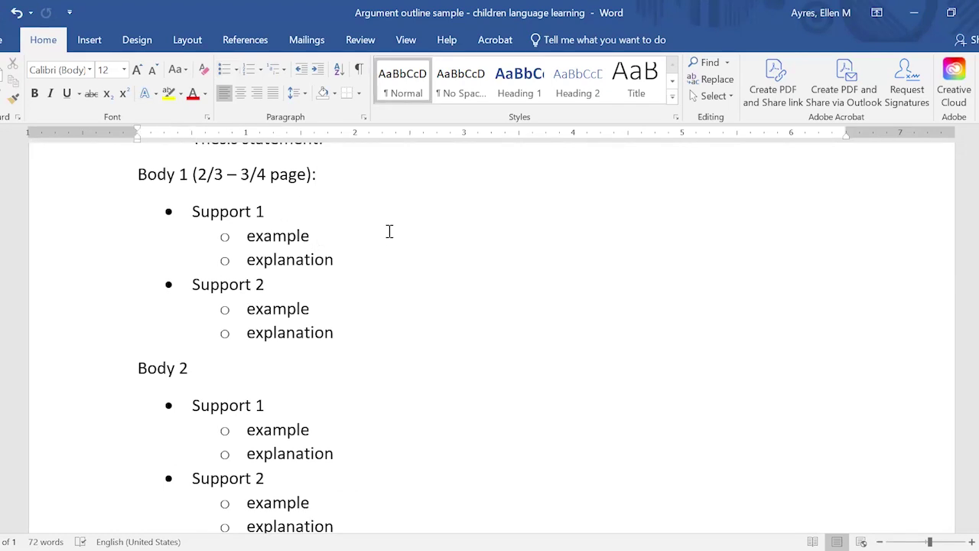
left_click(355, 213)
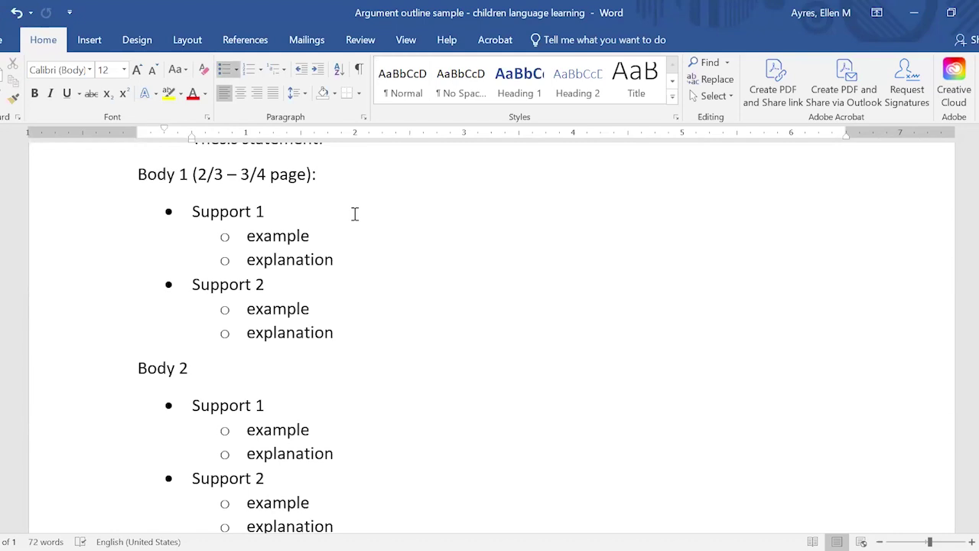
left_click(386, 175)
type("bre")
key("BackSpace")
type("ain")
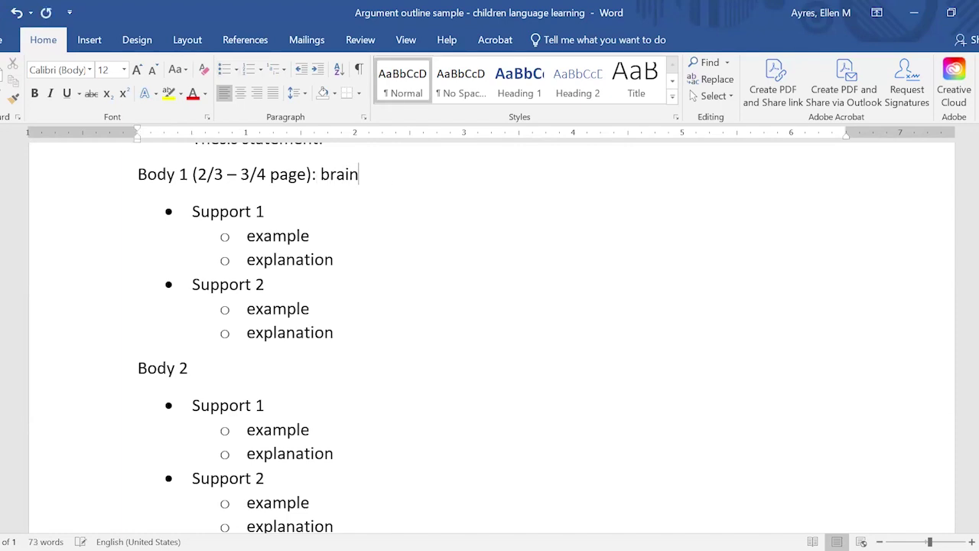
type(" development")
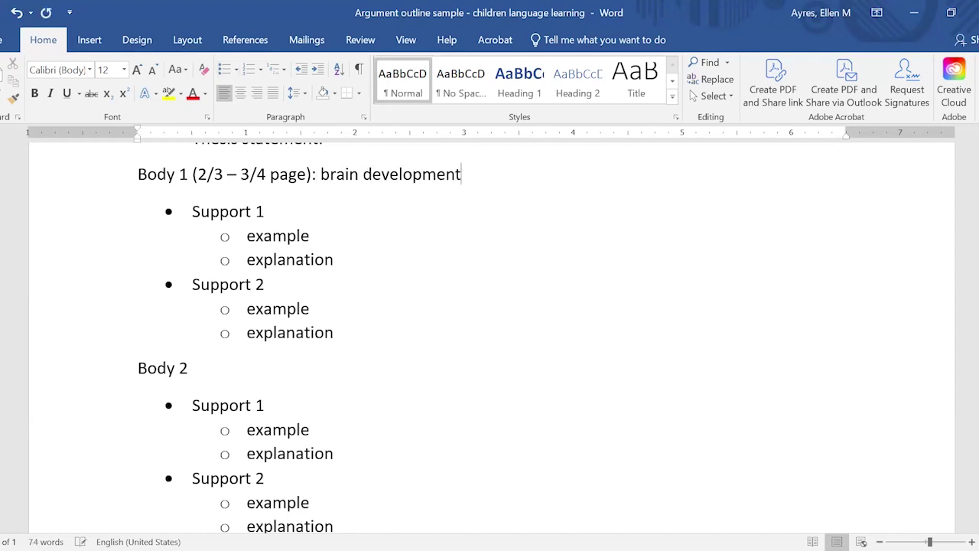
- Append a colon and the topic "future careers" to the Body 2 heading
left_click(264, 211)
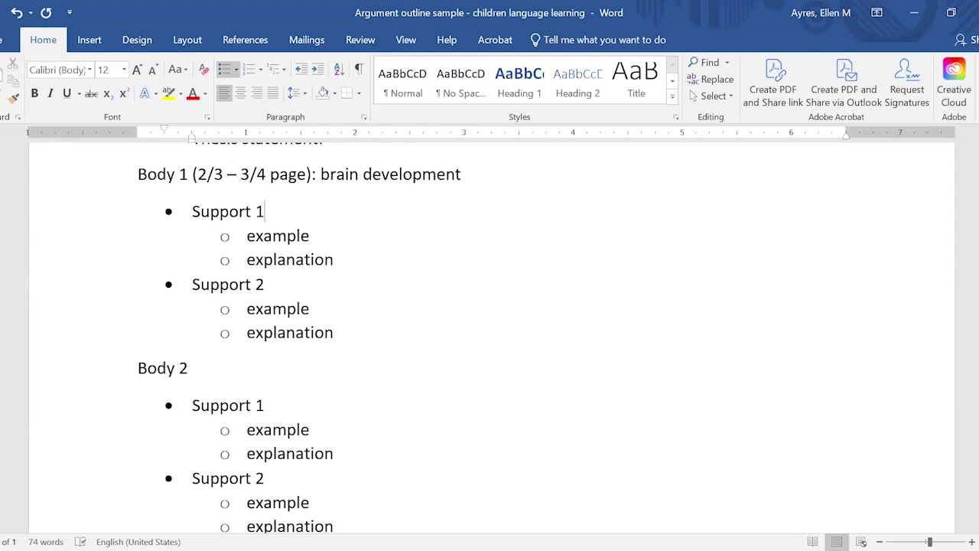
left_click(292, 366)
left_click_drag(193, 173, 319, 173)
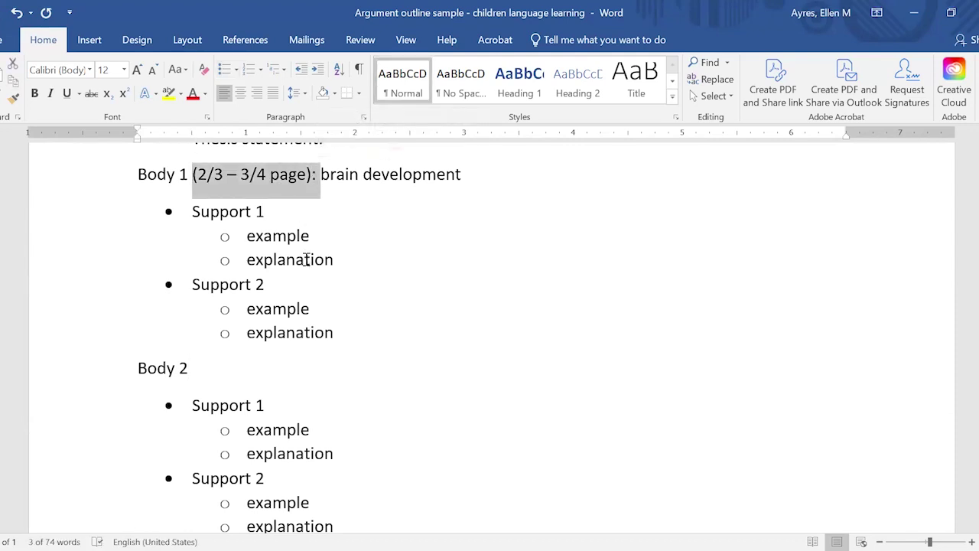
left_click(272, 376)
type(": ")
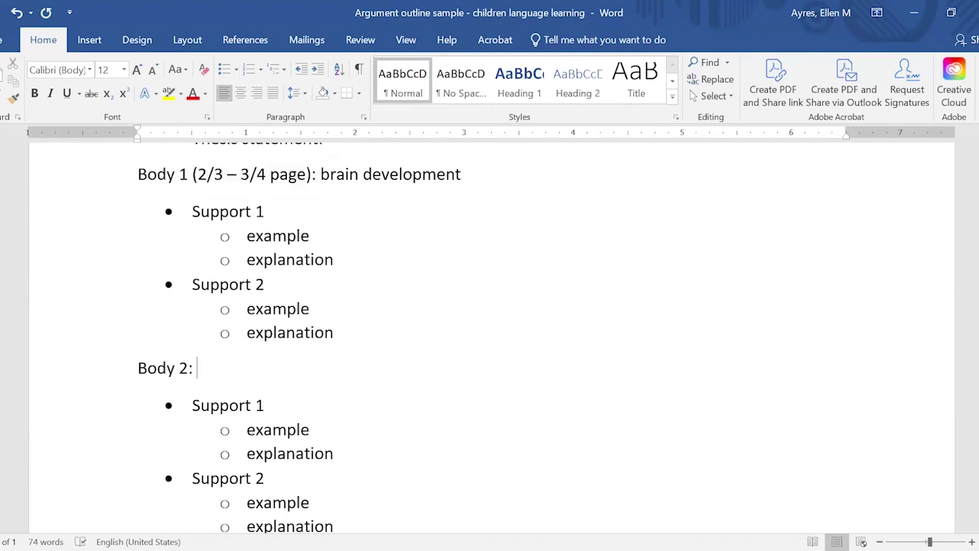
type("future carr")
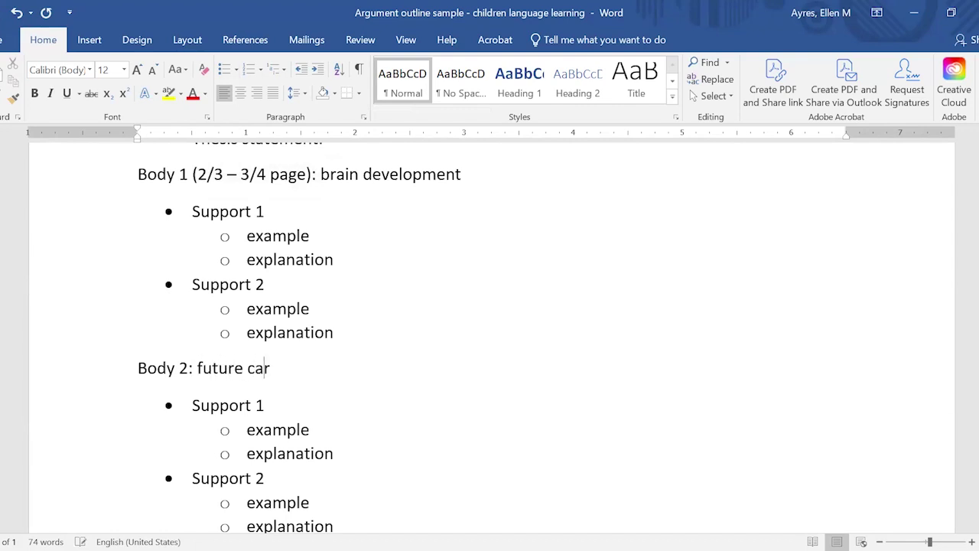
key("BackSpace")
type("eets")
key("BackSpace")
key("BackSpace")
type("rs")
- Complete the Body 3 heading so it reads "Body 3: enjoyment"
scroll(522, 304, "down", 3)
left_click(248, 457)
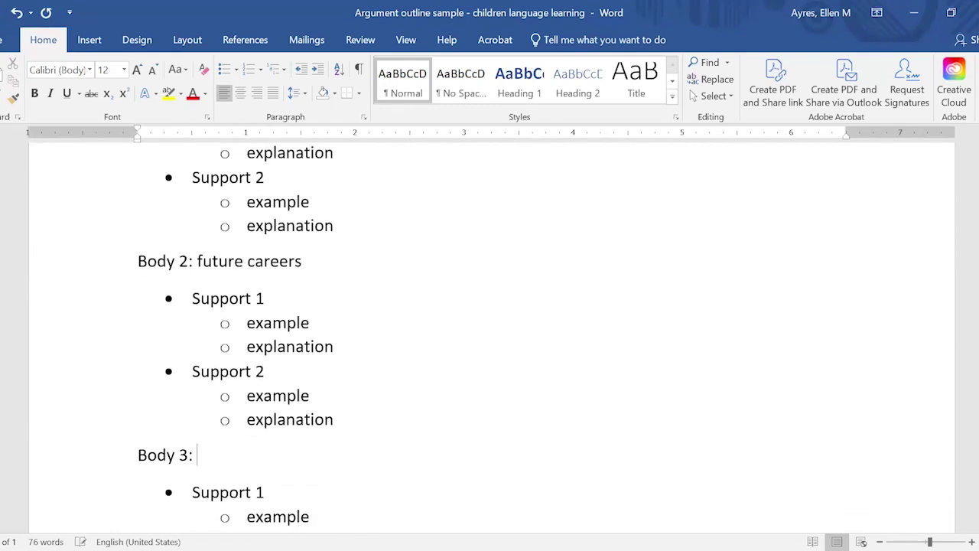
type("enjoyment")
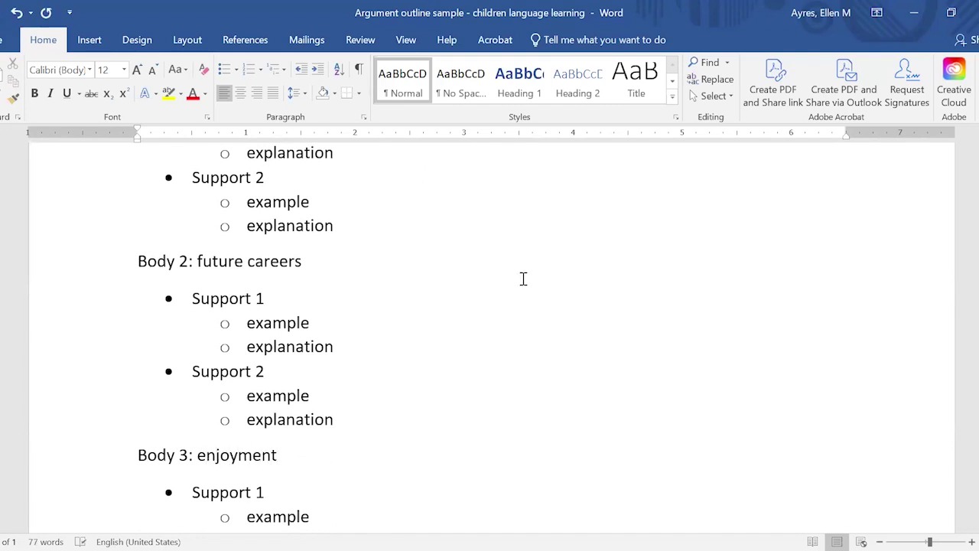
- Add ": better long-term memory" to the example line under Support 1 of Body 1
scroll(522, 278, "up", 1)
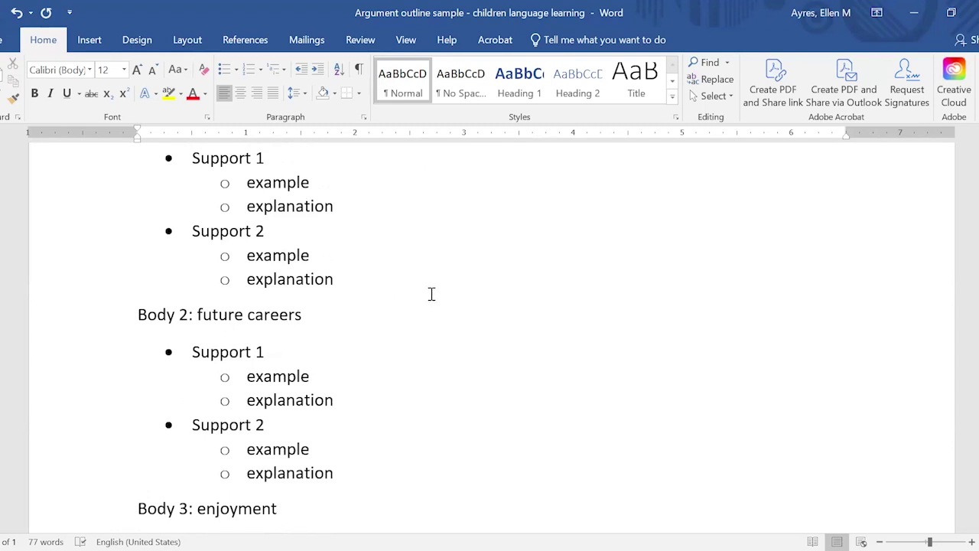
scroll(529, 327, "up", 1)
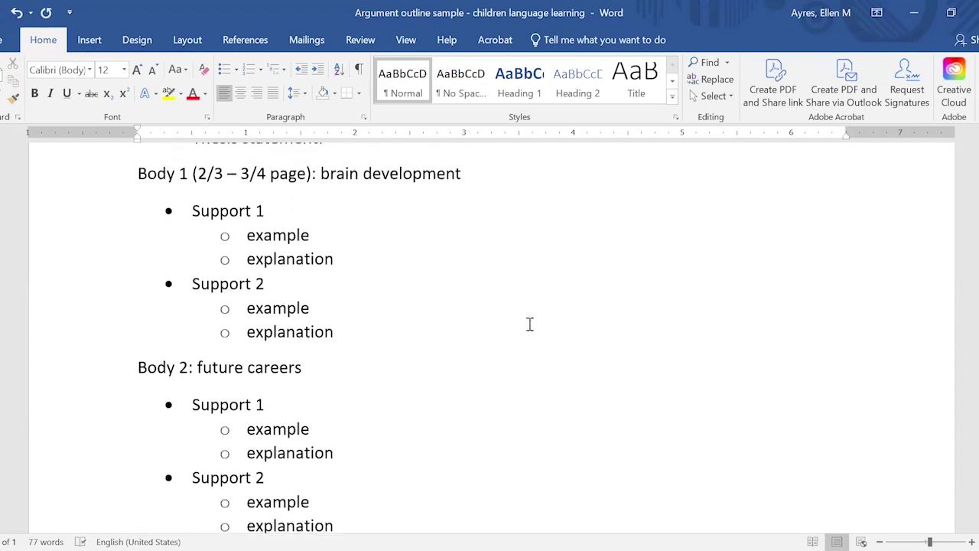
left_click(284, 212)
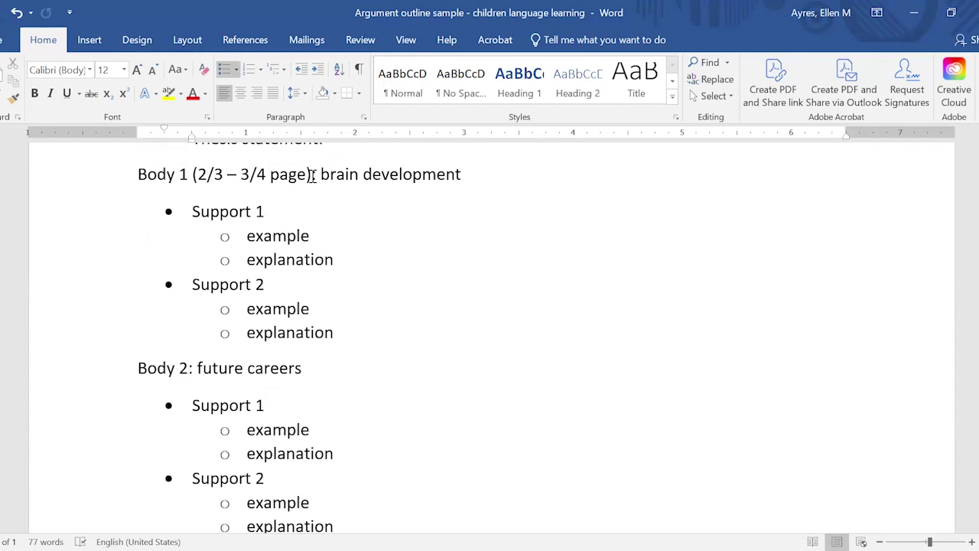
left_click(336, 241)
type(": bette")
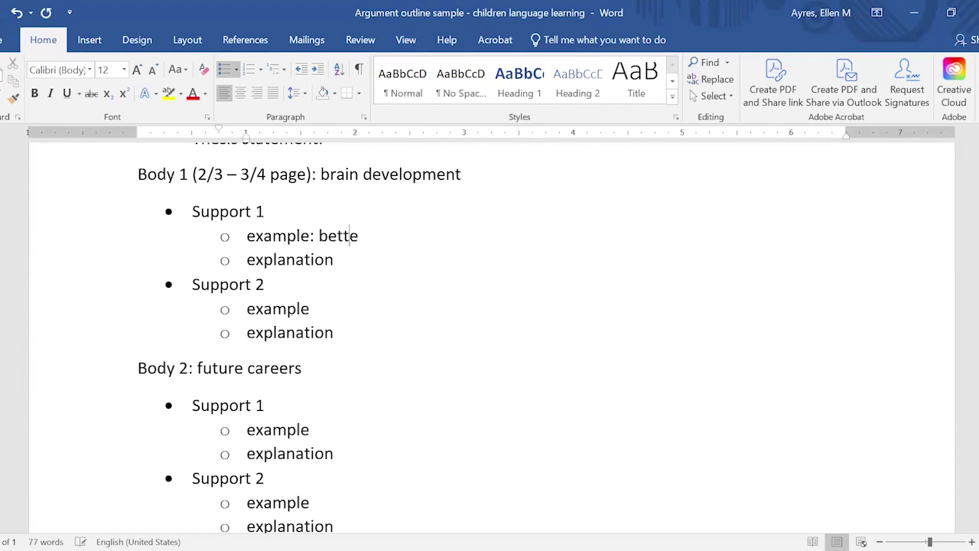
type("r memory")
key("Left")
key("Left")
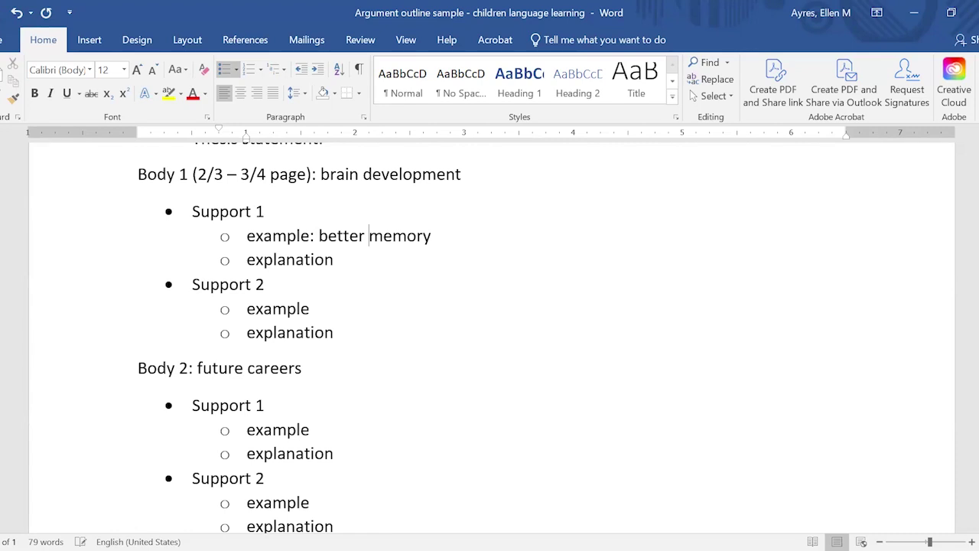
type("long-term")
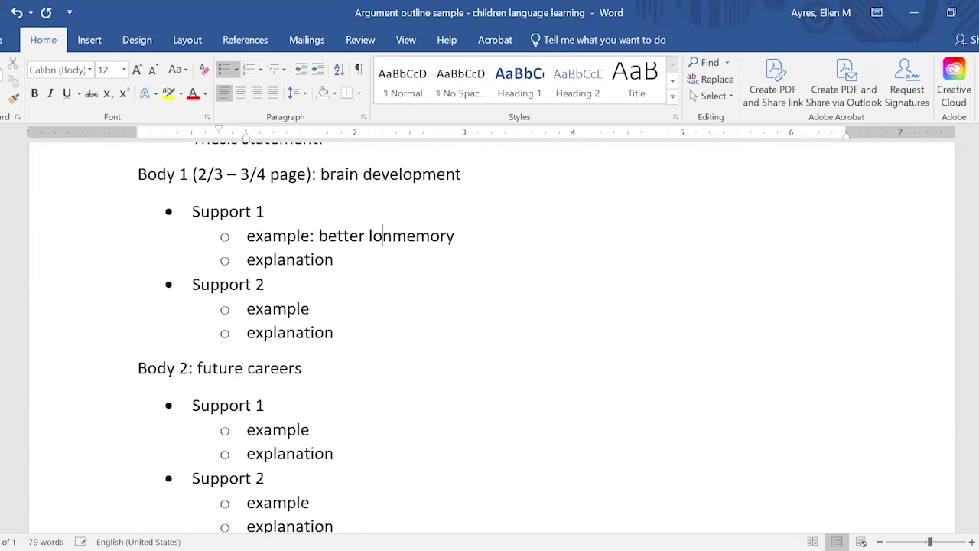
left_click(334, 260)
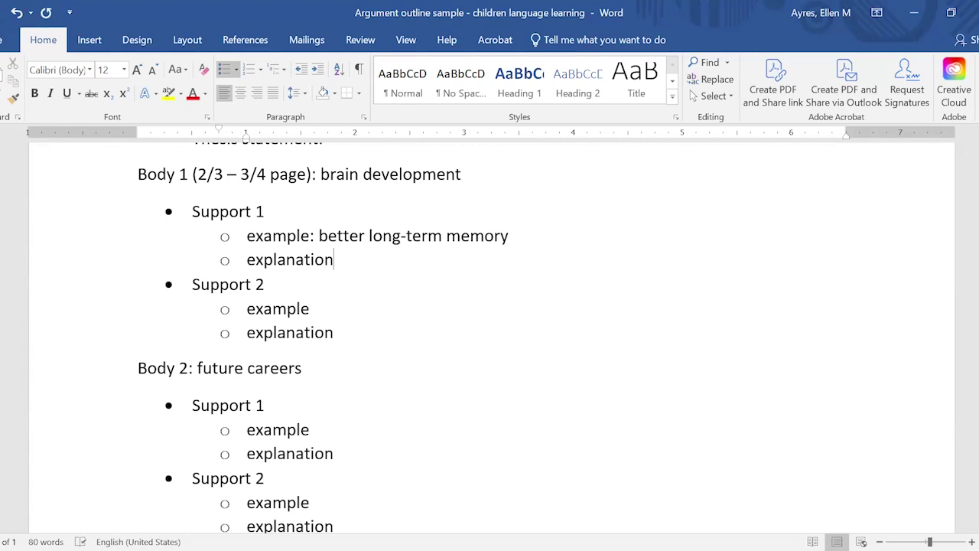
- Complete the Support 1 line of Body 1 so it reads "Support 1: language learn = better memory"
left_click(263, 211)
type(": language")
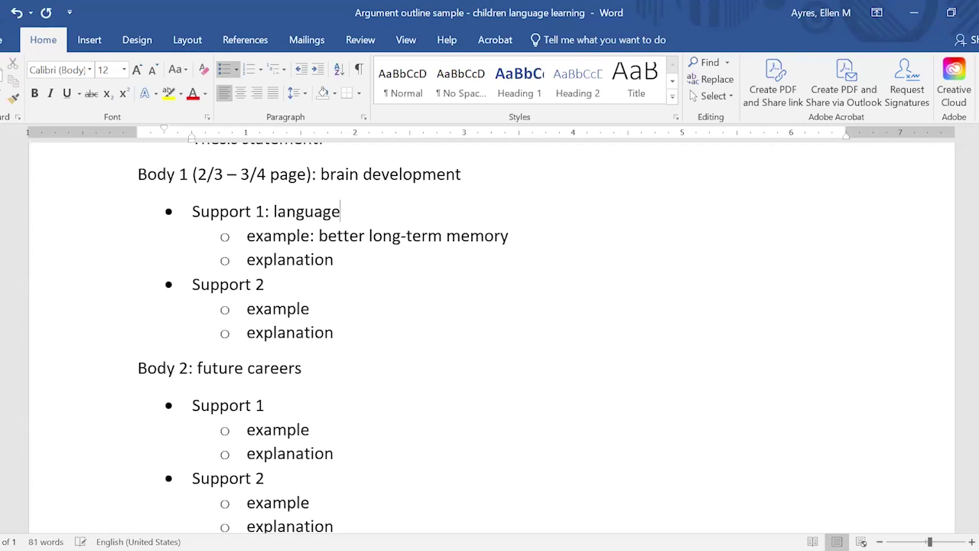
key("BackSpace")
key("BackSpace")
key("BackSpace")
key("BackSpace")
type("uage learn = better m")
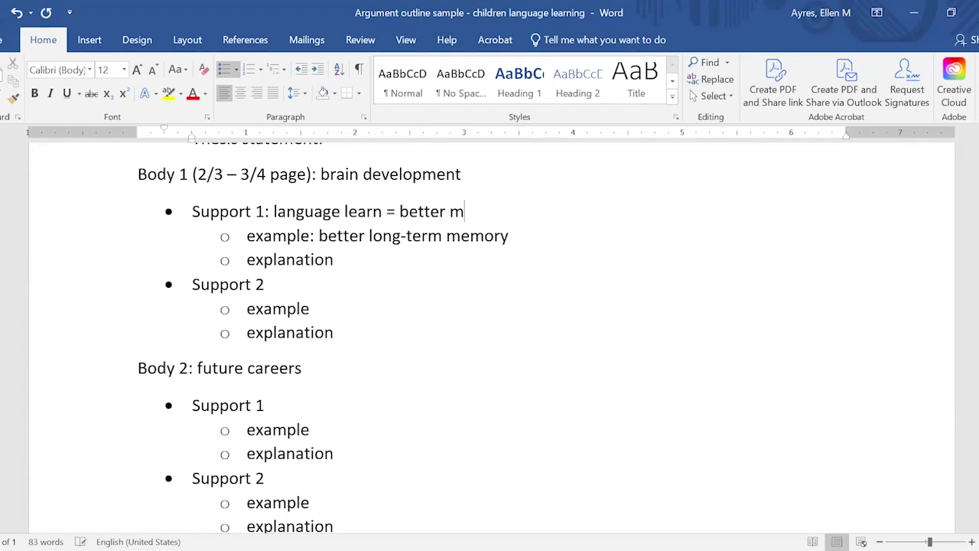
type("emory")
- Replace the example text under Support 1 of Body 1 with "[give source – NIH article]"
left_click_drag(525, 236, 329, 240)
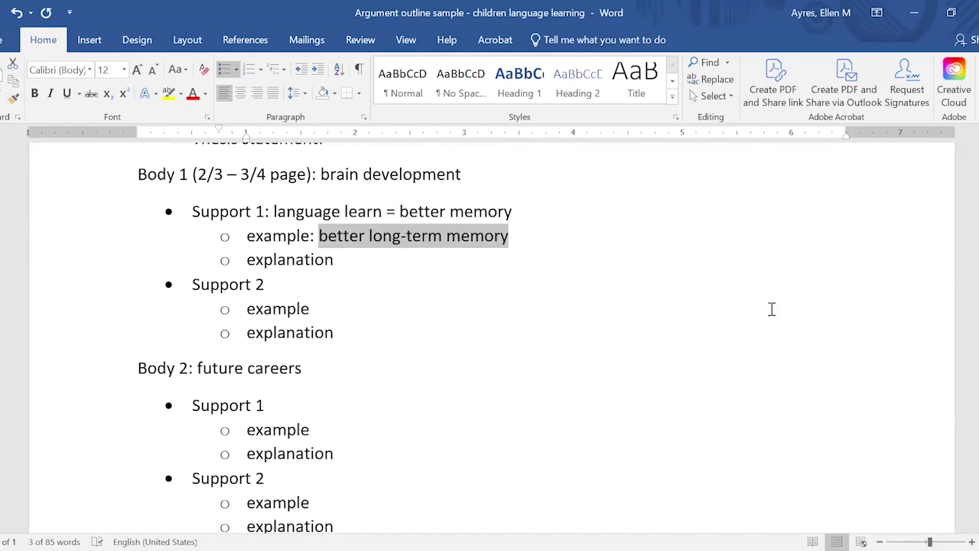
key("Delete")
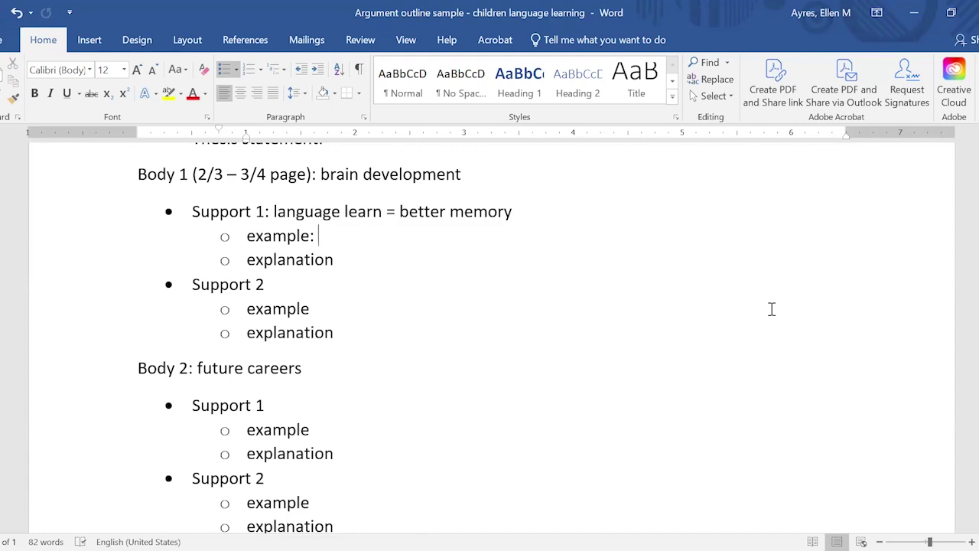
type("[s")
key("BackSpace")
type("give source")
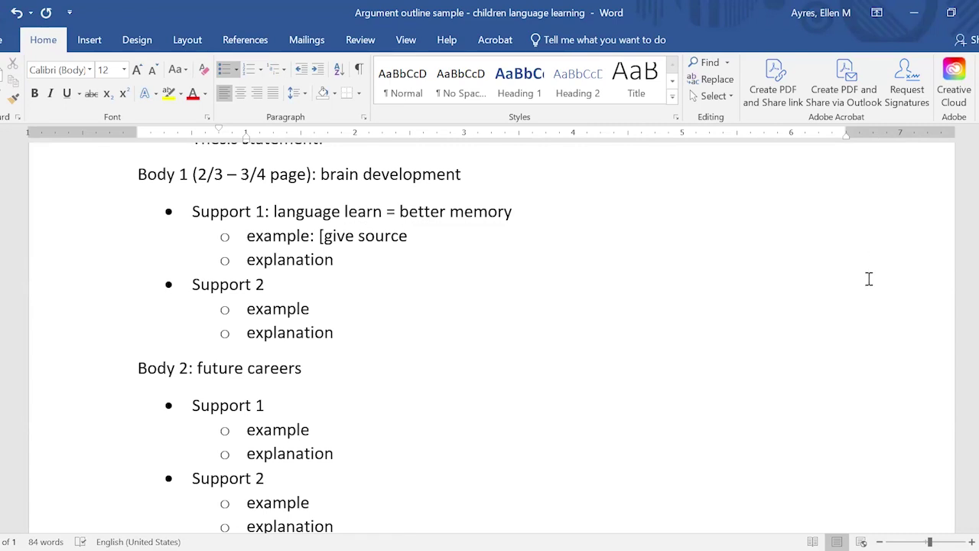
type("- ")
type("NIH")
type(" artile]")
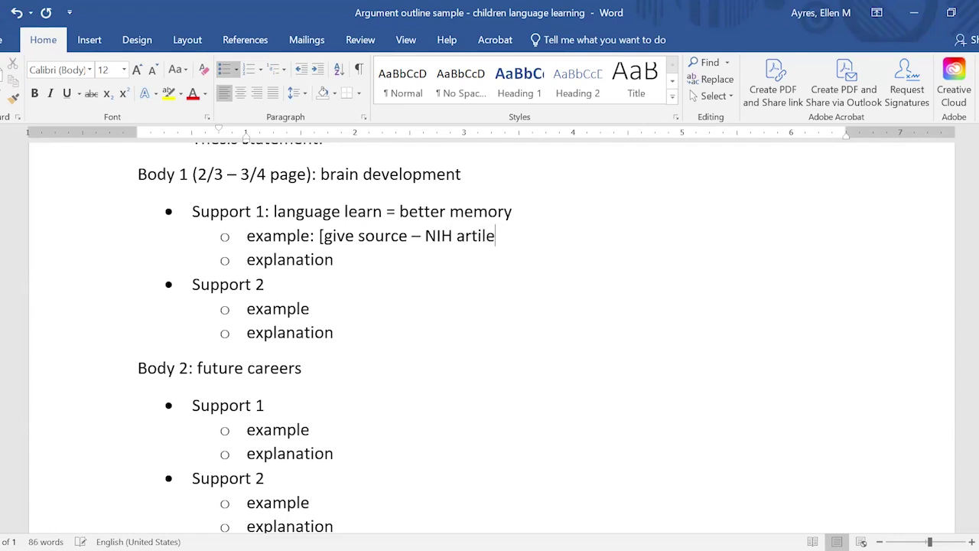
key("BackSpace")
key("BackSpace")
key("BackSpace")
type("cle]")
- Add ": How does language learning in childhood lead to better memory?" to the explanation line under Support 1 of Body 1
left_click(505, 268)
left_click_drag(398, 211, 382, 211)
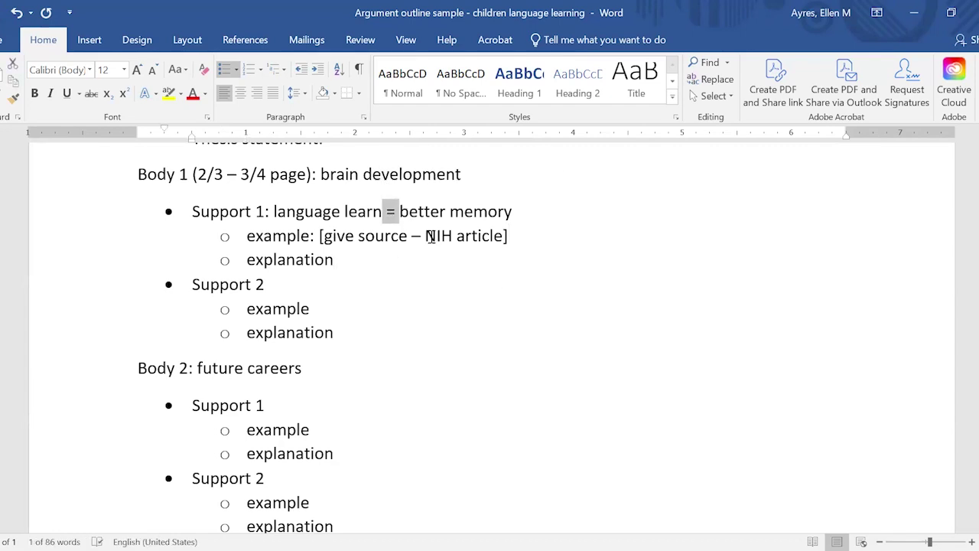
left_click(412, 269)
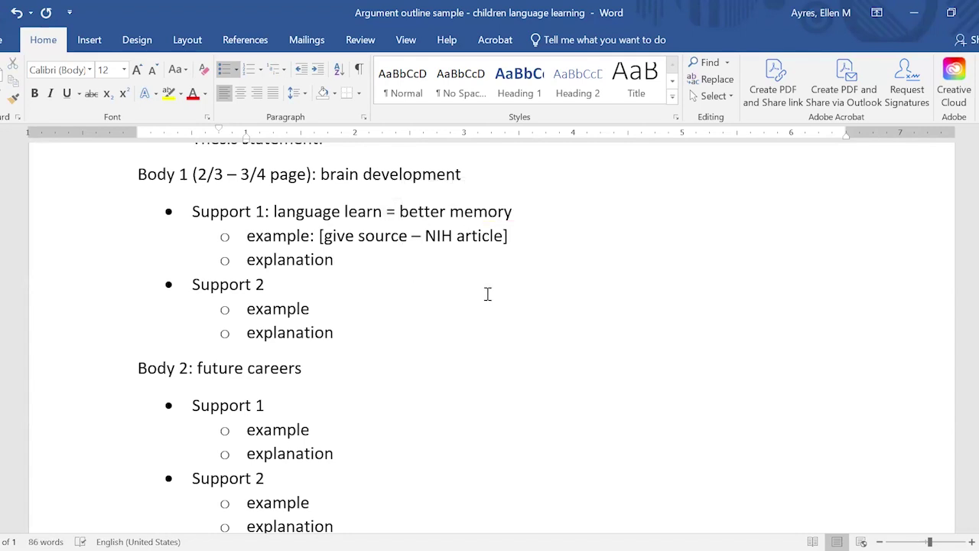
type(":")
type("How does")
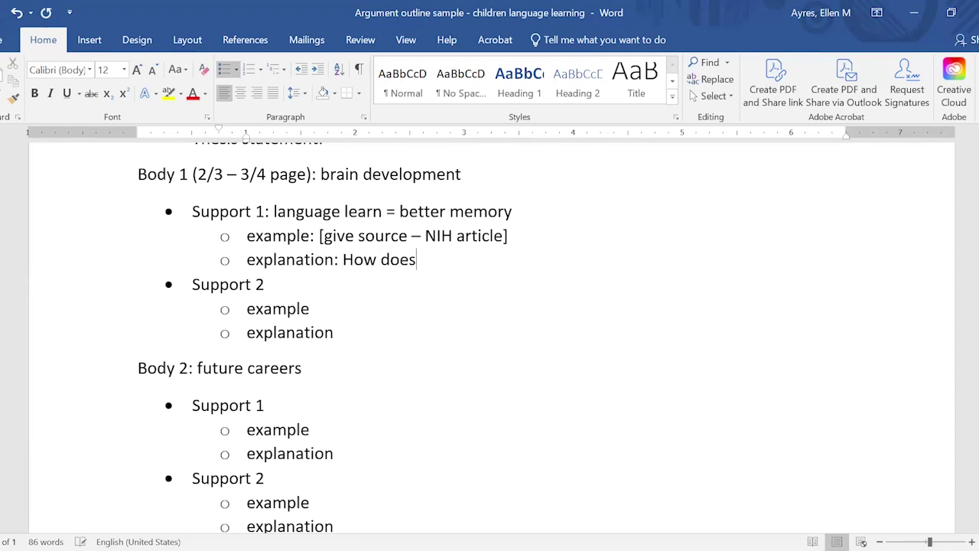
type(" language lear")
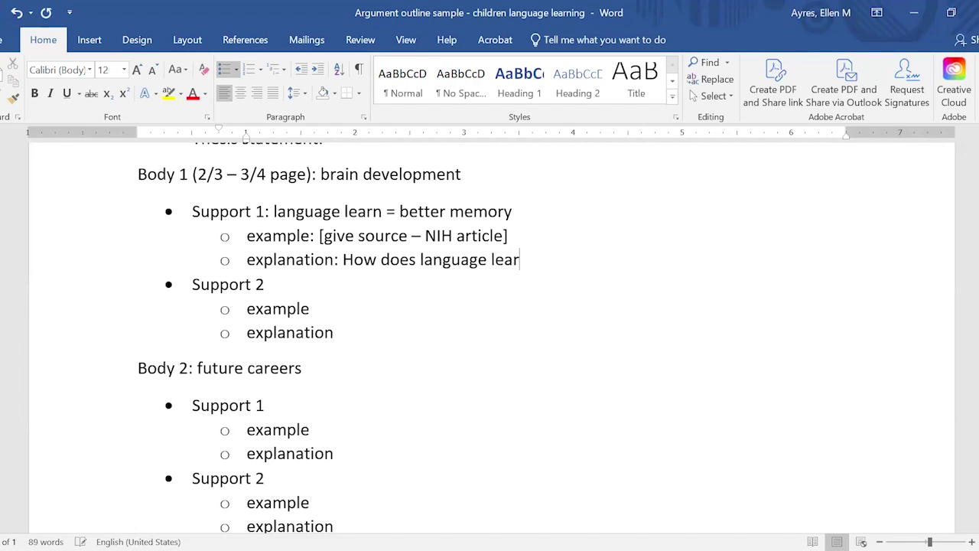
type("ning in childhood lear")
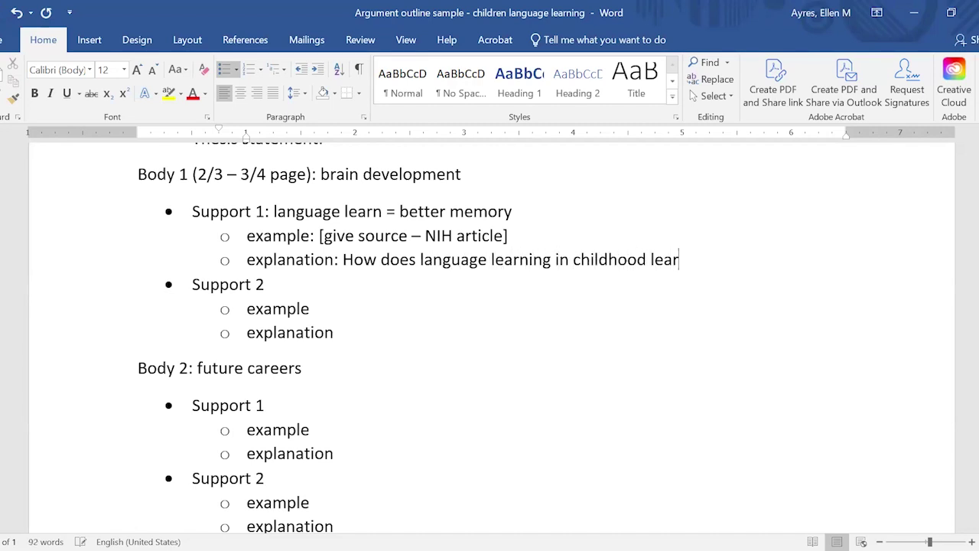
key("BackSpace")
type("d to better memory?")
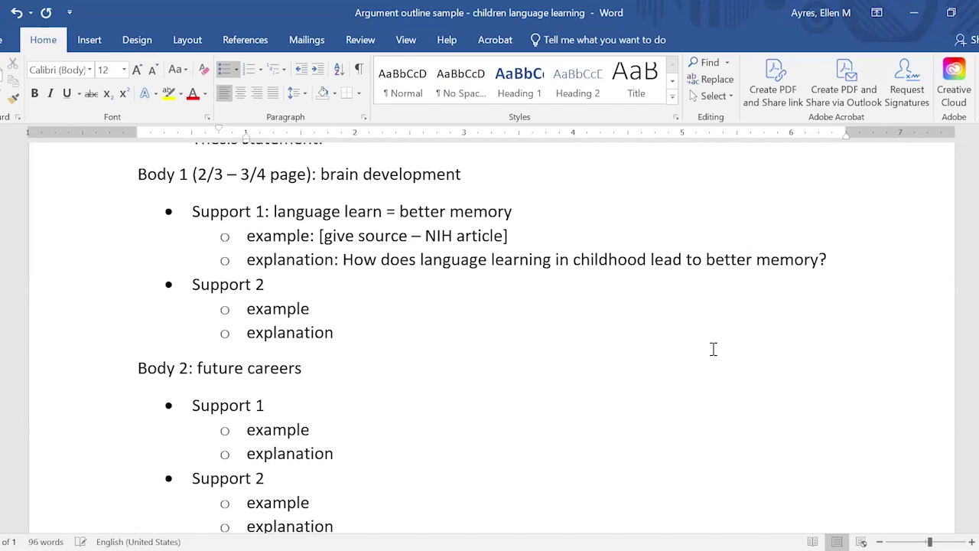
- Append "(building neural connections / practice of learning)" to the Support 1 explanation in Body 1
type(" (building b")
key("BackSpace")
type("m")
key("BackSpace")
type("neural")
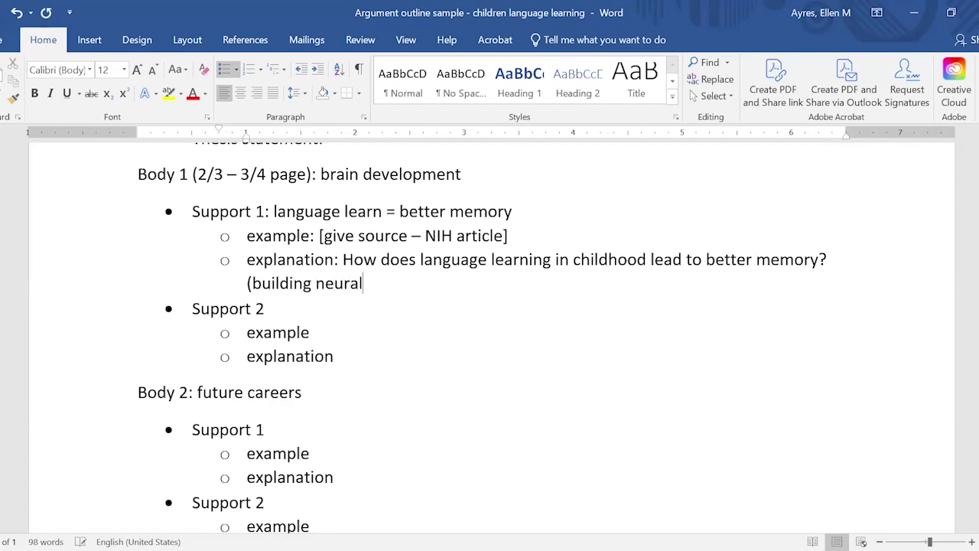
type(" connections ")
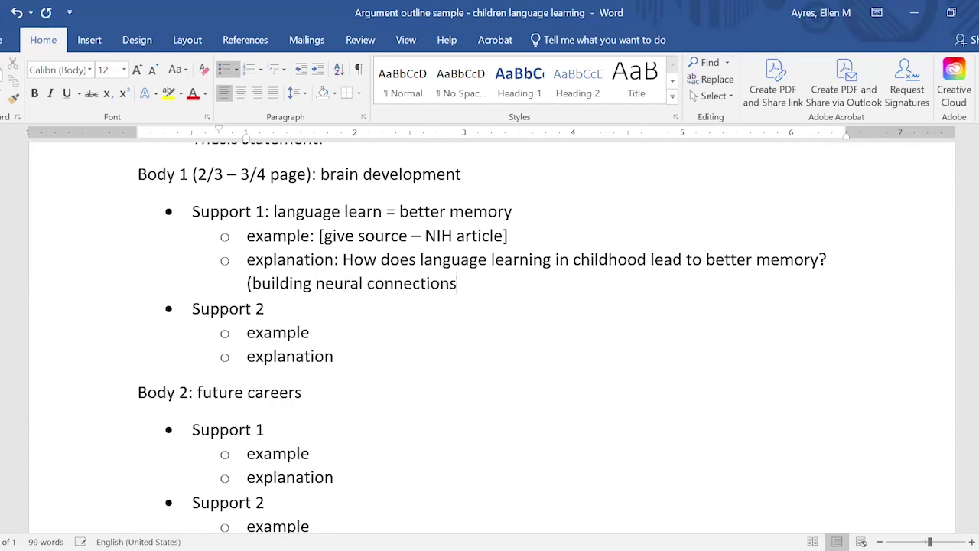
type("/ practice of")
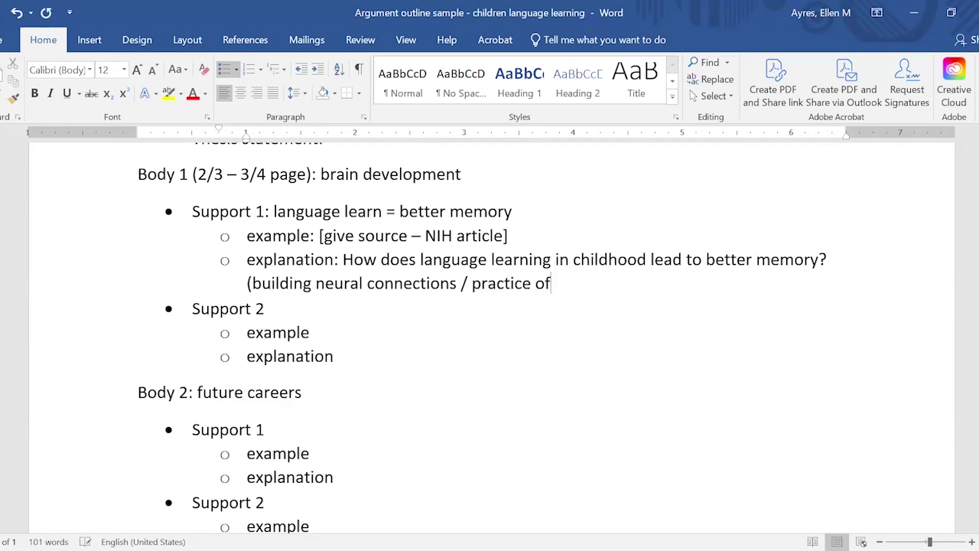
type(" learning")
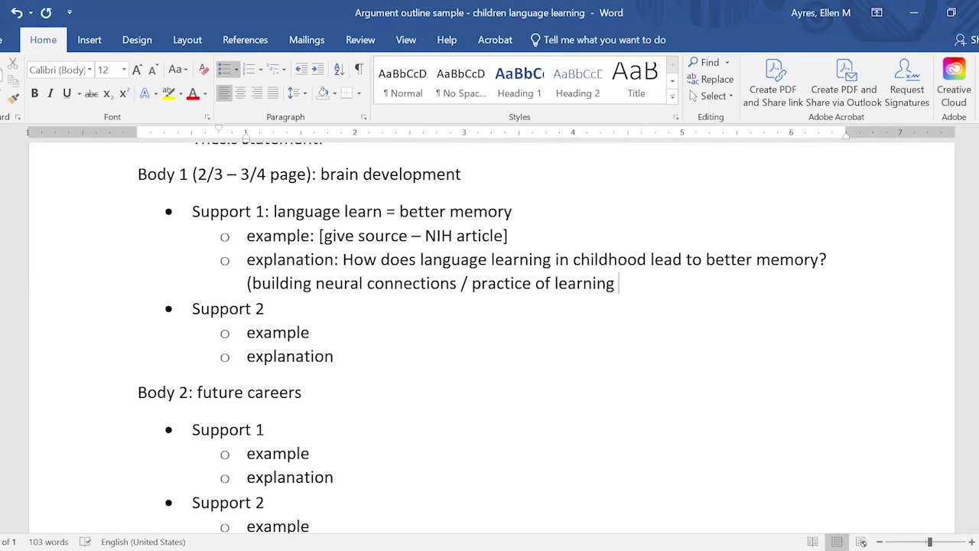
key("BackSpace")
type(")")
left_click(380, 324)
left_click_drag(517, 233, 309, 237)
left_click(557, 233)
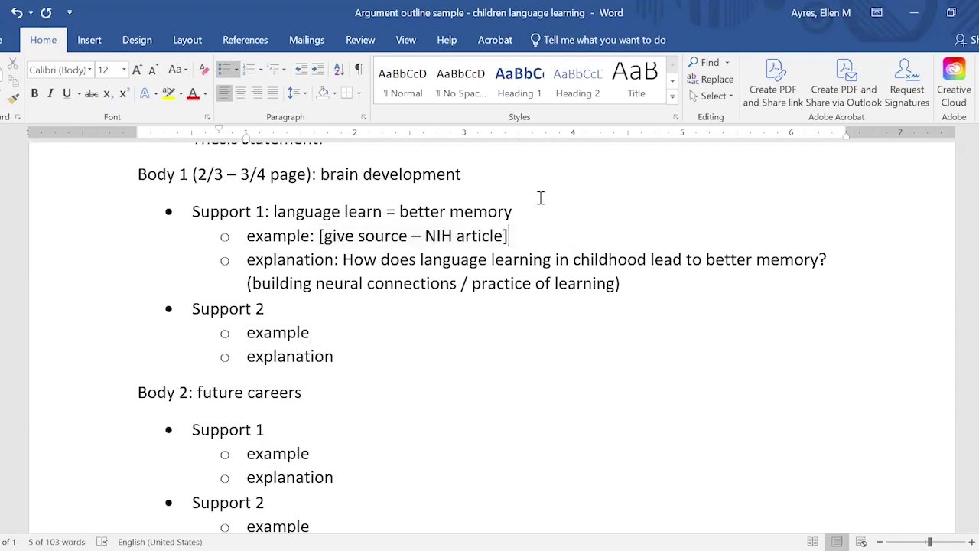
left_click(367, 332)
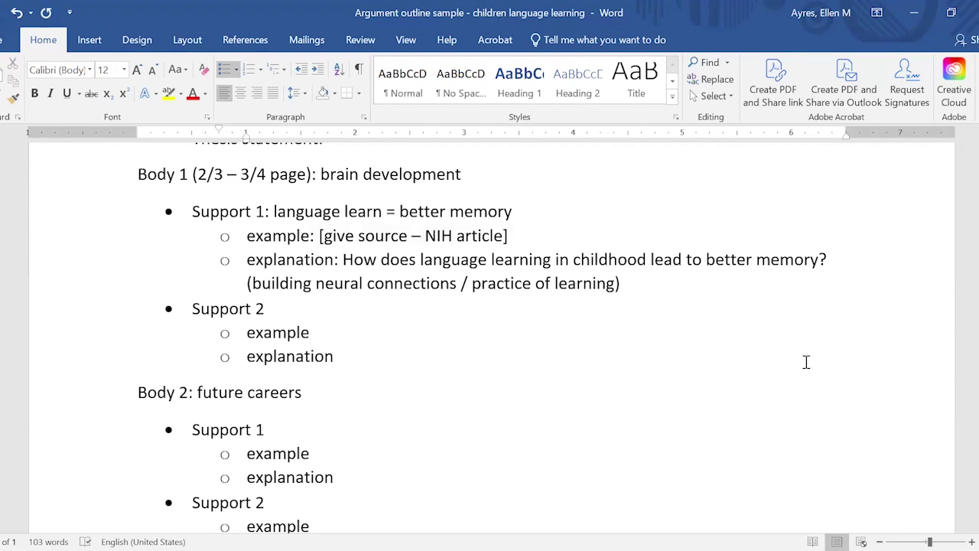
scroll(765, 345, "down", 1)
left_click(387, 258)
scroll(517, 207, "up", 1)
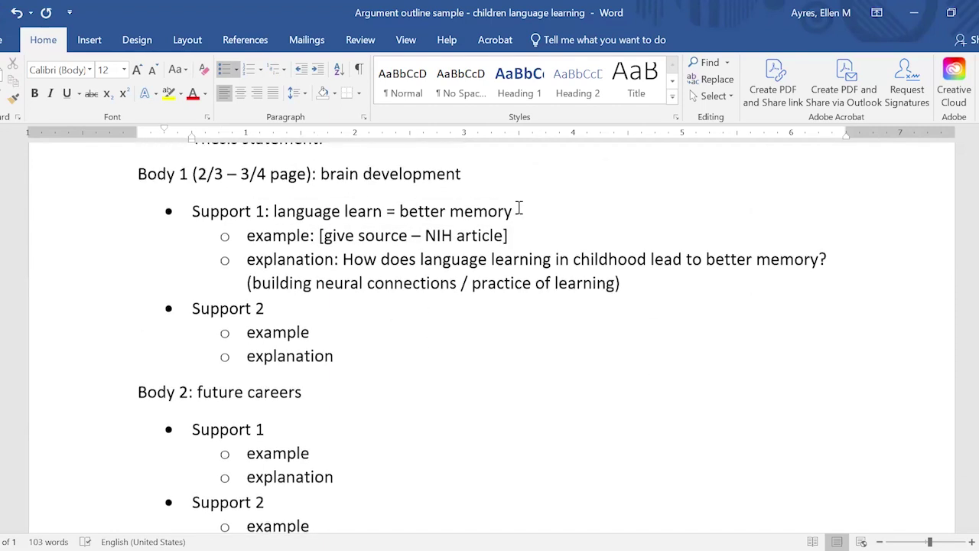
left_click_drag(321, 175, 461, 199)
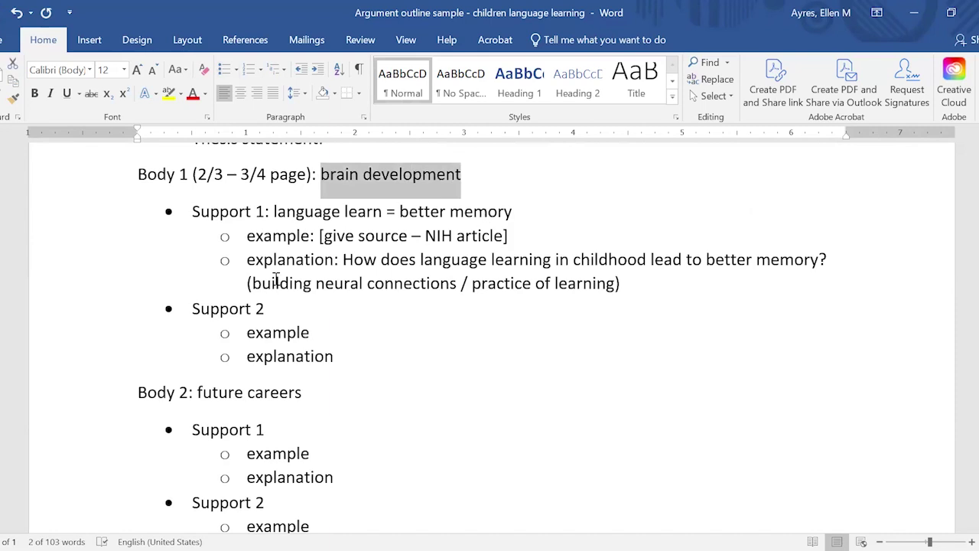
- Complete the Support 2 line of Body 1 so it reads "Support 2: impulse control"
left_click(301, 304)
type(":")
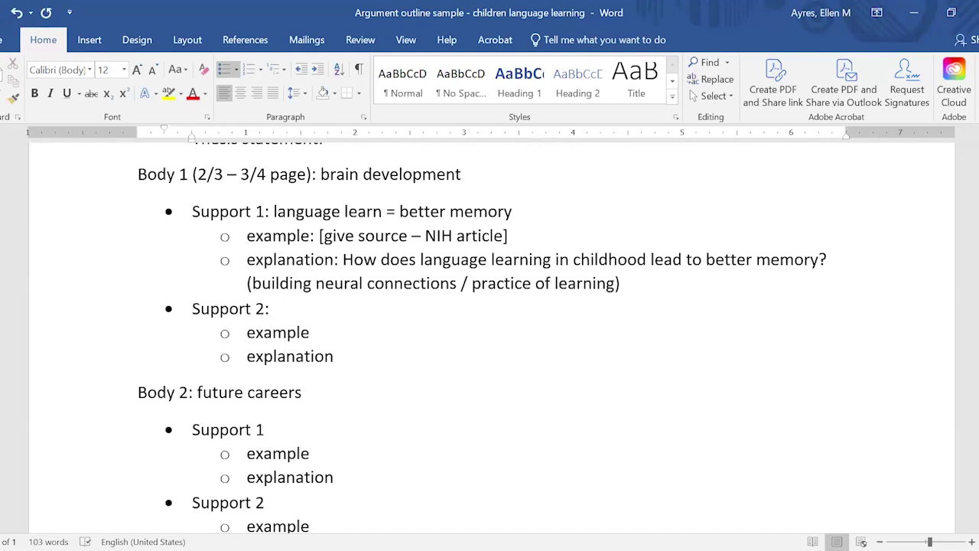
type("impulse control")
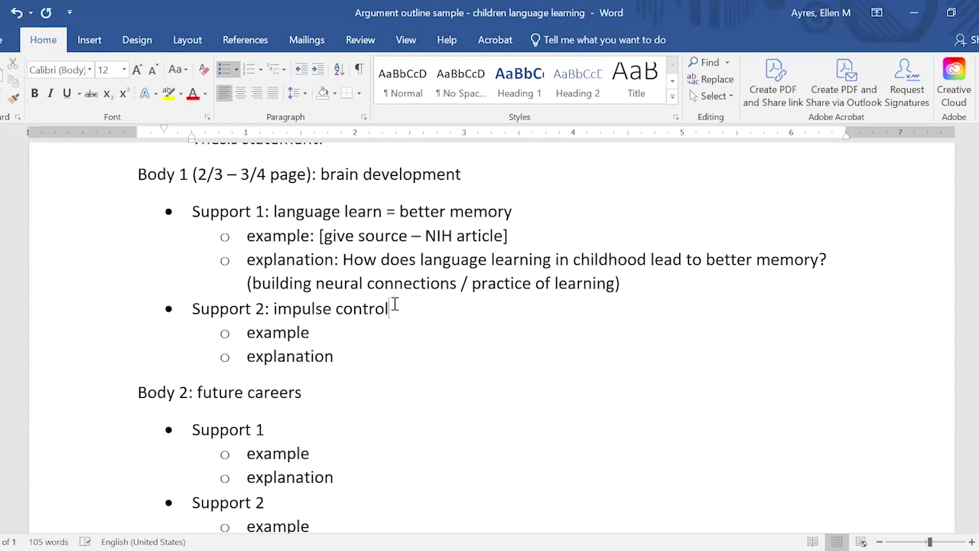
- Add ": [give source]" to the example line under Support 2 of Body 1
left_click_drag(320, 235, 485, 251)
left_click(367, 323)
type(": [give s")
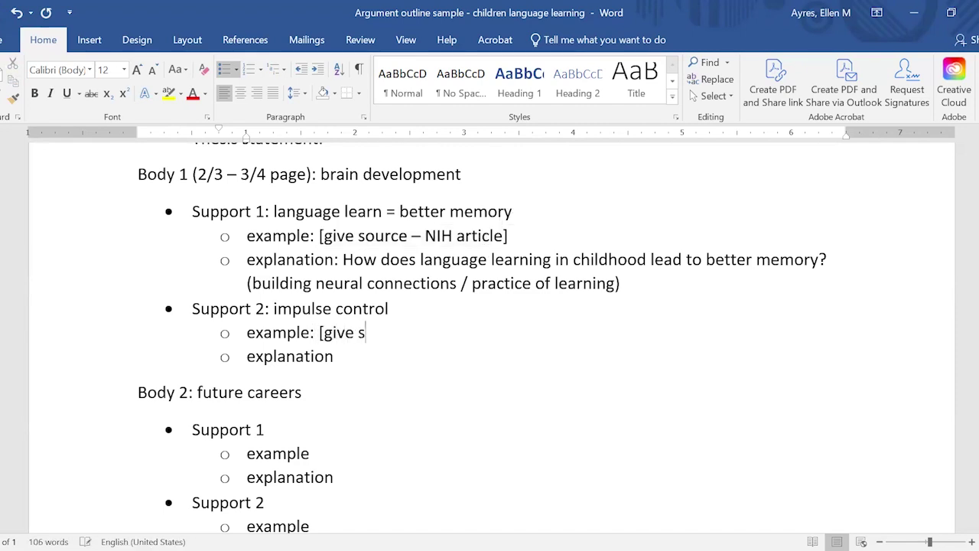
type("ource]")
key("Down")
left_click(527, 397)
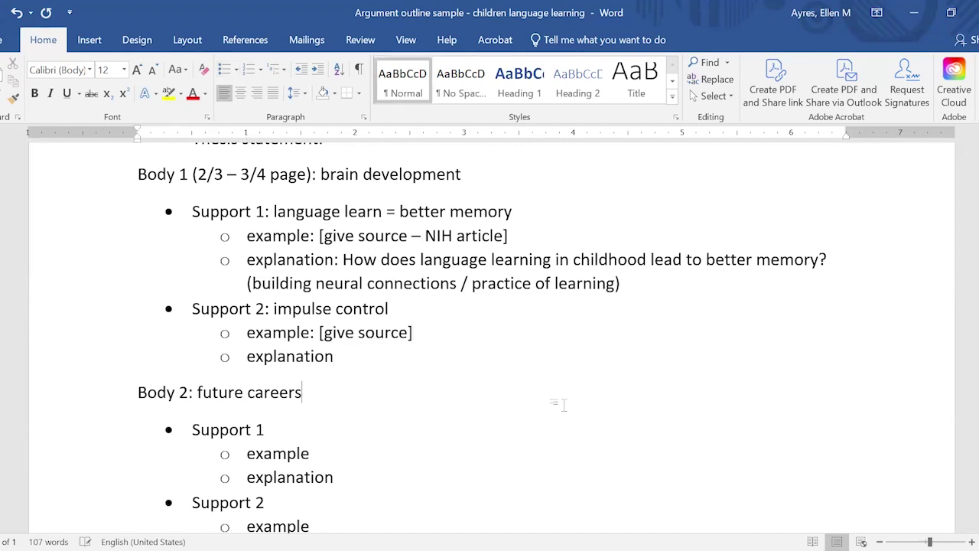
scroll(593, 349, "down", 1)
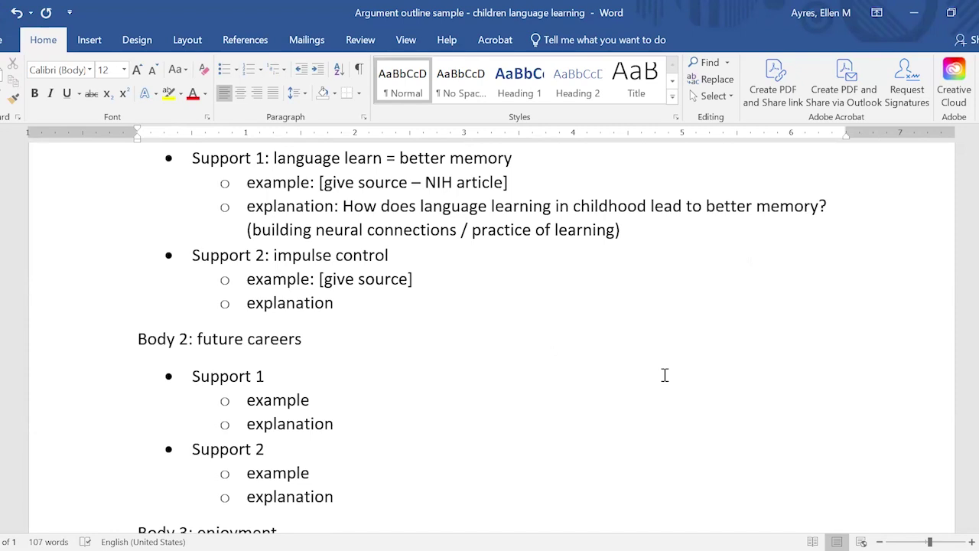
scroll(648, 372, "down", 3)
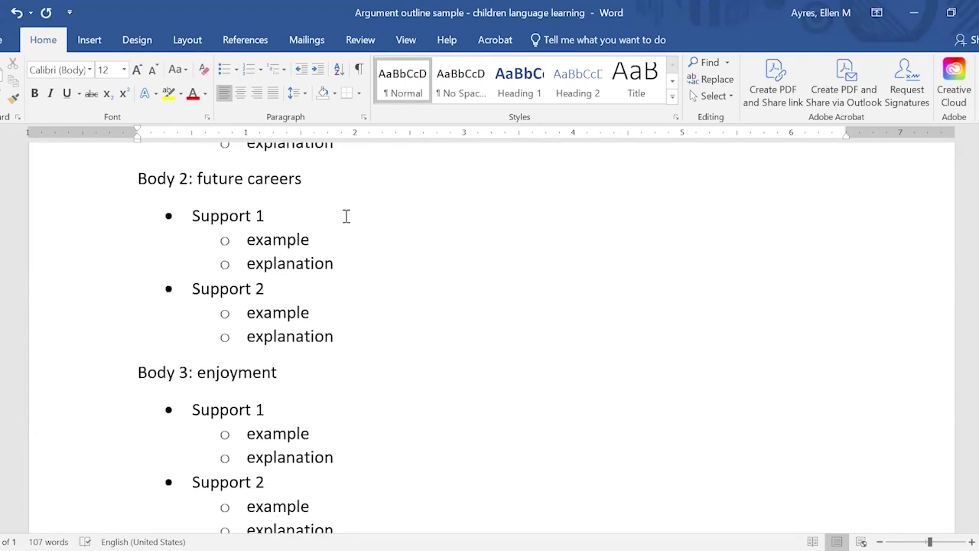
left_click(334, 370)
scroll(452, 441, "down", 1)
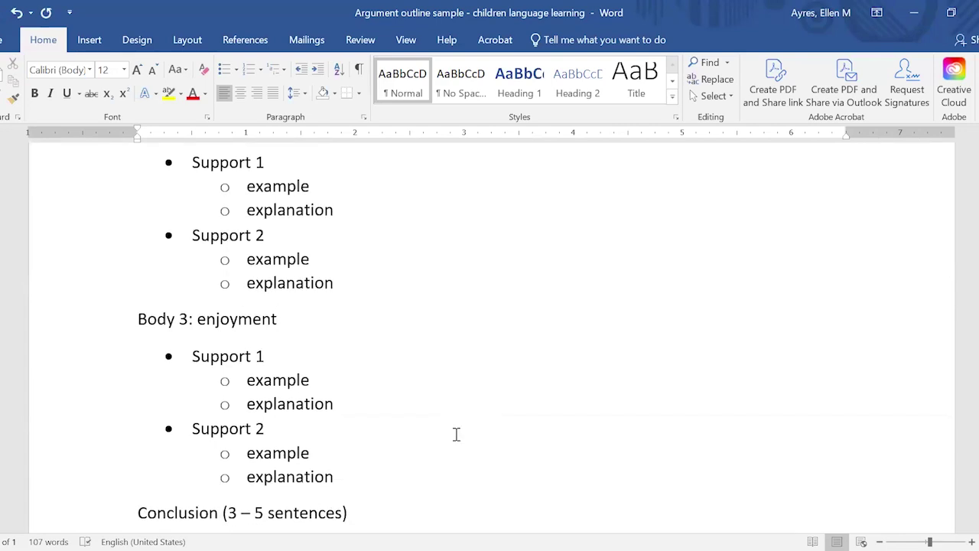
left_click(454, 433)
left_click(399, 456)
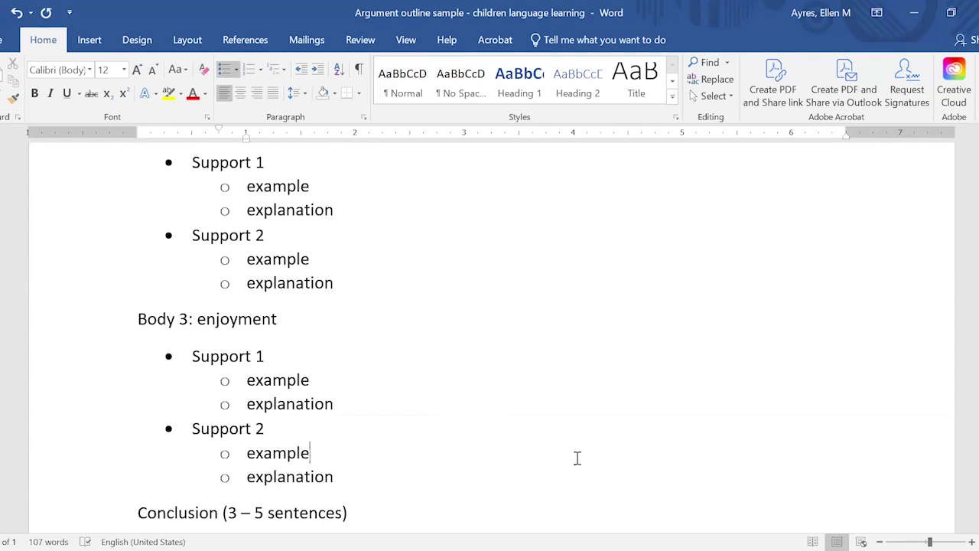
- Under Body 2, complete Support 1 as "Support 1: language careers" and its example as "example: translation / interpreters"
scroll(476, 263, "up", 1)
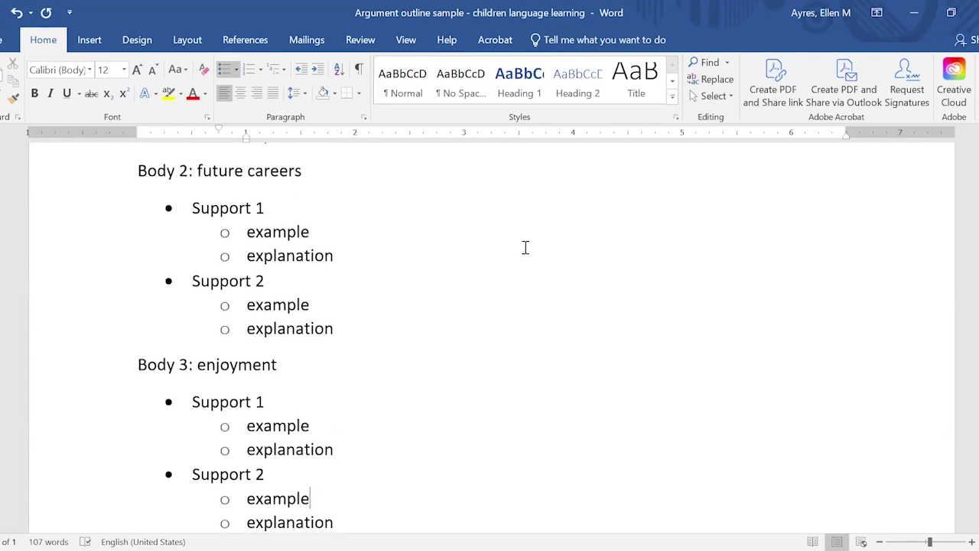
left_click(289, 214)
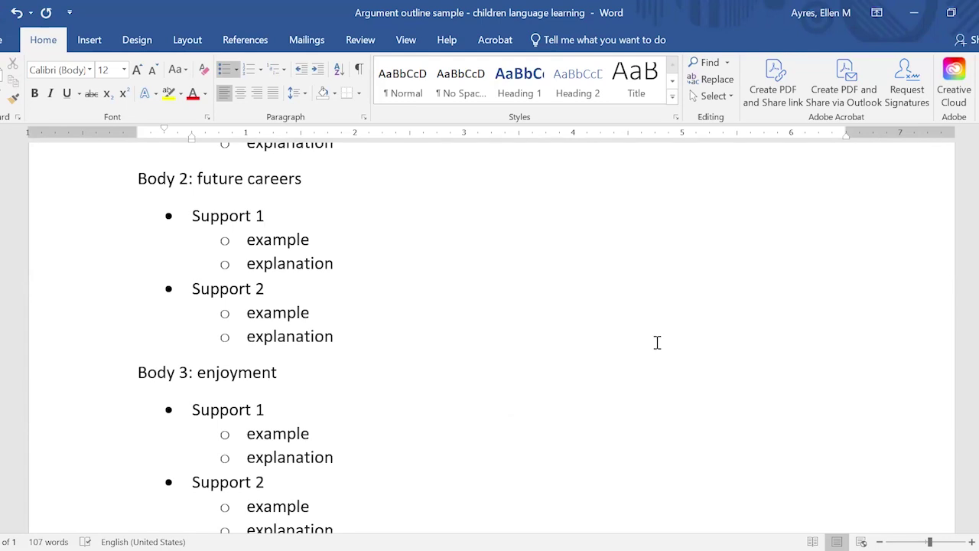
type(": language c")
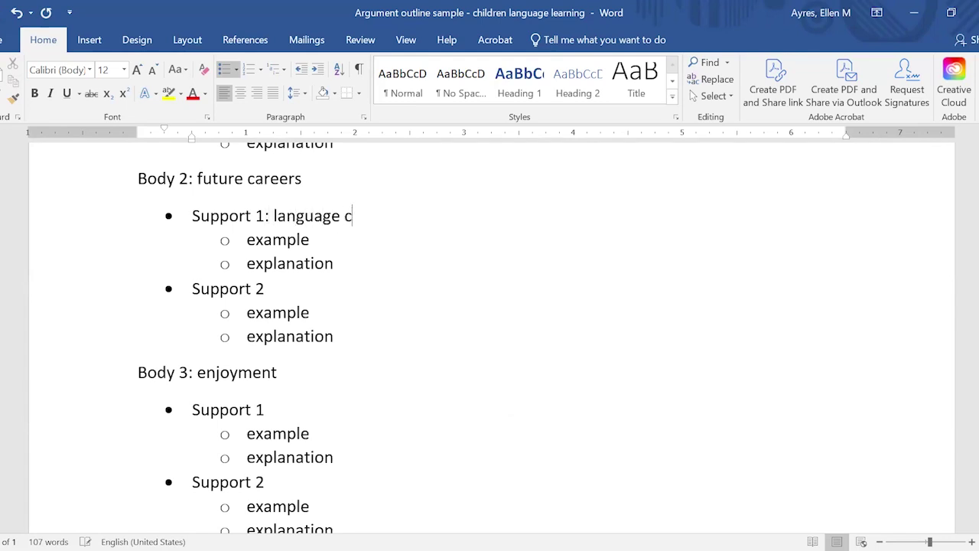
type("areers")
key("Down")
type(": translation")
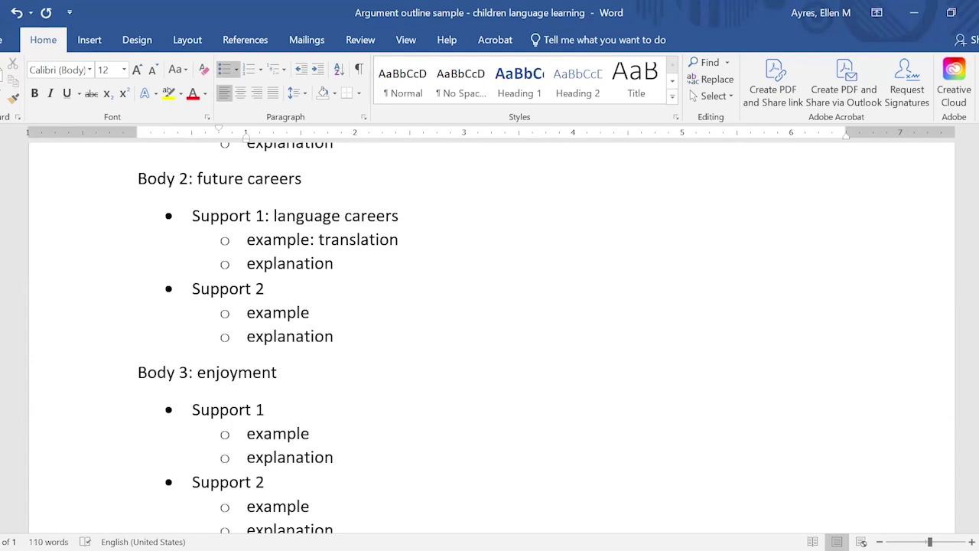
type(" / interpre")
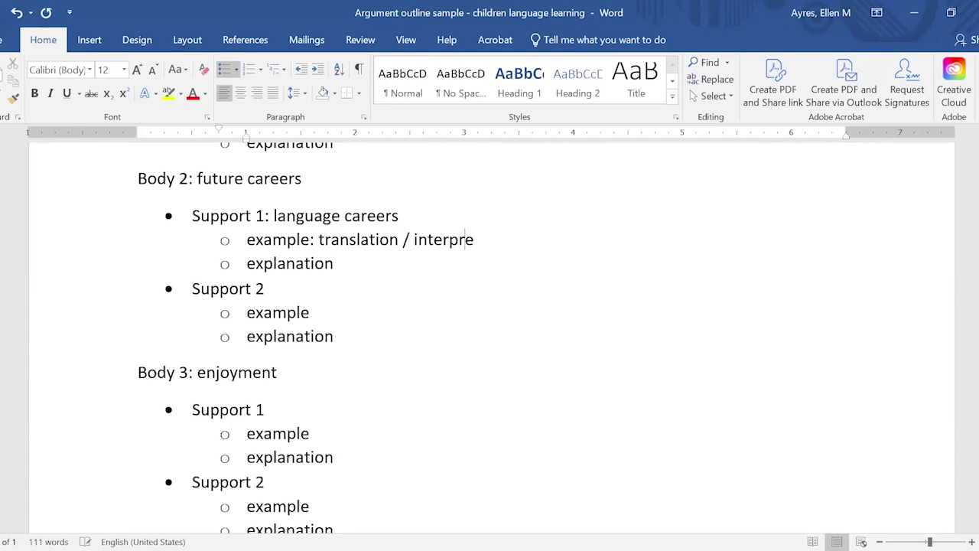
type("ters")
- Under Body 2, complete Support 2 as "Support 2: international clients" and its example as "example: international businesses"
key("Down")
type(":")
type("international clients")
key("Down")
type(": bus")
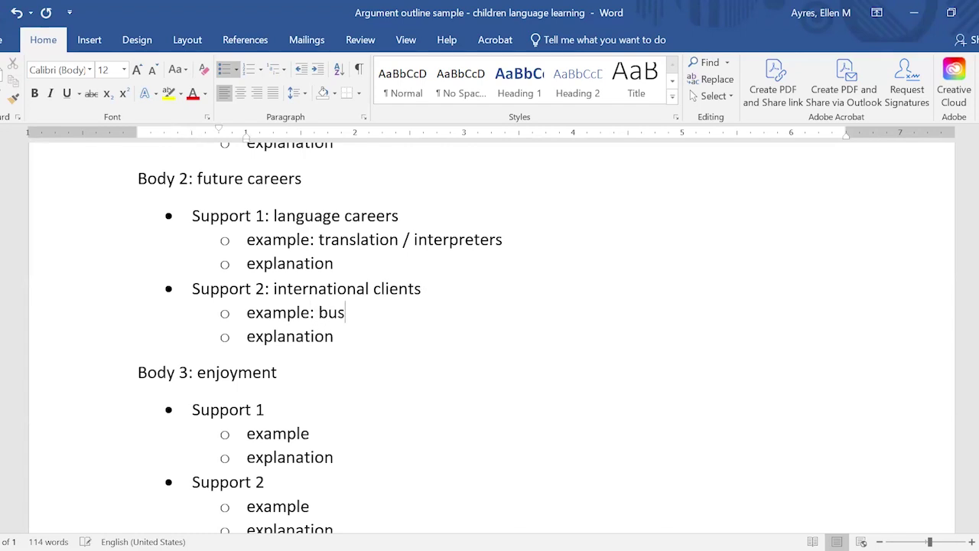
key("BackSpace")
key("BackSpace")
key("BackSpace")
type("international business")
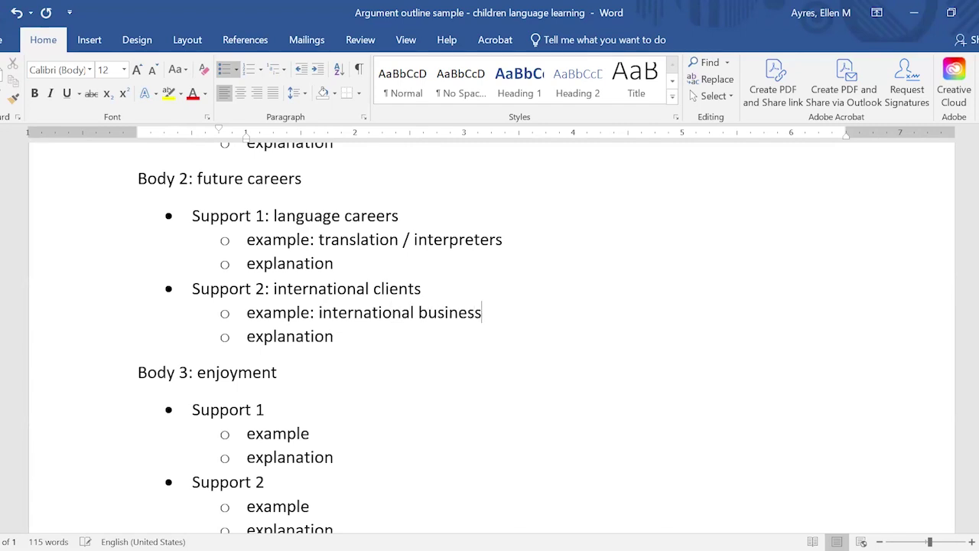
type("es")
- Add ": clients from everywhere" to the explanation line under Support 2 of Body 2
left_click(375, 340)
type(": ")
type("Worki")
key("BackSpace")
key("BackSpace")
key("BackSpace")
key("BackSpace")
key("BackSpace")
key("BackSpace")
type("clients from e")
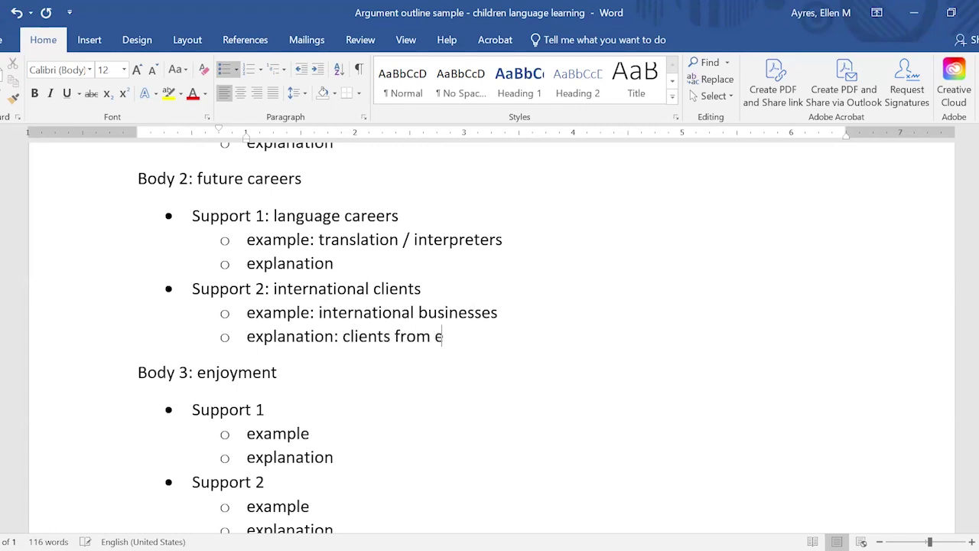
type("verywhere")
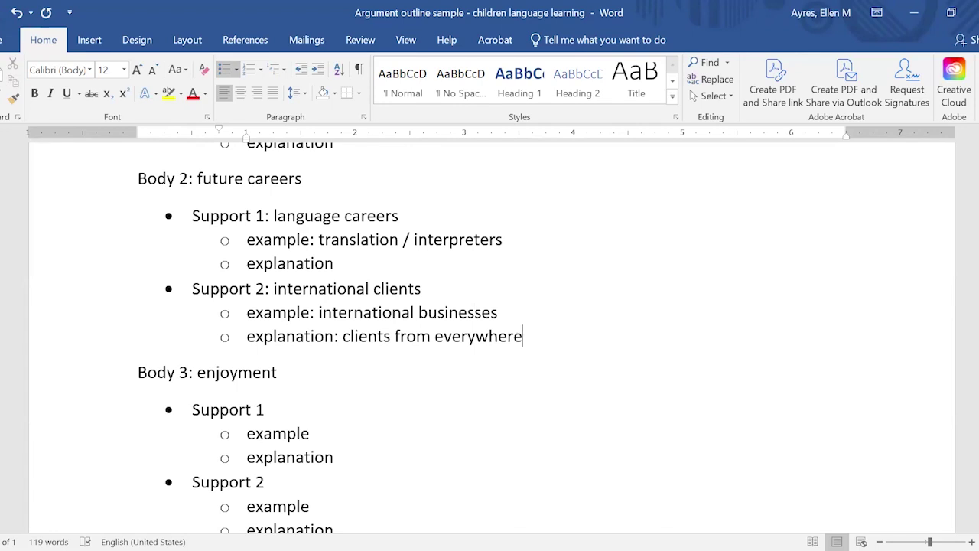
- Append "; nuance in communications" to the Support 2 explanation in Body 2
type("; nuance")
key("BackSpace")
type("uance i")
type("s")
key("BackSpace")
type("n la")
key("BackSpace")
key("BackSpace")
type("communications")
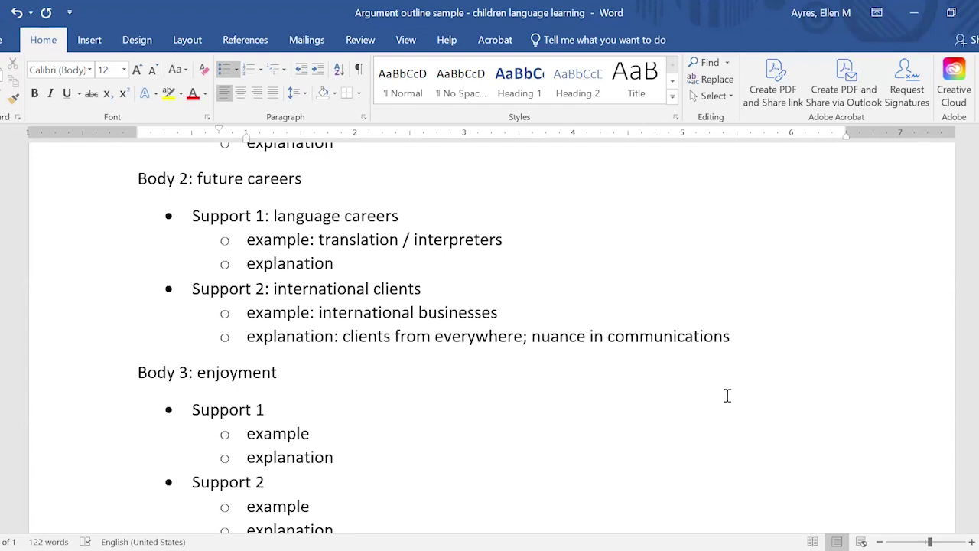
- Complete the Support 1 line of Body 3 so it reads "Support 1: empowering"
scroll(763, 397, "down", 1)
scroll(763, 397, "down", 2)
left_click(354, 260)
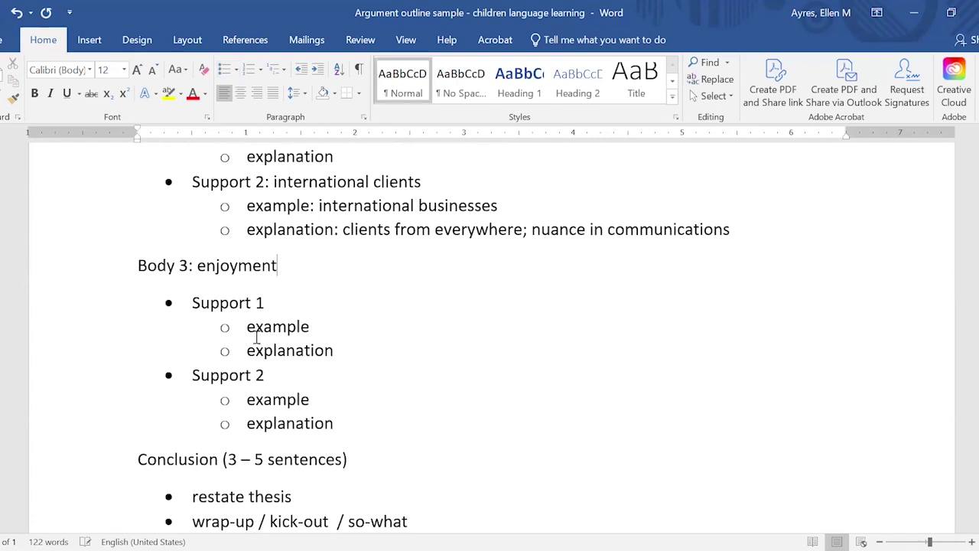
left_click(376, 364)
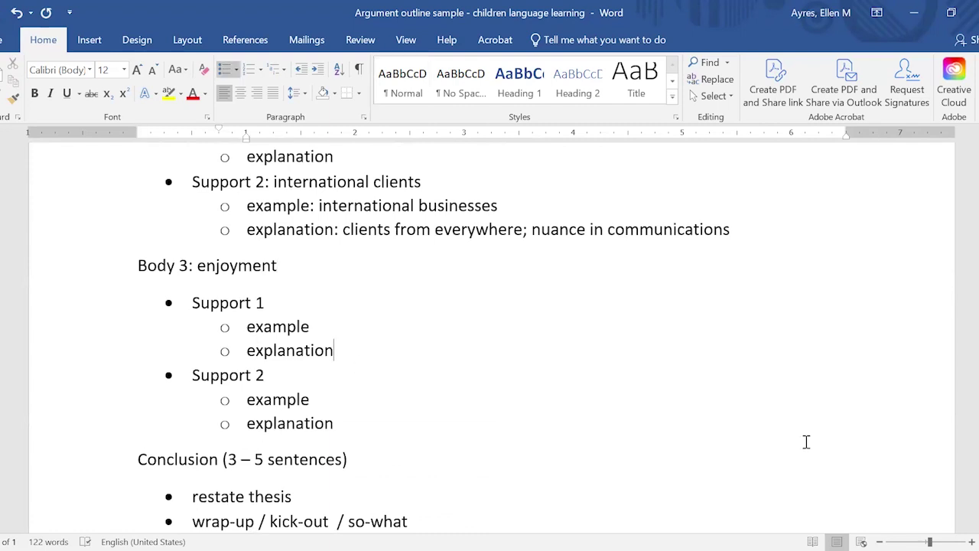
left_click(322, 302)
type(":")
type("empowering")
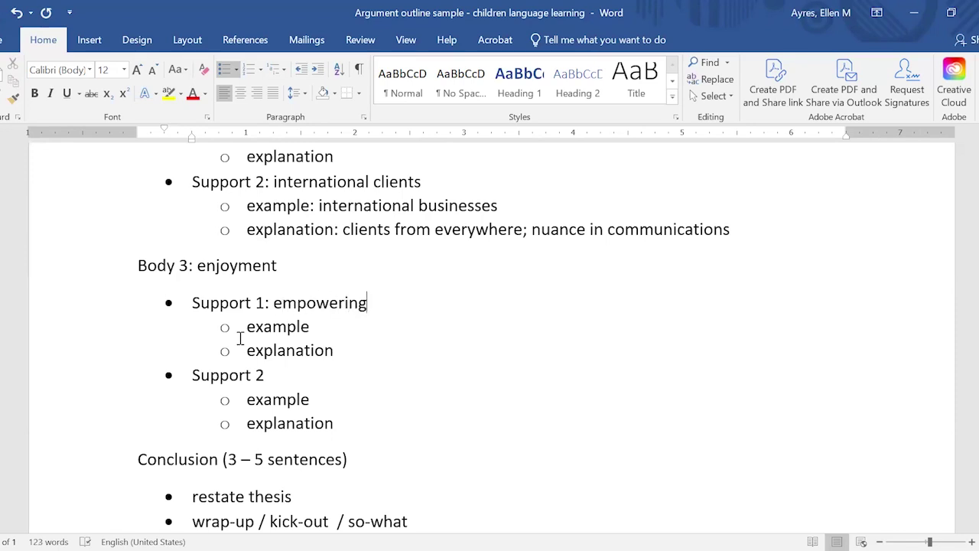
- Add ": skills that others (adults) don't have" to the explanation line under Support 1 of Body 3
left_click(586, 349)
type(": skills ")
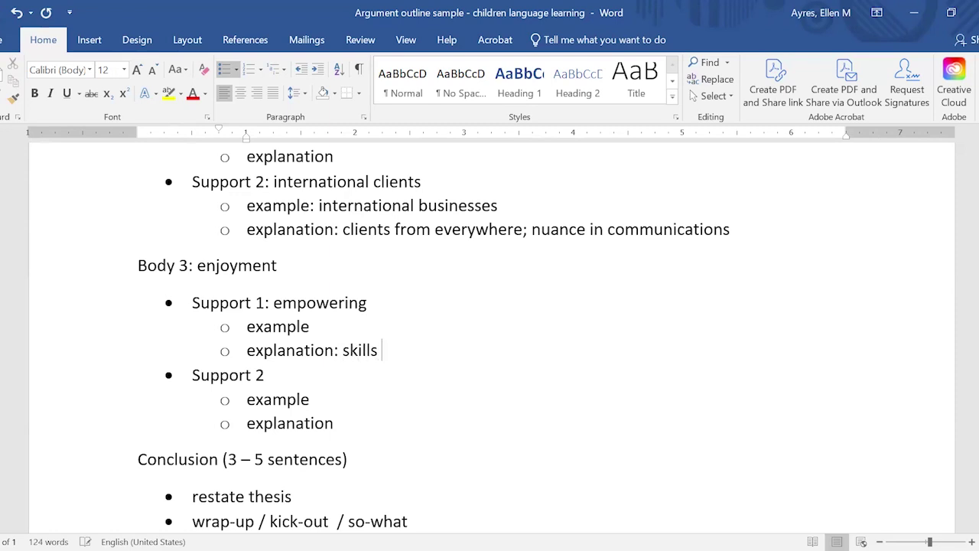
type("that others (")
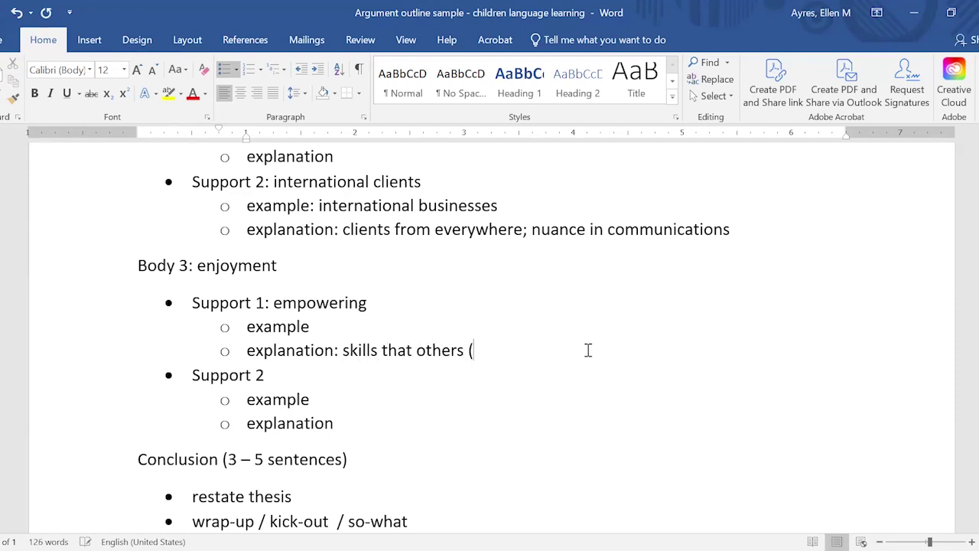
type("adults) don't have")
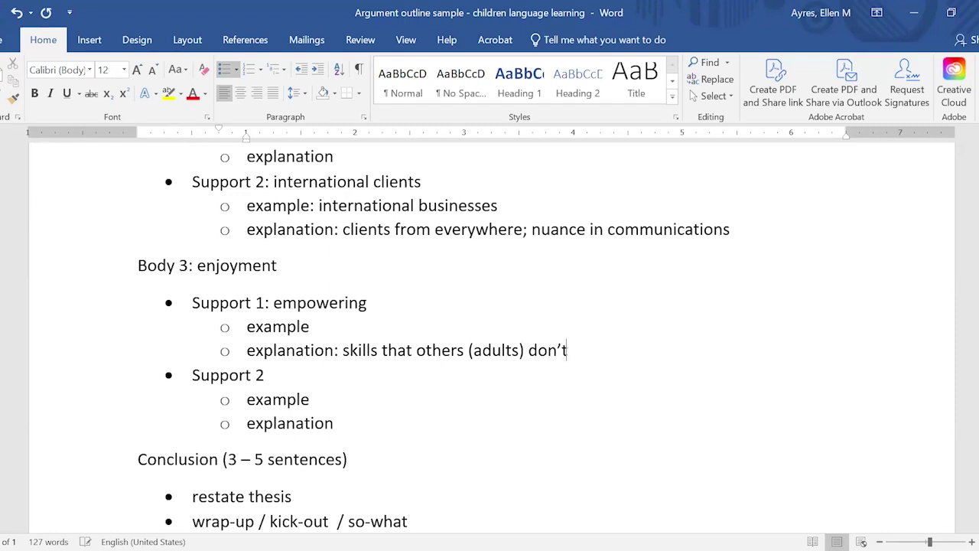
- Under Body 3, complete Support 2 with ": wider range of entertainment / social connections" and its example with ": shows / music"
left_click(264, 375)
type(":")
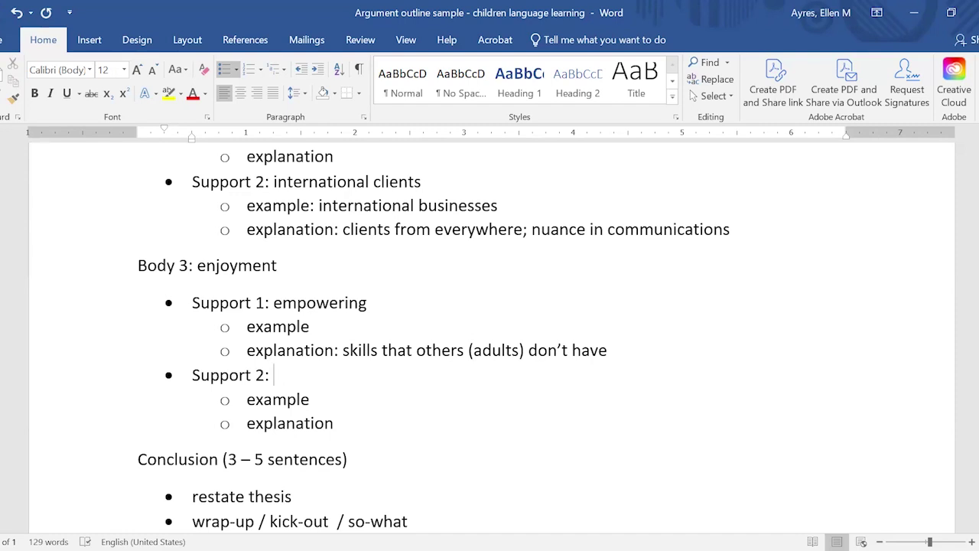
type("wider range of entertainment / social connections")
key("Down")
type(": ")
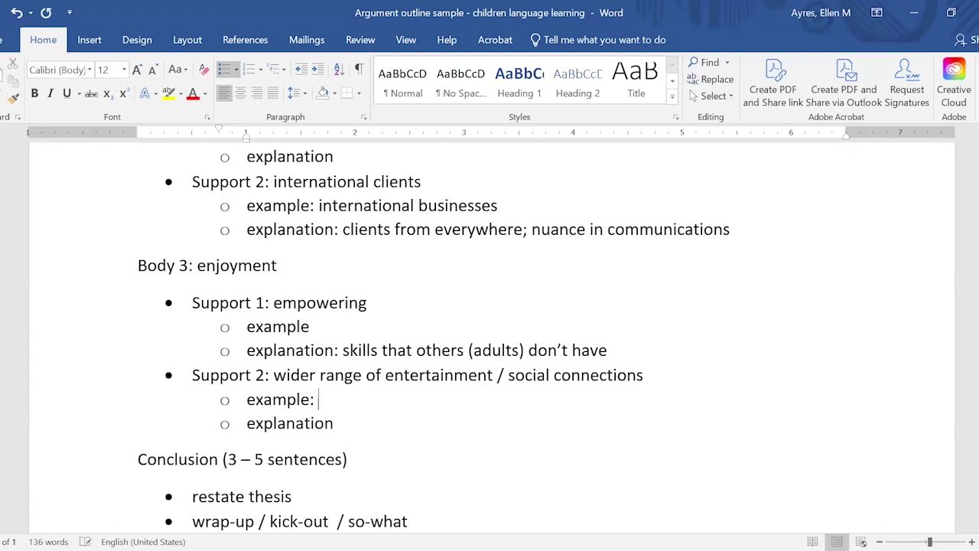
type("shows / music")
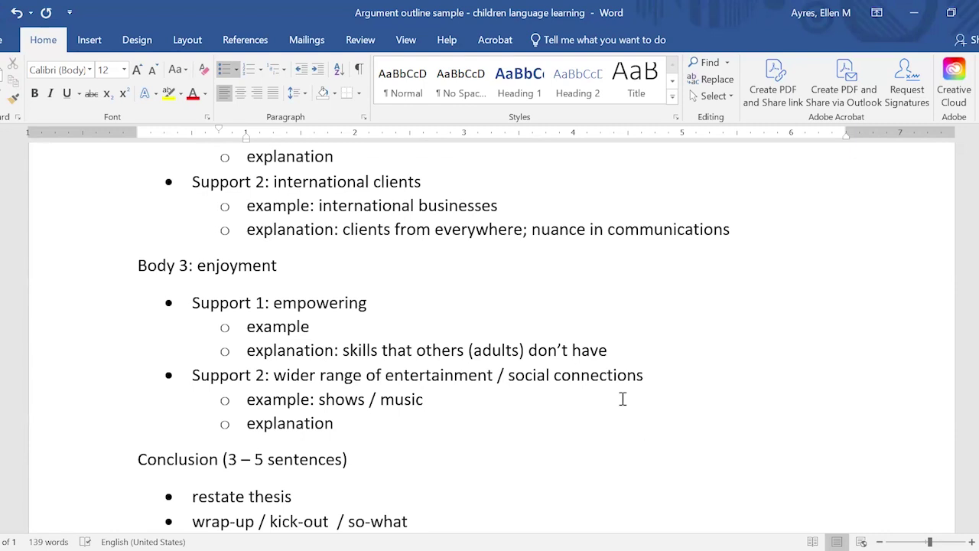
left_click(362, 422)
scroll(369, 383, "down", 3)
left_click(369, 383)
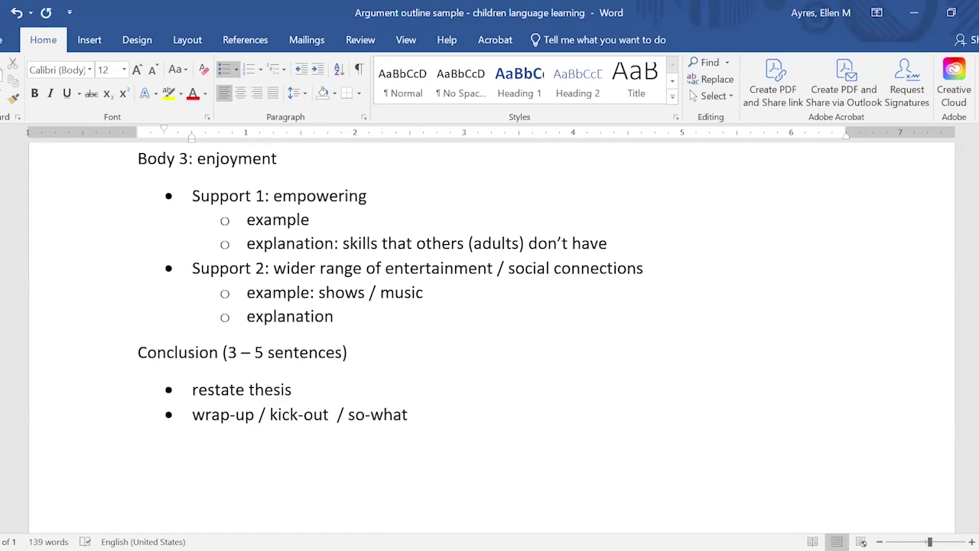
- Complete the introduction's thesis statement with "Children should learn multiple languages in school for cognitive, professional, and personal reasons."
key("ctrl+Home")
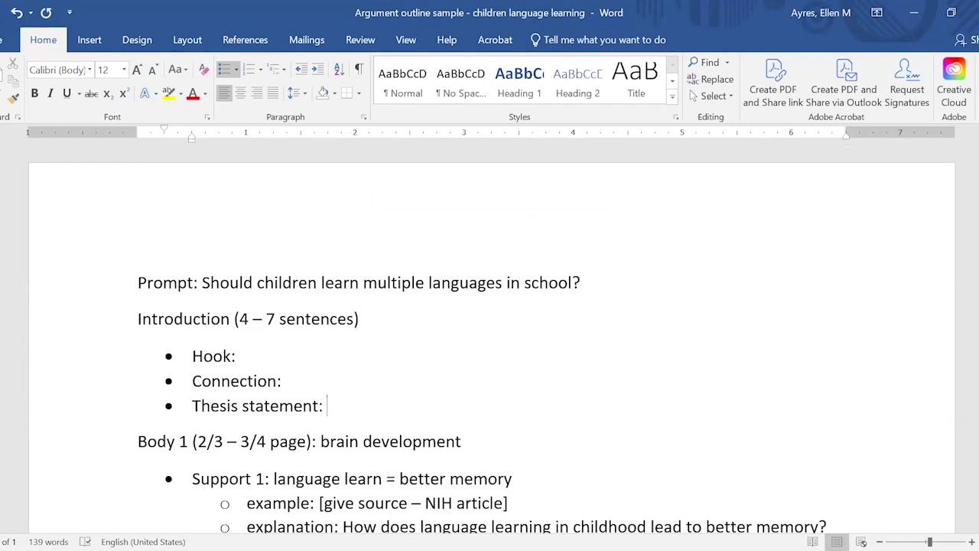
type("Children should ")
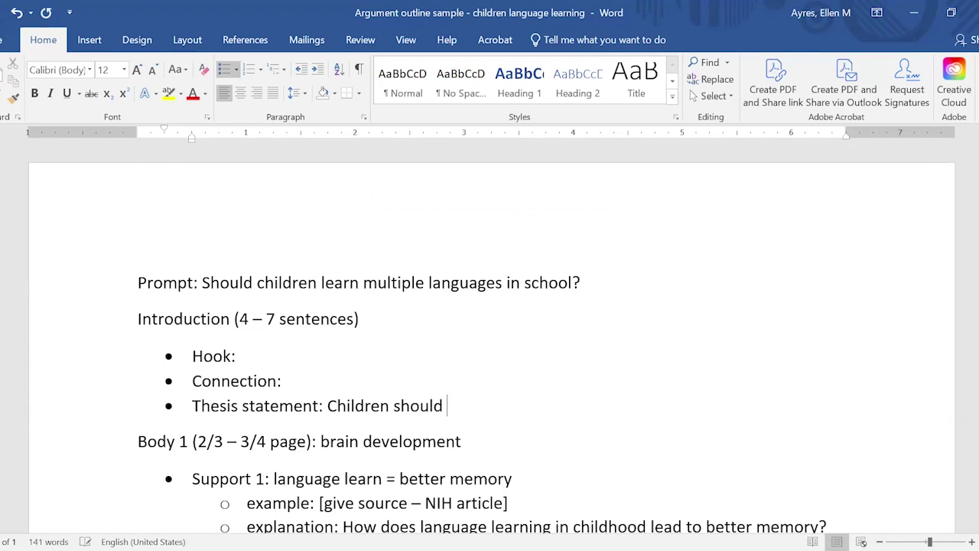
type("learn multiple language")
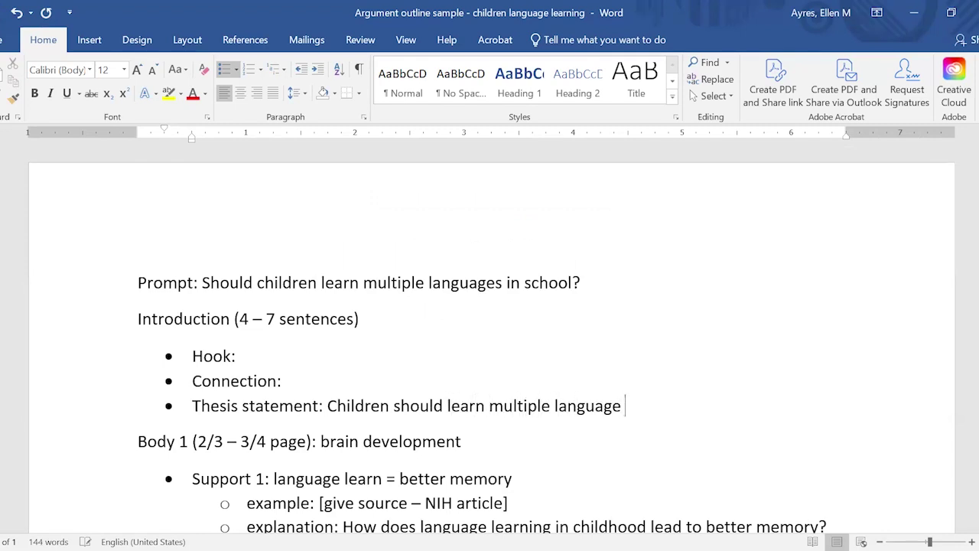
key("BackSpace")
type("s in school")
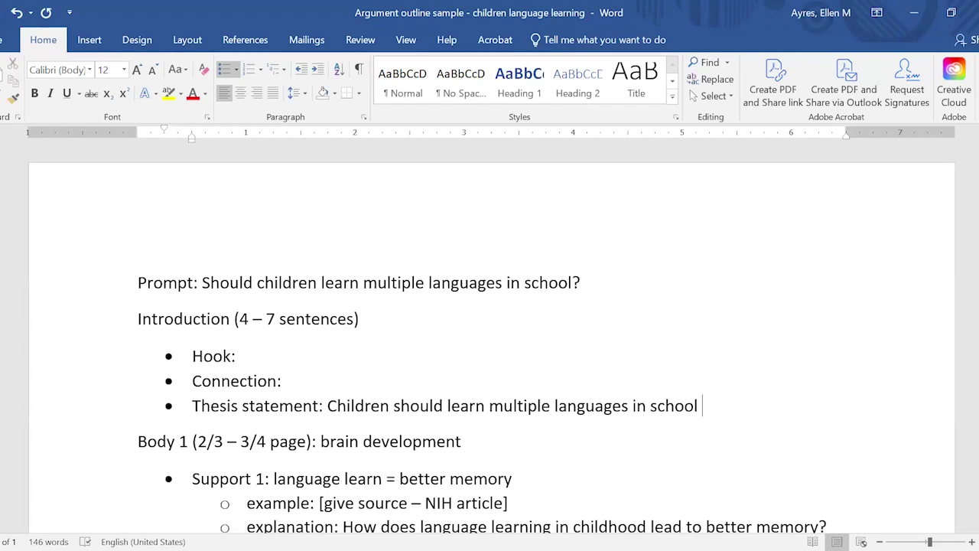
type("for cognitive, ")
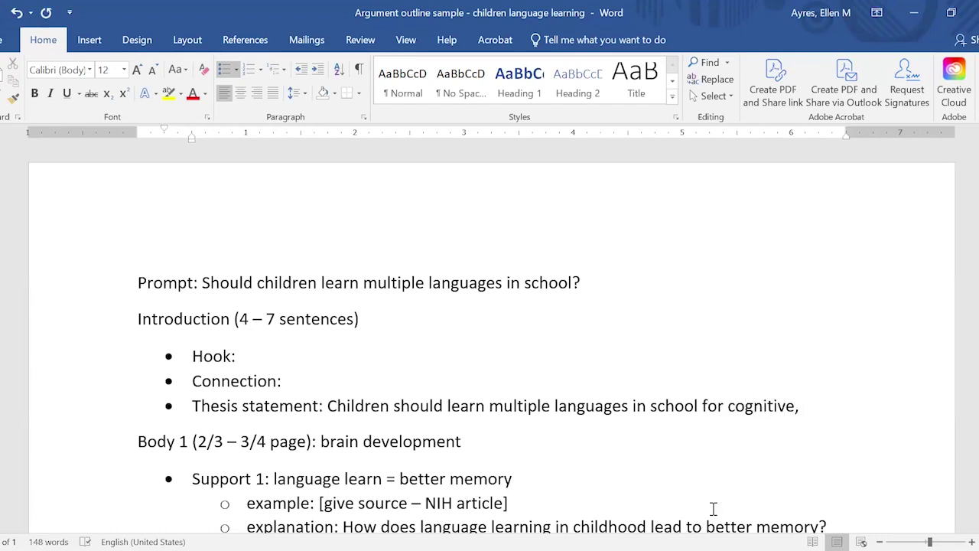
type("professional, and")
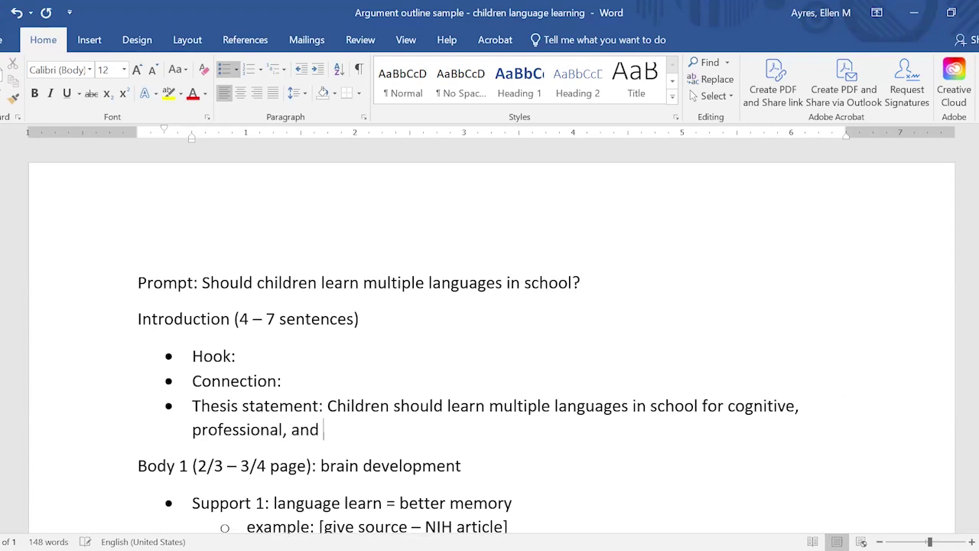
type("personal reasons.")
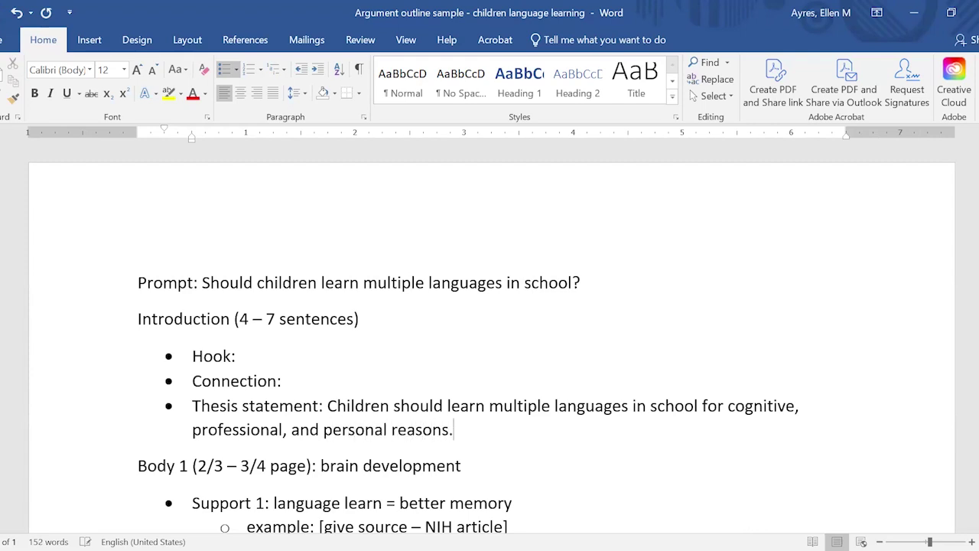
- Compare the three reasons in the thesis statement with the topics of the body paragraphs
left_click_drag(813, 413, 456, 432)
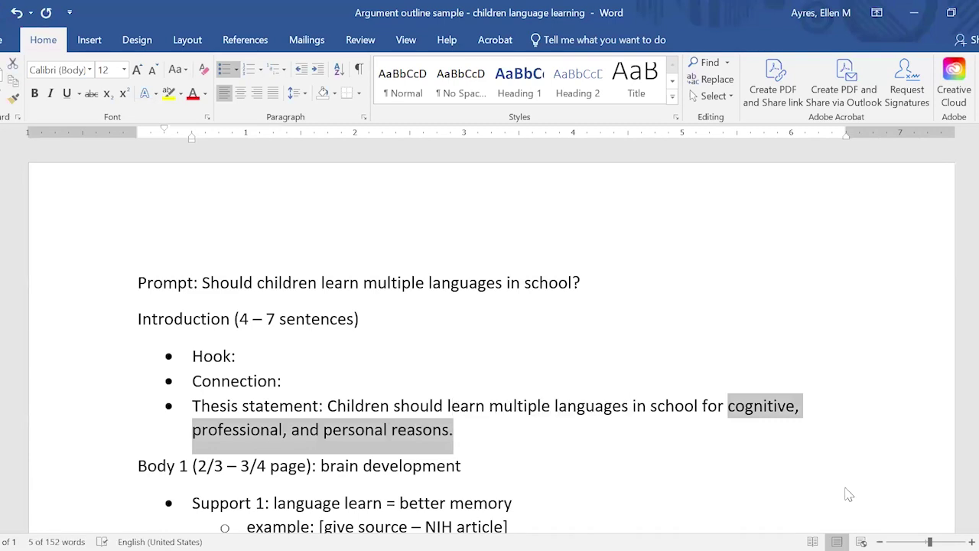
scroll(387, 328, "down", 3)
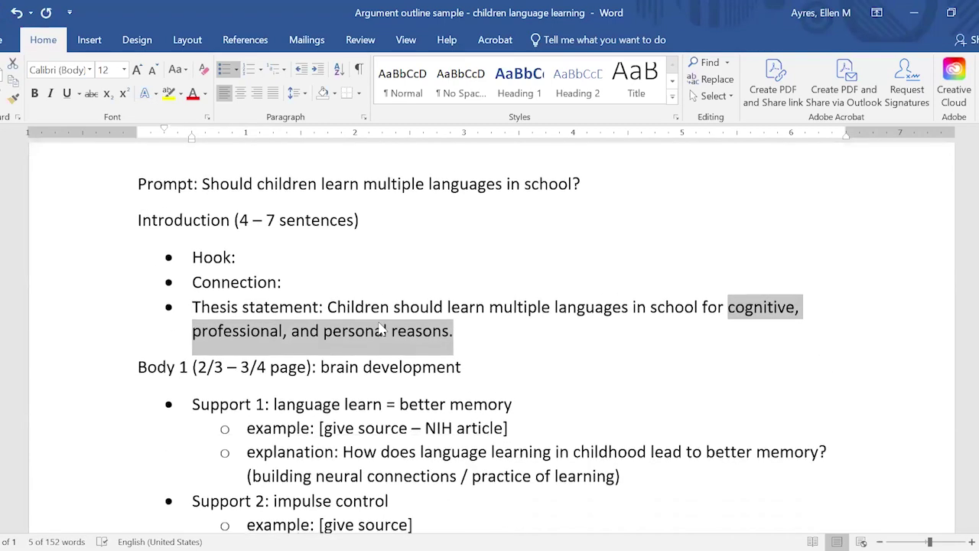
left_click(763, 300)
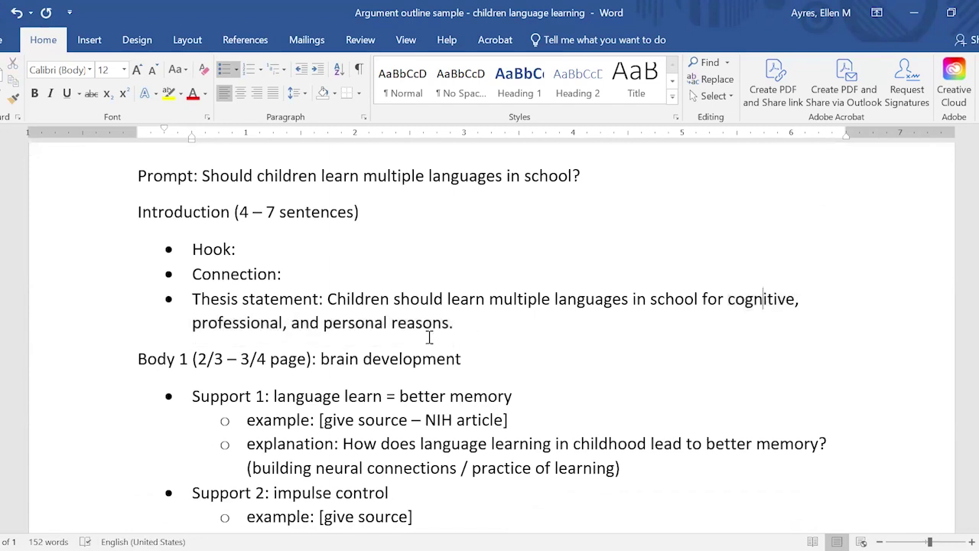
left_click_drag(321, 358, 423, 359)
left_click(218, 323)
scroll(568, 367, "down", 3)
left_click_drag(234, 469, 302, 470)
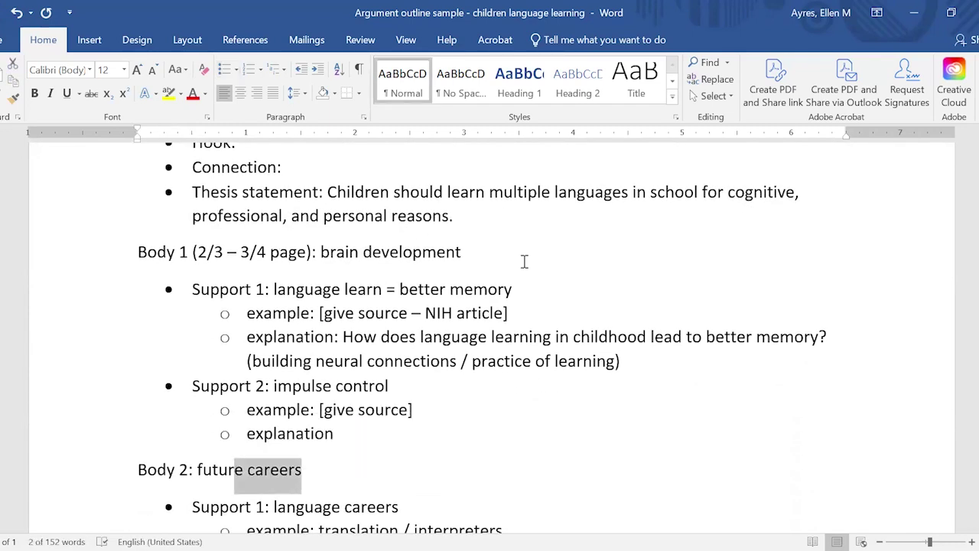
left_click(535, 289)
scroll(581, 390, "down", 6)
scroll(325, 443, "down", 2)
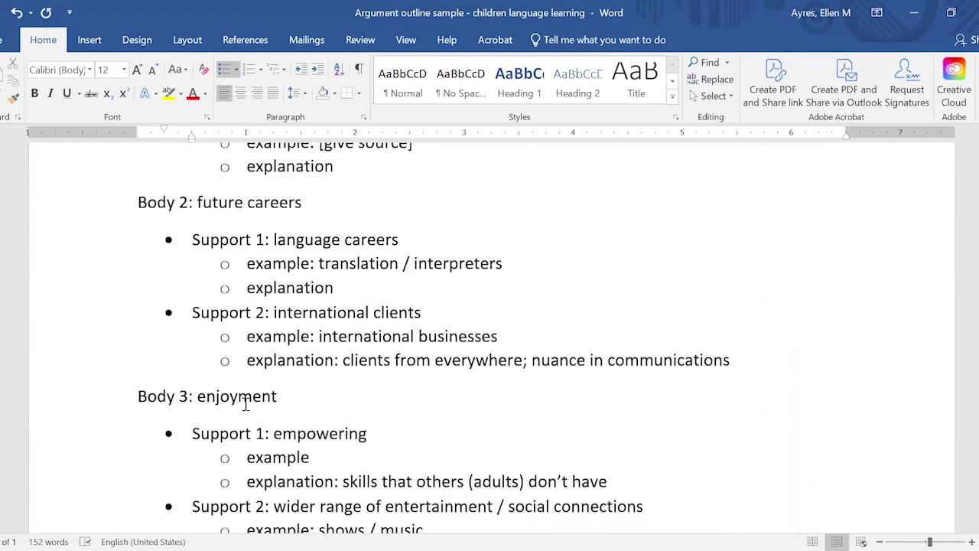
- Replace the Body 3 topic so the heading reads "Body 3: personal reasons"
left_click(307, 395)
scroll(306, 395, "down", 3)
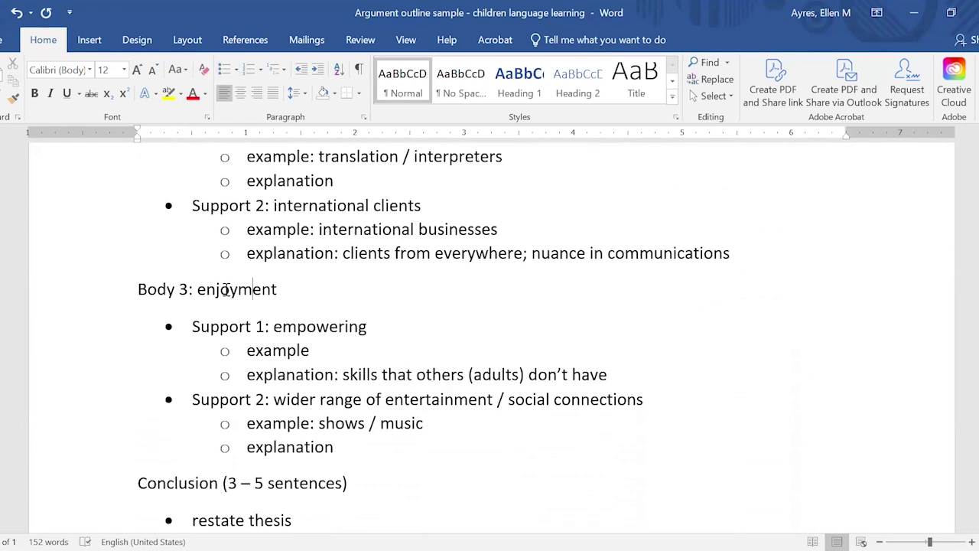
double_click(230, 291)
type("p")
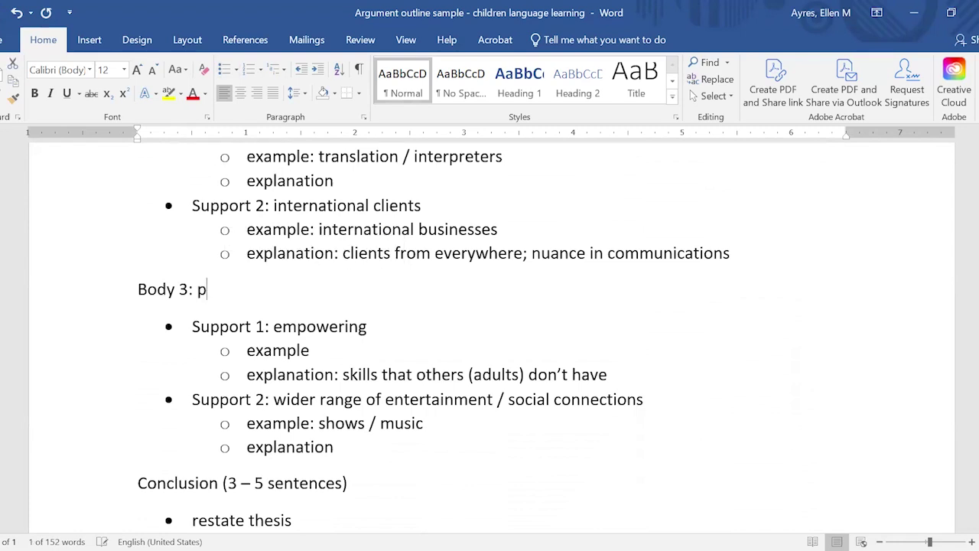
type("ersonal reasons")
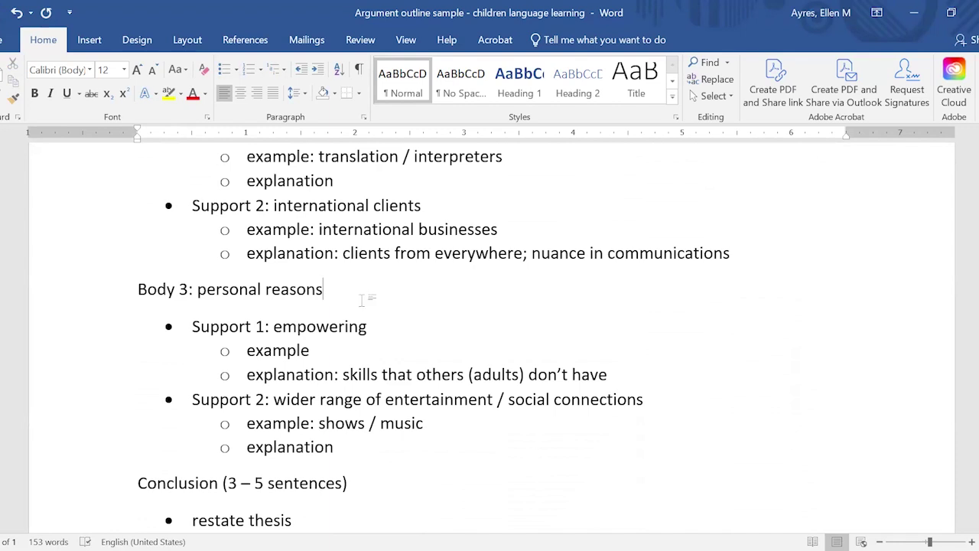
- Copy the introduction's thesis statement sentence into the conclusion after "restate thesis:", adding the colon to that bullet
scroll(704, 394, "up", 4)
scroll(704, 393, "up", 5)
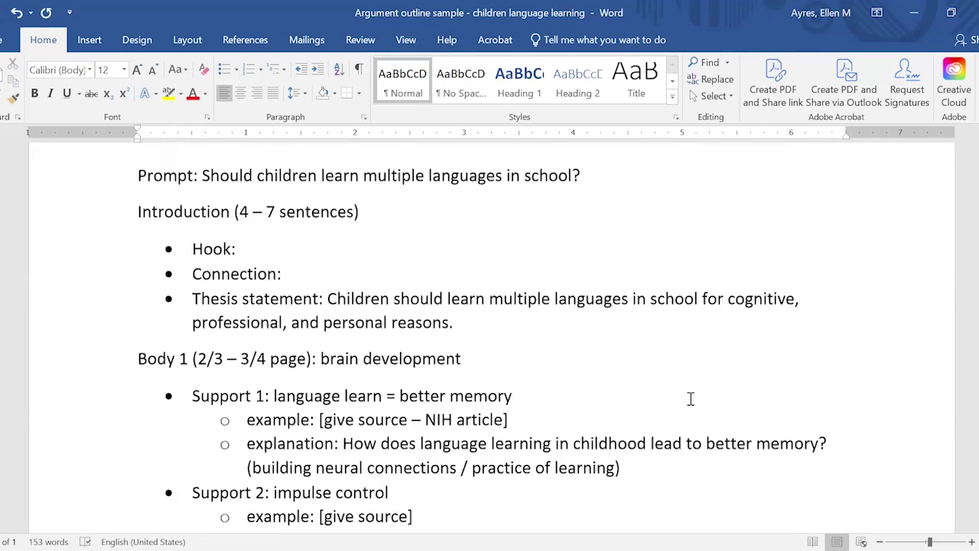
left_click(492, 429)
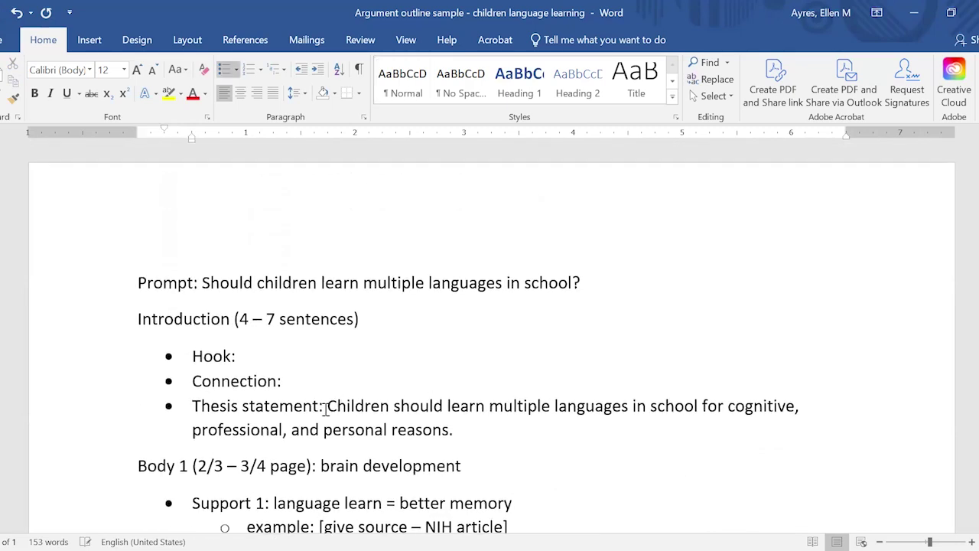
left_click_drag(325, 406, 496, 445)
left_click(328, 405)
left_click(458, 430, "shift")
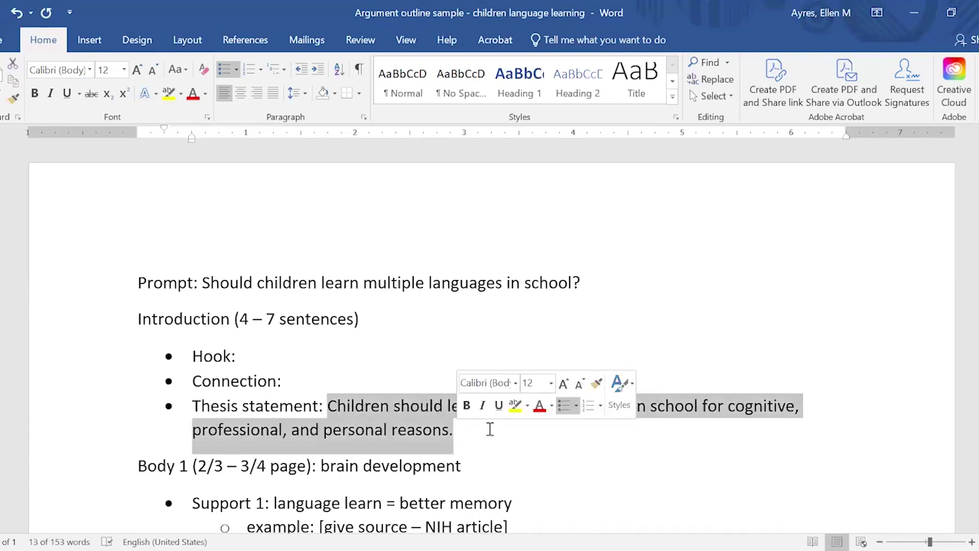
scroll(705, 403, "down", 10)
scroll(701, 404, "down", 5)
left_click(354, 262)
type(":")
key("ctrl+v")
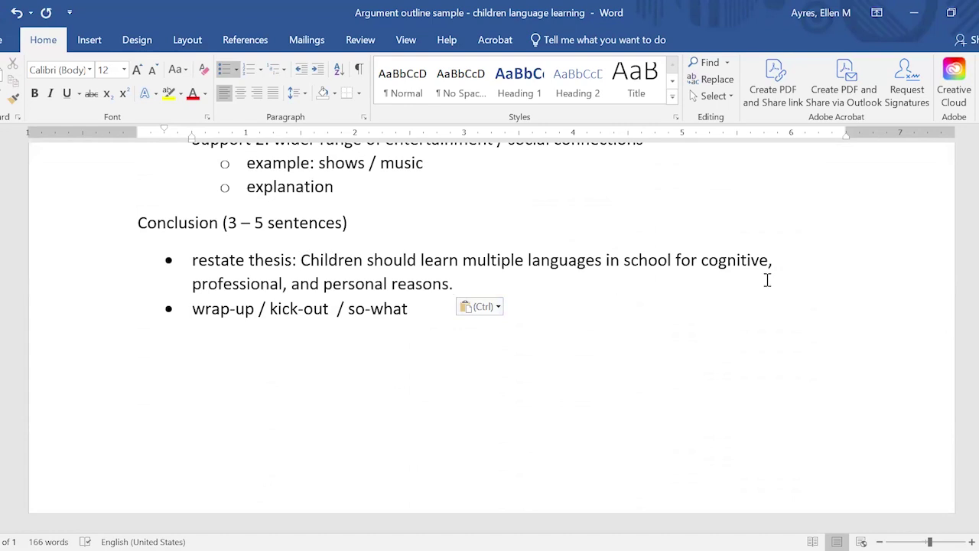
- Set the copied thesis sentence apart in its own unbulleted paragraph below "restate thesis:", with blank space around it for reference
key("Return")
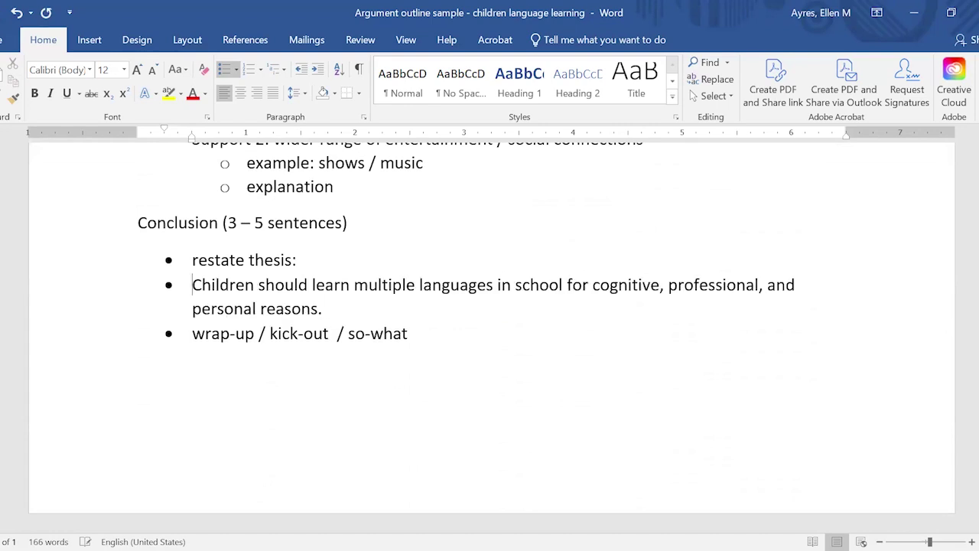
key("Return")
key("BackSpace")
key("BackSpace")
key("BackSpace")
key("BackSpace")
key("Return")
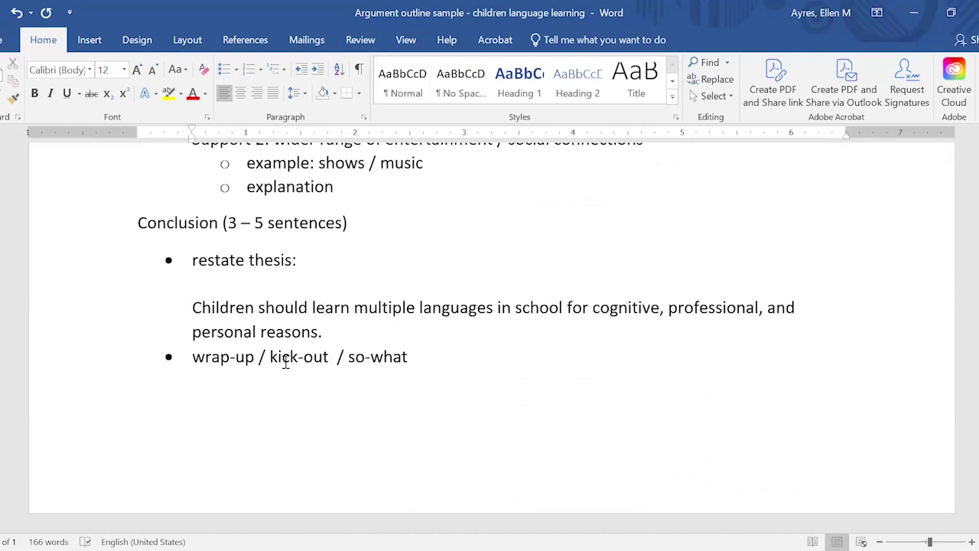
left_click(347, 338)
key("Return")
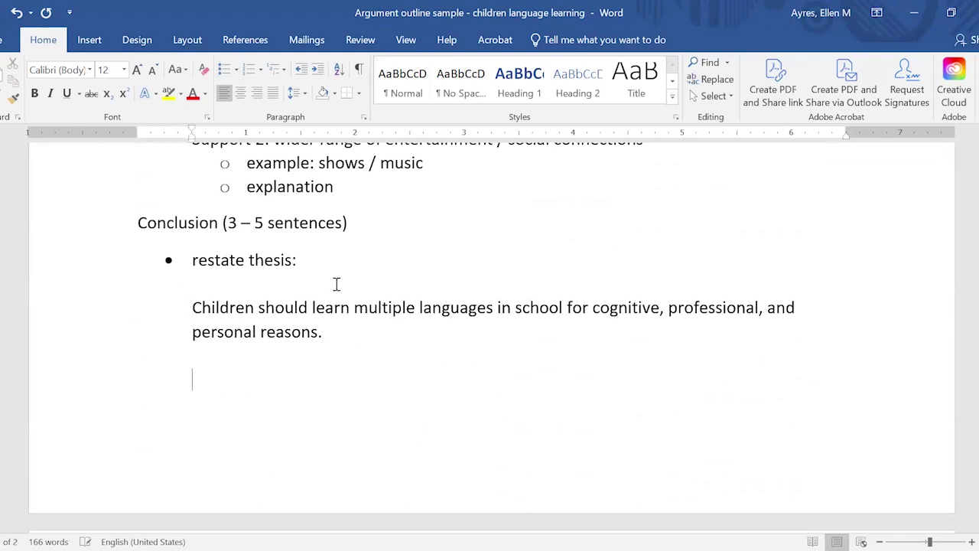
- Begin the restated thesis with "Clearly, learning languages beyond one's native tongue benefits children"
left_click(334, 264)
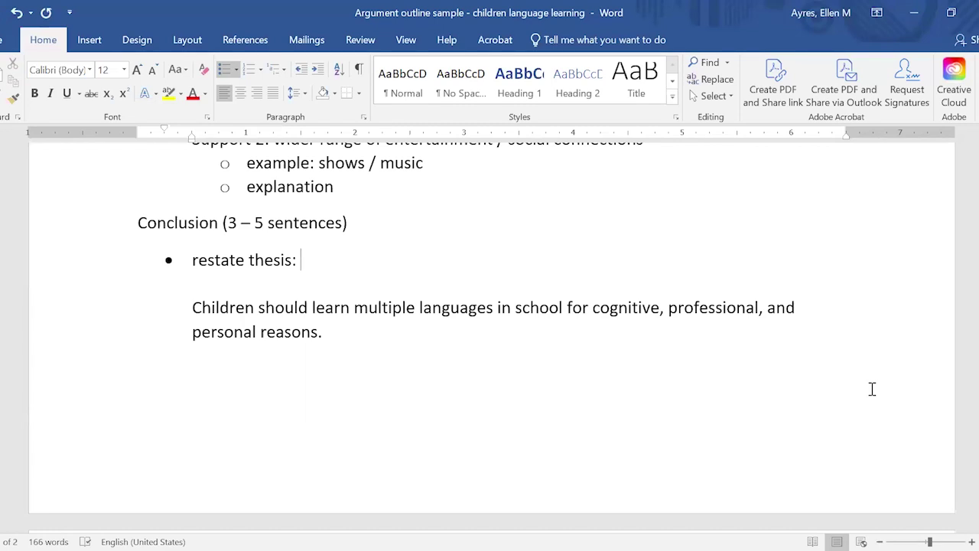
type("Clearly, learning ")
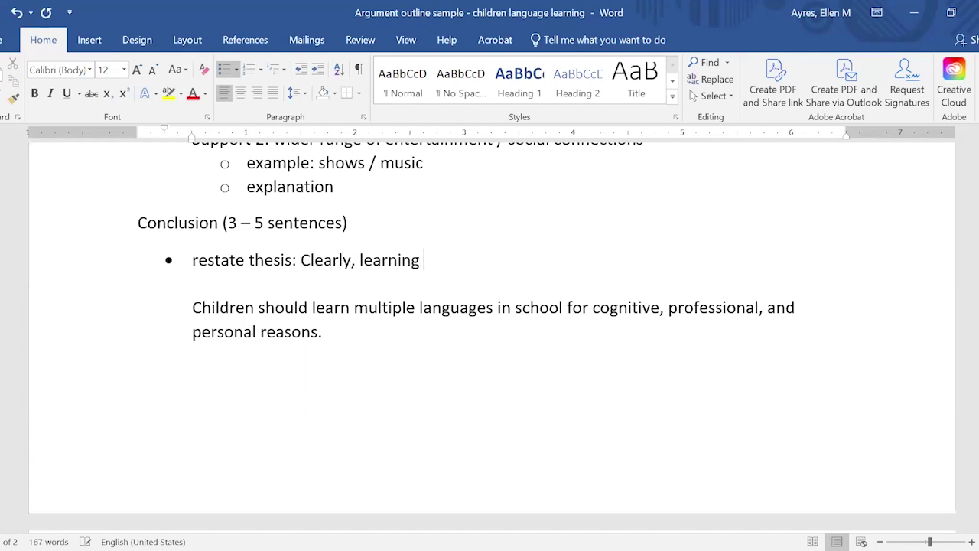
type("languages be")
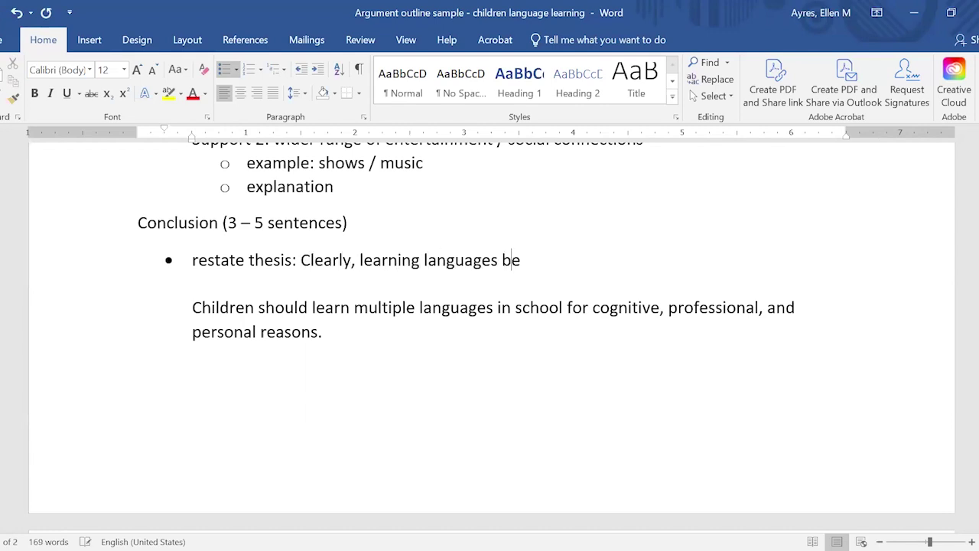
type("yond one's natu")
key("BackSpace")
type("ive langua")
key("BackSpace")
key("BackSpace")
key("BackSpace")
key("BackSpace")
key("BackSpace")
key("BackSpace")
type("tongue")
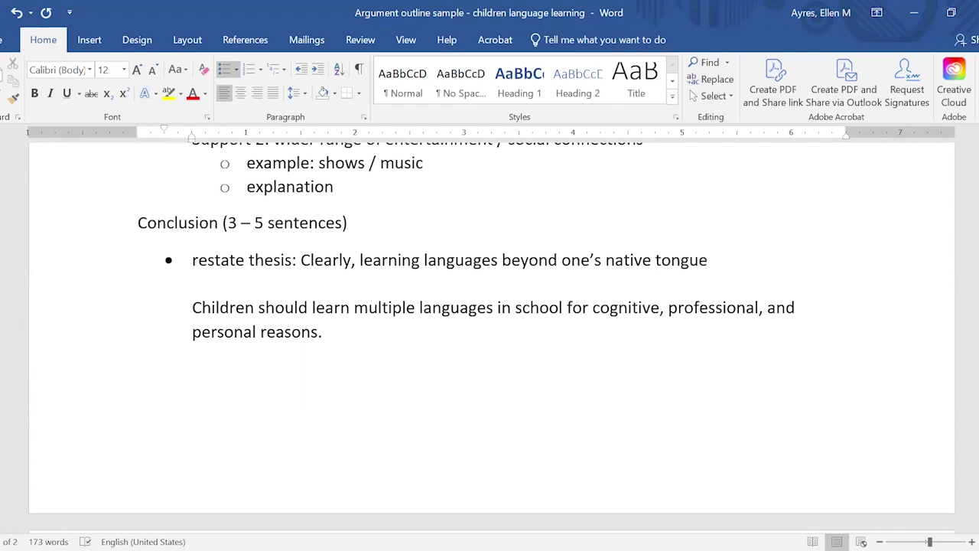
type(" benefits chiled")
key("BackSpace")
key("BackSpace")
type("dren")
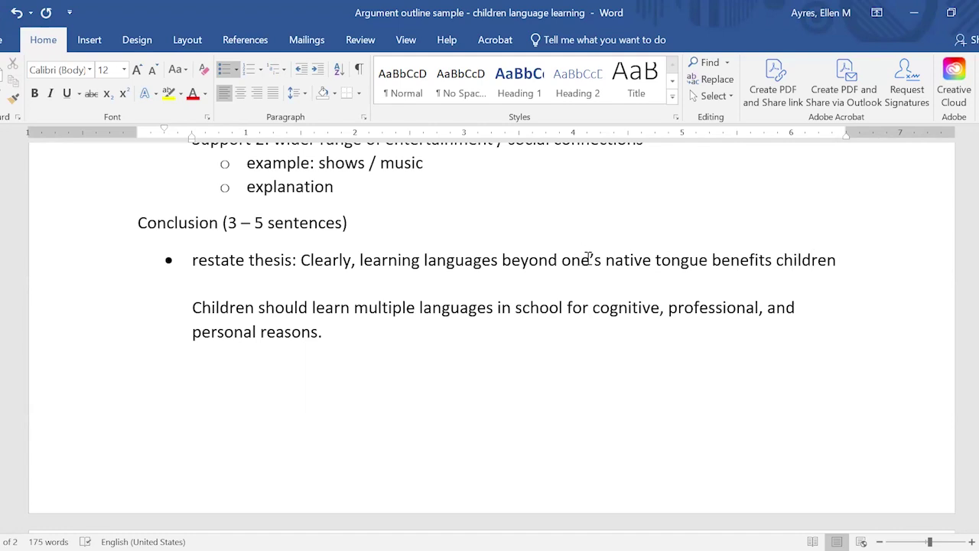
- Replace "one's" with "their" in the restated thesis
key("BackSpace")
key("BackSpace")
key("Right")
key("Right")
key("BackSpace")
key("BackSpace")
key("BackSpace")
type("their")
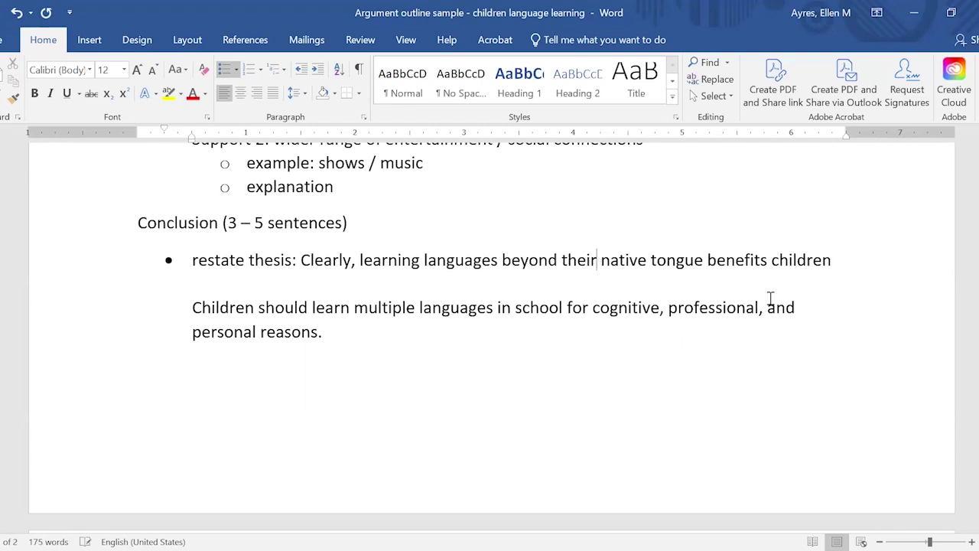
- Complete the restated thesis with "in so many ways that it should be a part of every school curriculum."
left_click(869, 263)
type("in so many ")
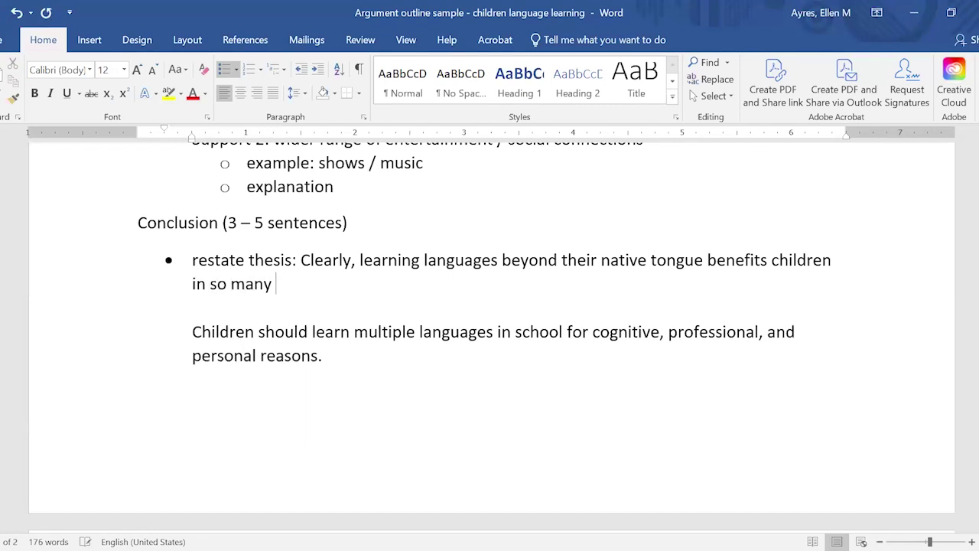
type("ways that it ")
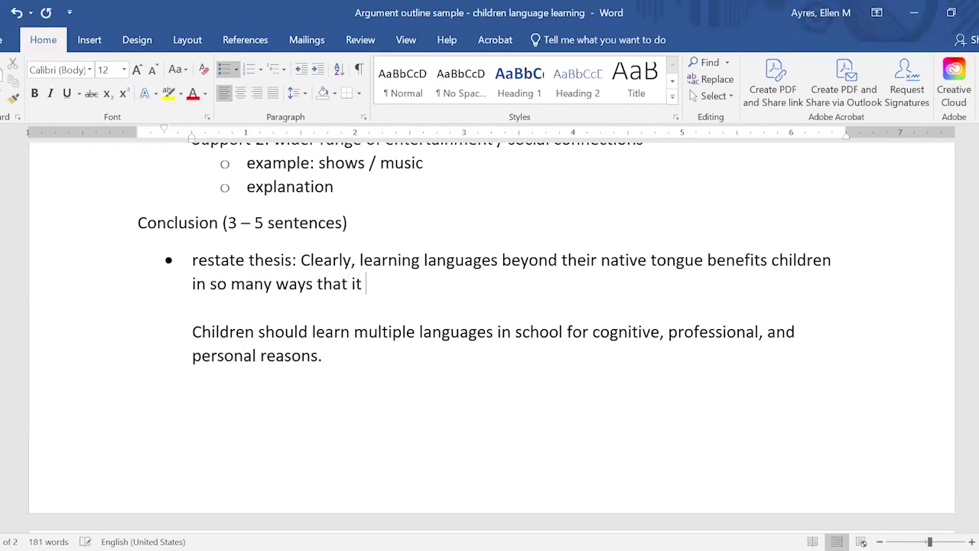
type("should be a part of ev")
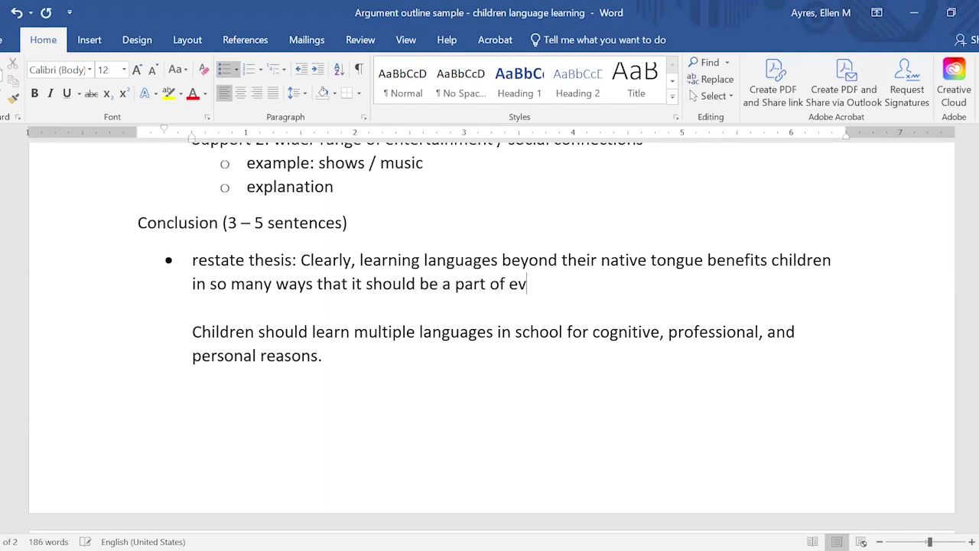
type("ery school curricu")
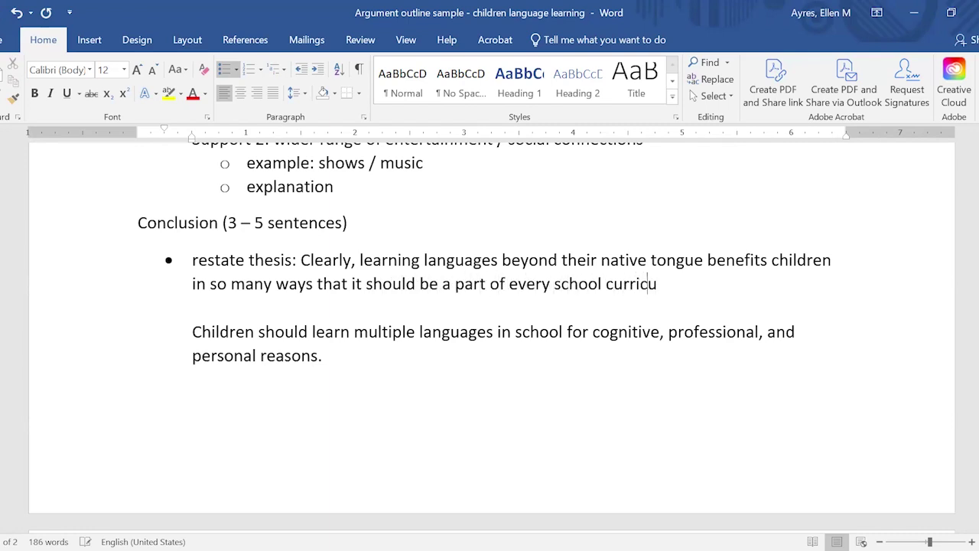
type("lum.")
- Delete the reference copy of the original thesis and the blank lines between the restated thesis and the wrap-up bullet
triple_click(337, 356)
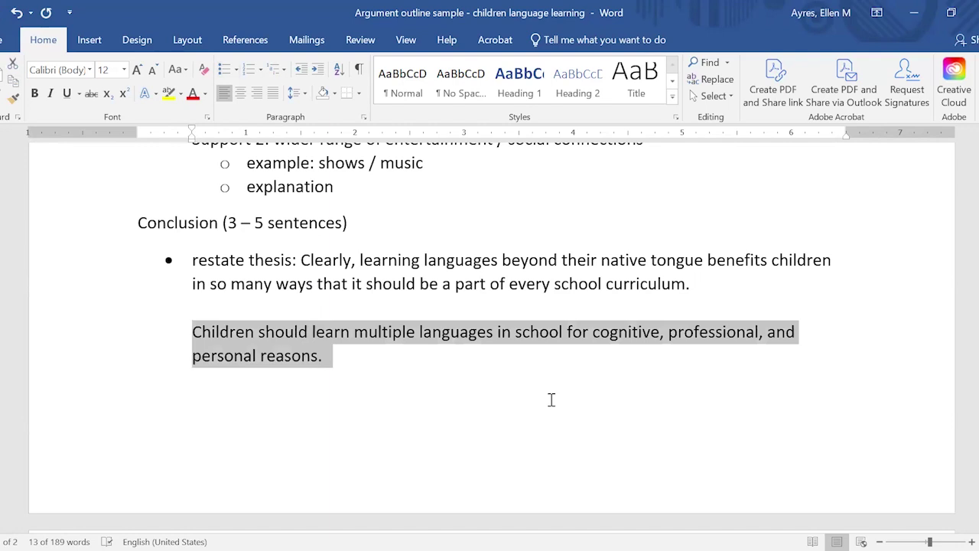
key("Delete")
key("Delete")
key("Delete")
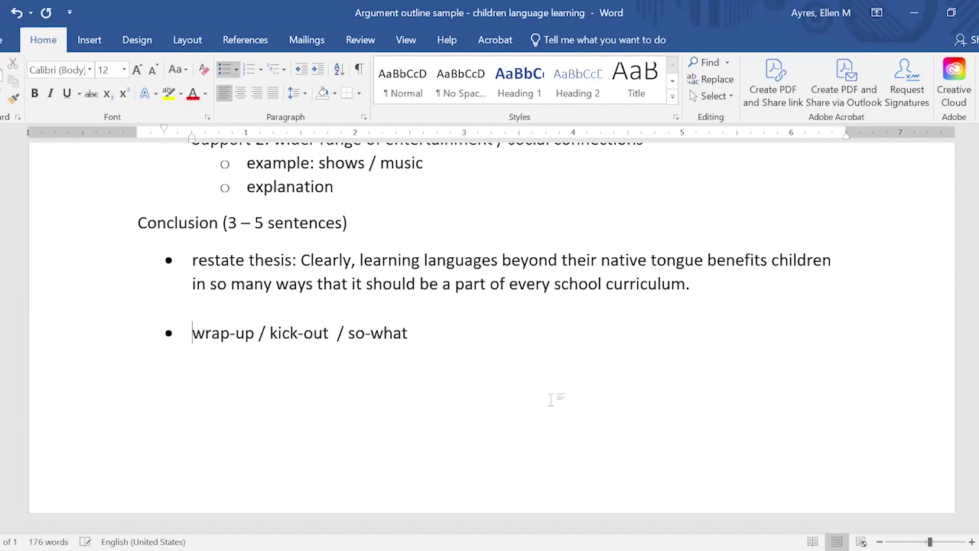
key("Up")
key("Return")
key("BackSpace")
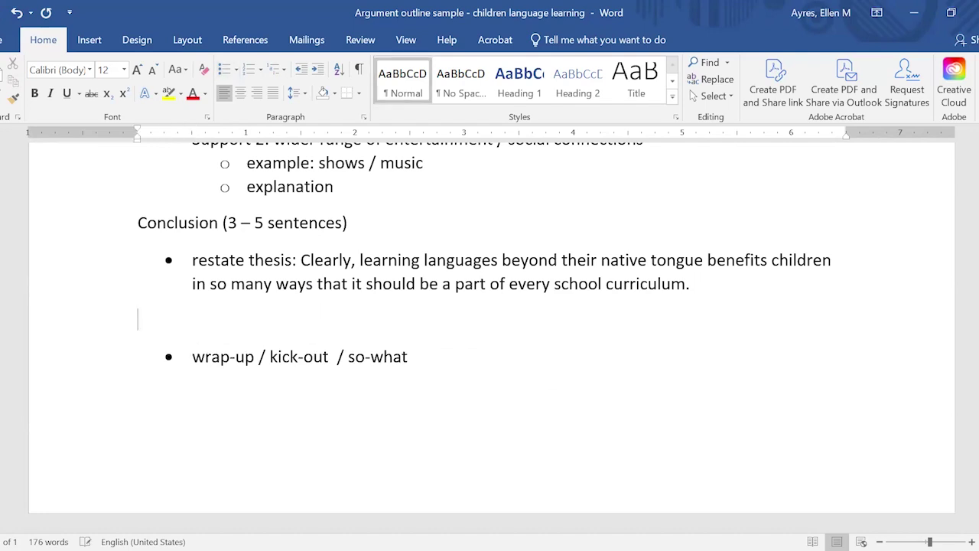
key("BackSpace")
key("BackSpace")
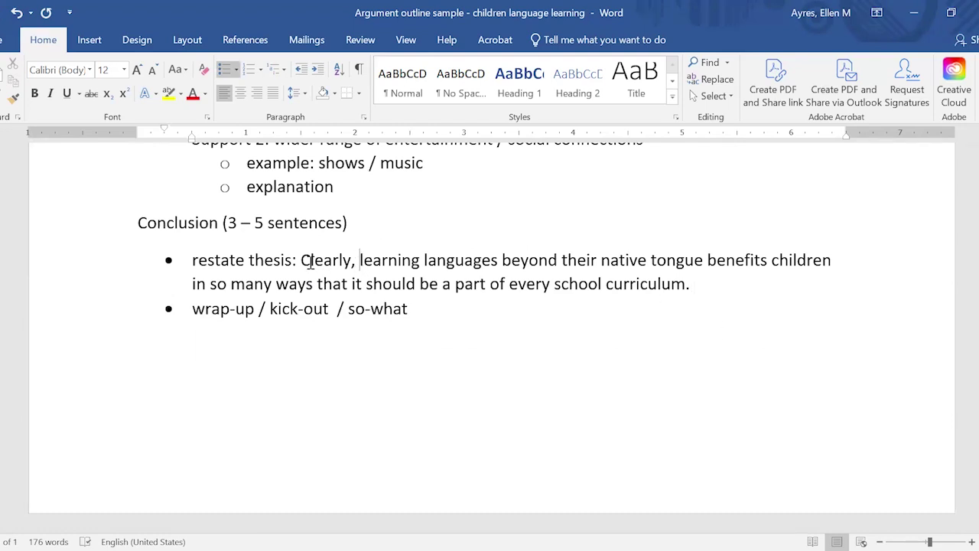
left_click_drag(303, 260, 359, 260)
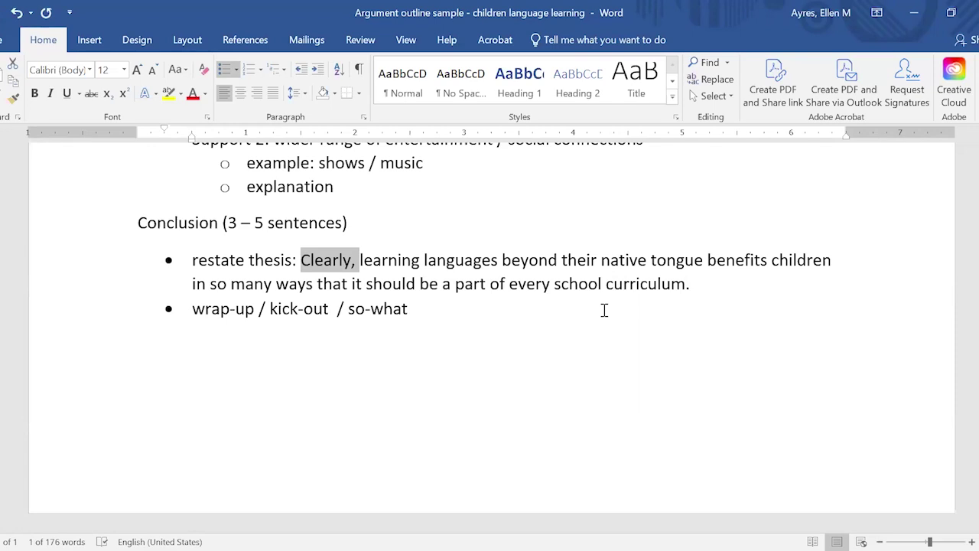
- Add a colon to the wrap-up bullet and list "increasing globalization", "world population" and "best for all children" as sub-bullets beneath it
left_click(565, 326)
type(":")
key("Return")
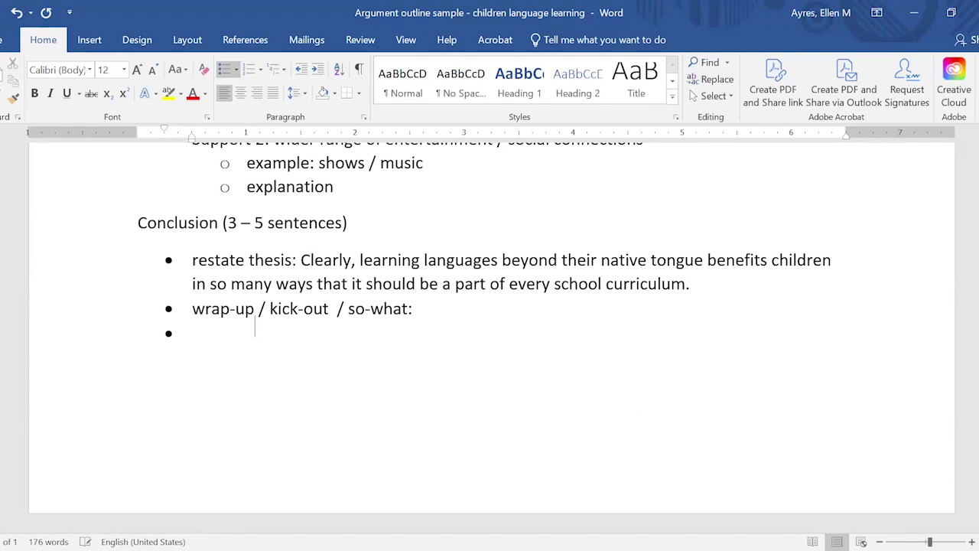
key("Tab")
type("increasi")
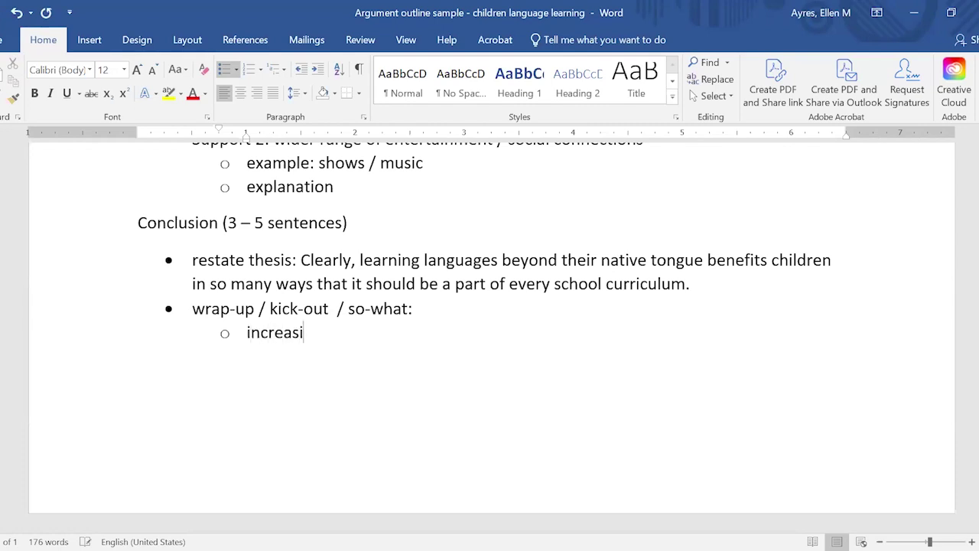
type("ng globalization")
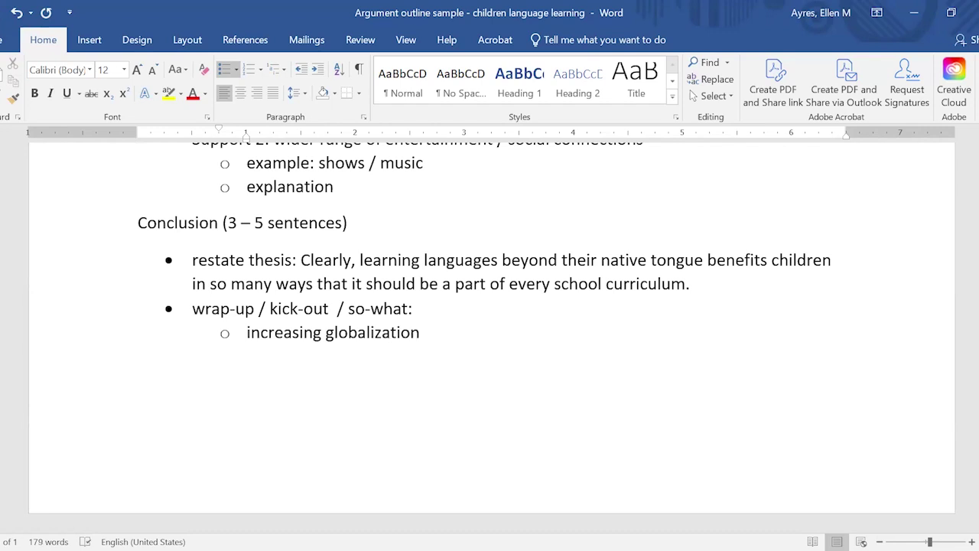
key("Return")
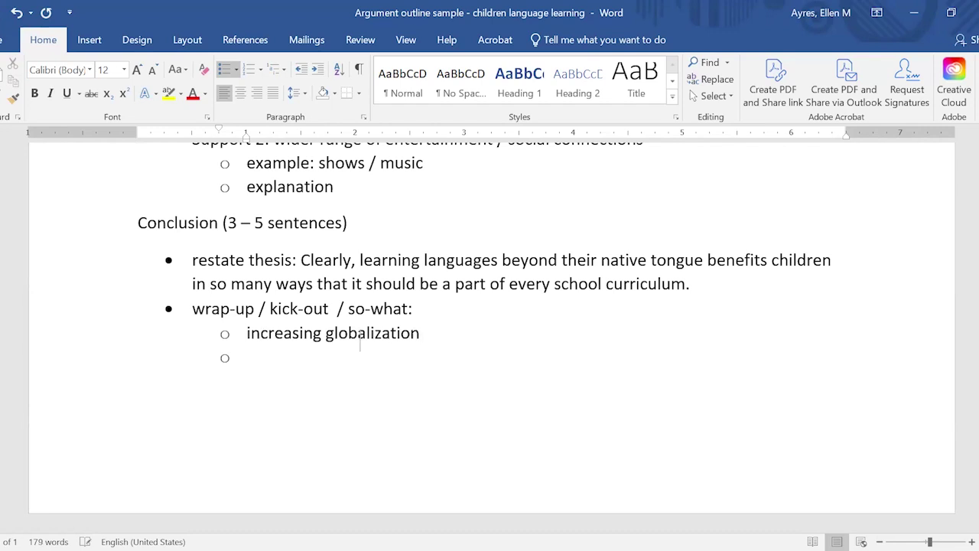
type("world population")
key("Return")
type("best for all c")
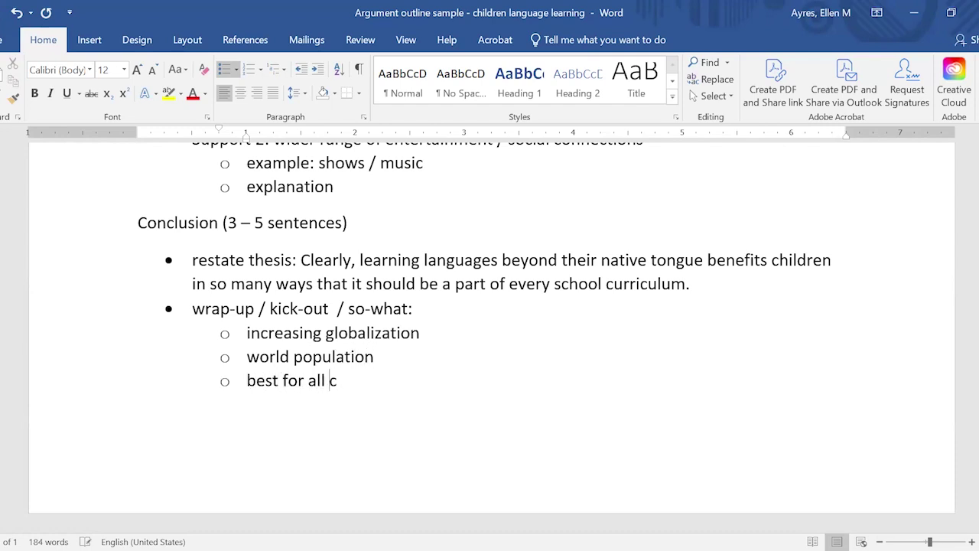
type("hildren")
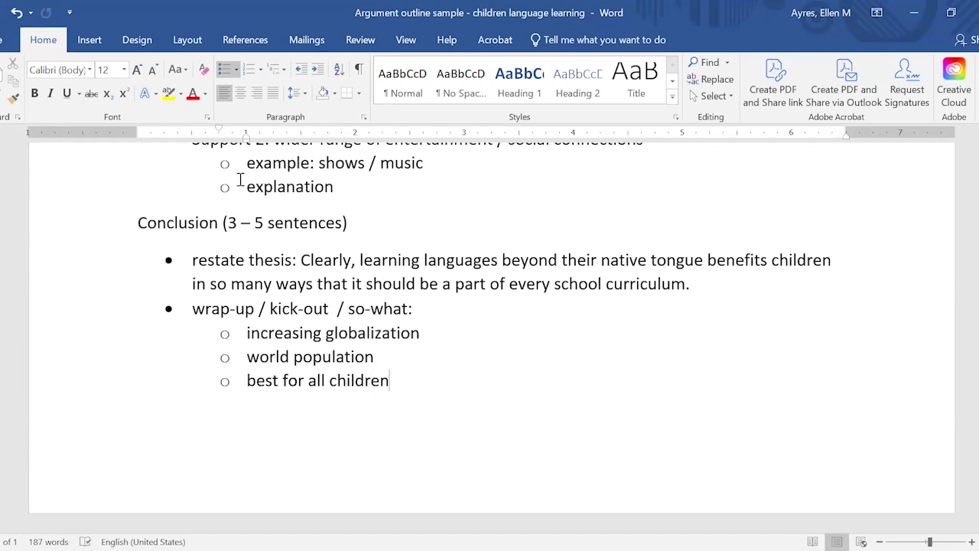
- Review the restated thesis and the three wrap-up ideas in the conclusion
left_click_drag(338, 247, 302, 260)
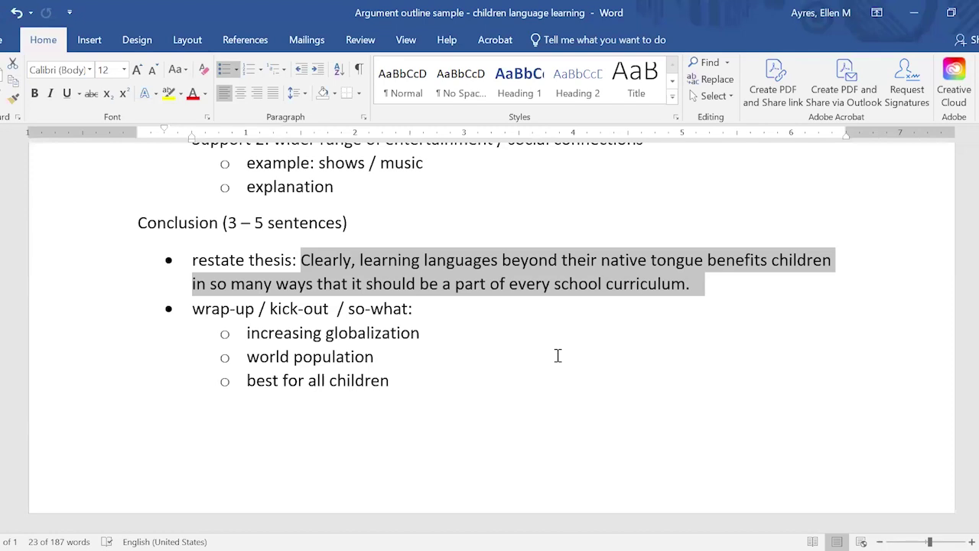
left_click_drag(426, 385, 238, 333)
left_click(419, 377)
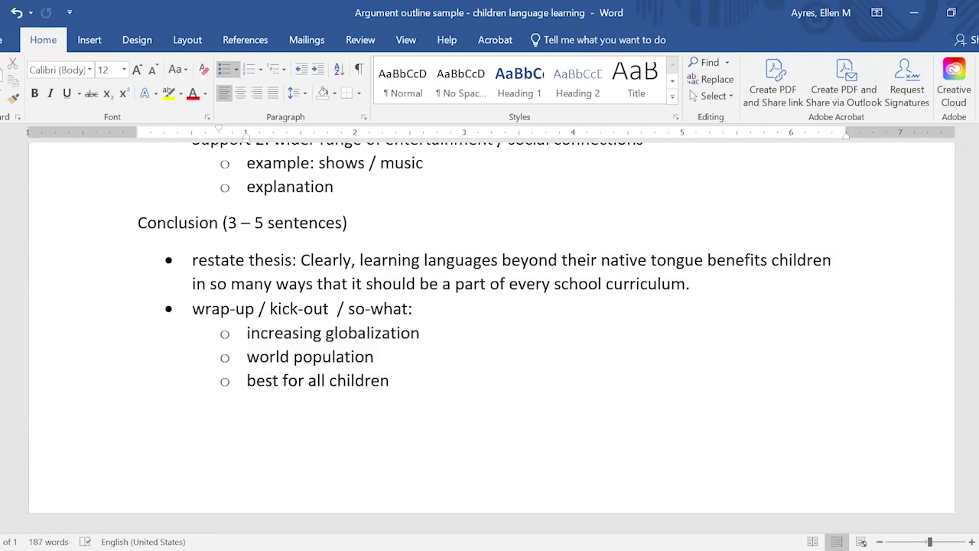
- Fill in the introduction's Hook with the placeholder "[interesting statistic]"
scroll(267, 394, "up", 15)
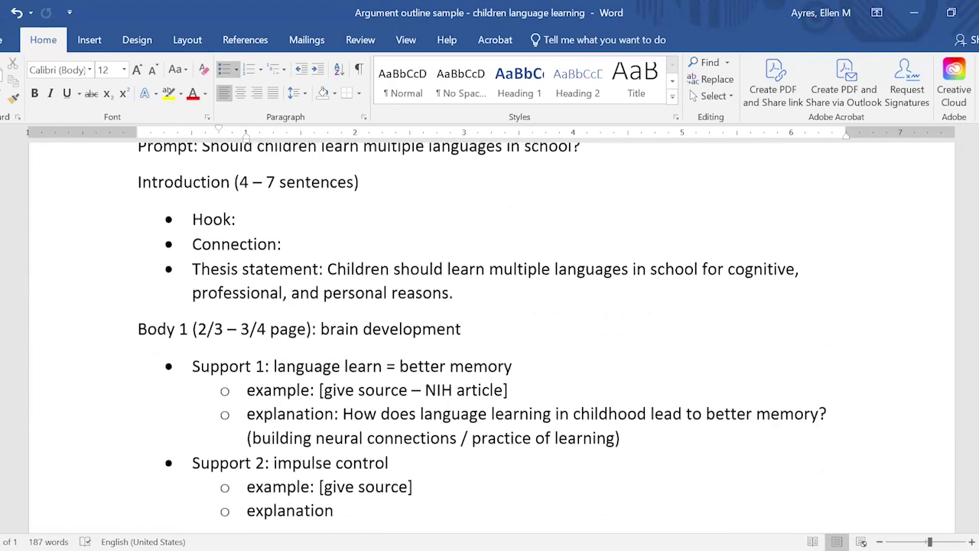
left_click(303, 356)
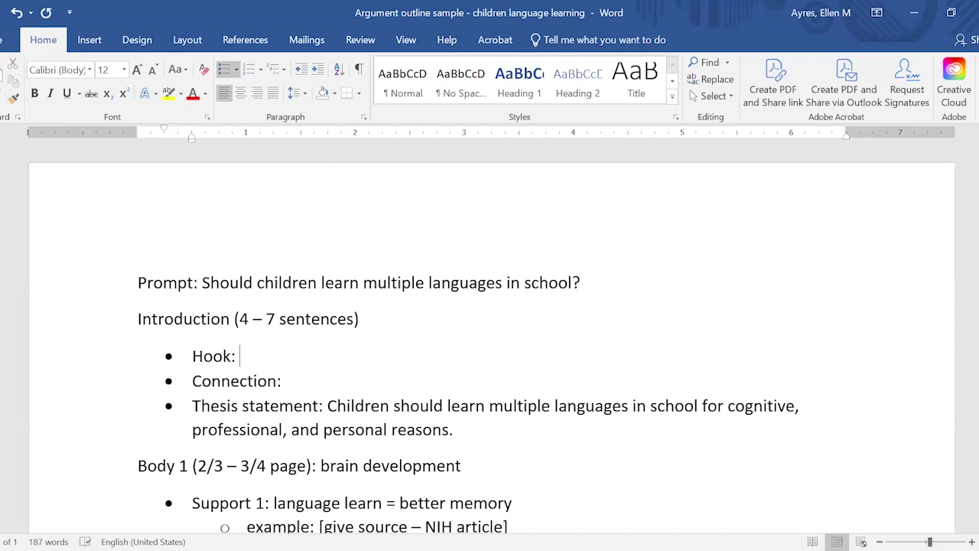
type("[interesting statistic")
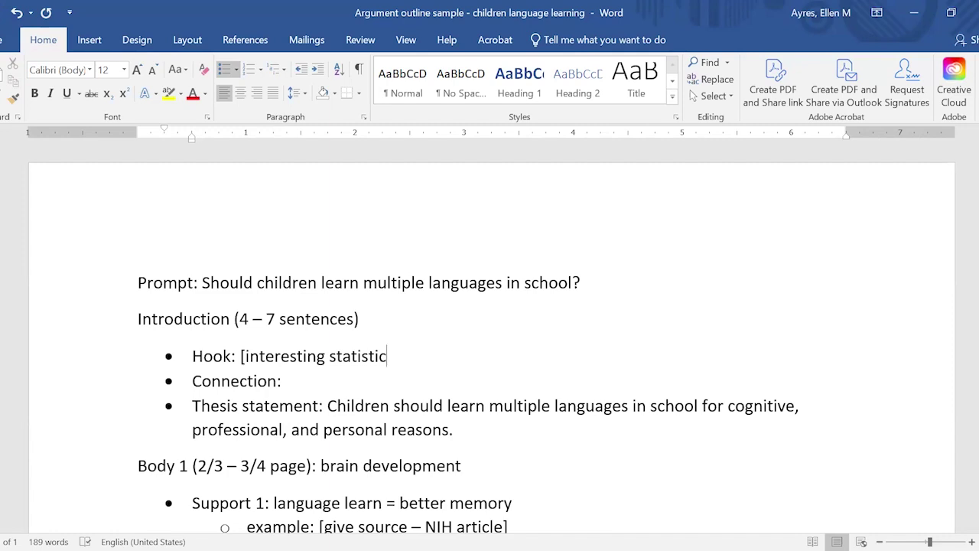
type("]")
- Fill in the introduction's Connection with "Why this stat matters / why it's a problem (or a positive)"
key("Down")
type("Why this stat matters")
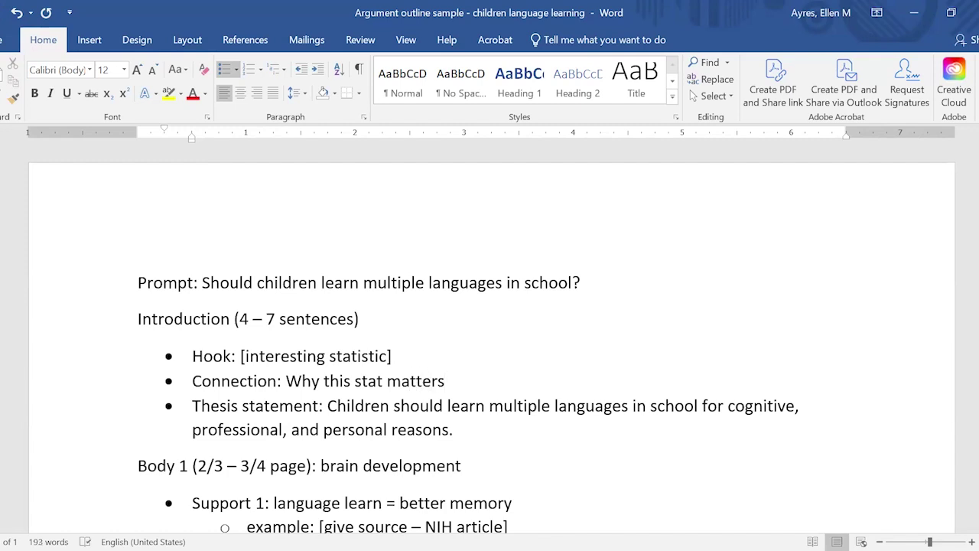
type("/ wha")
key("BackSpace")
type("y i")
type("t's a problem")
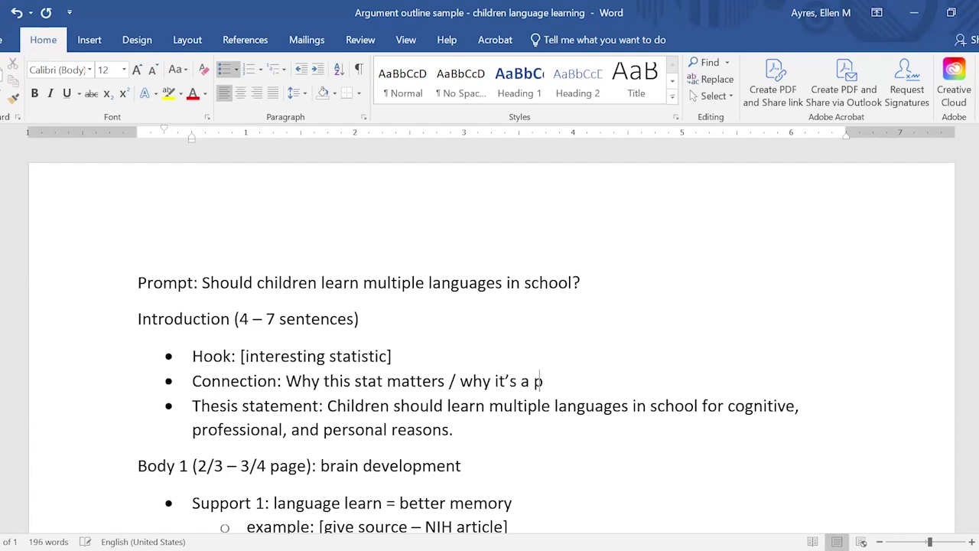
type(" (or a")
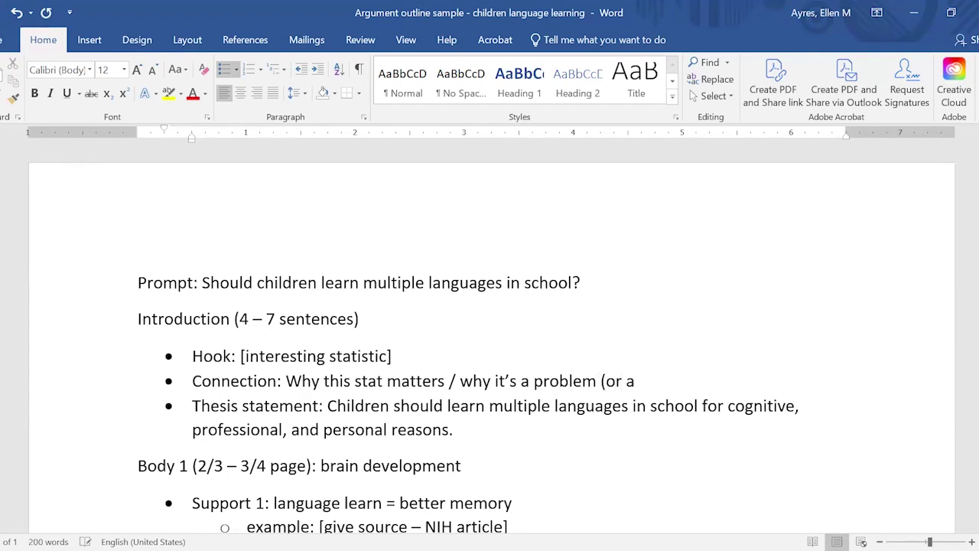
type(" positive)")
- Review the filled-in outline from the body paragraphs to the conclusion, checking the example and explanation bullets under Body 3
scroll(797, 339, "down", 3)
scroll(749, 374, "down", 10)
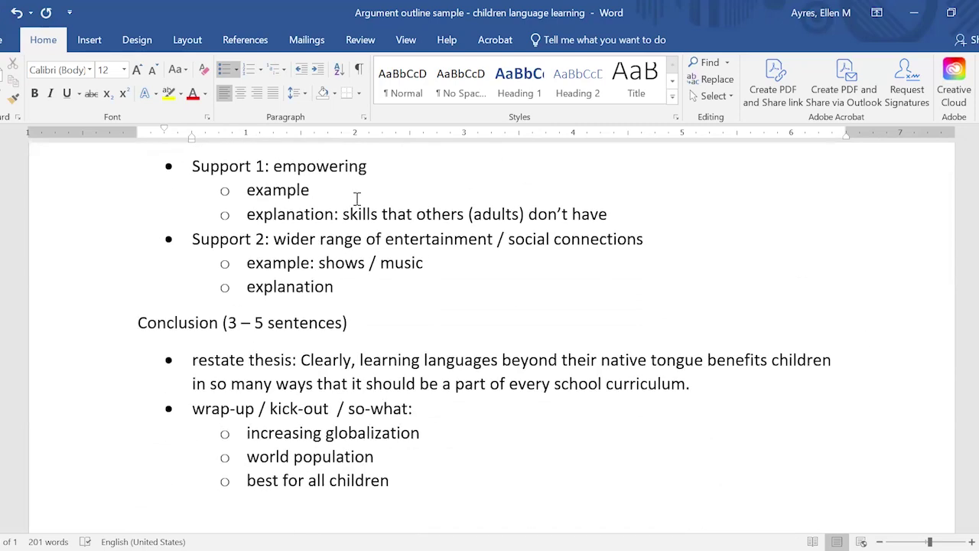
left_click(327, 201)
left_click(390, 285)
scroll(908, 441, "down", 2)
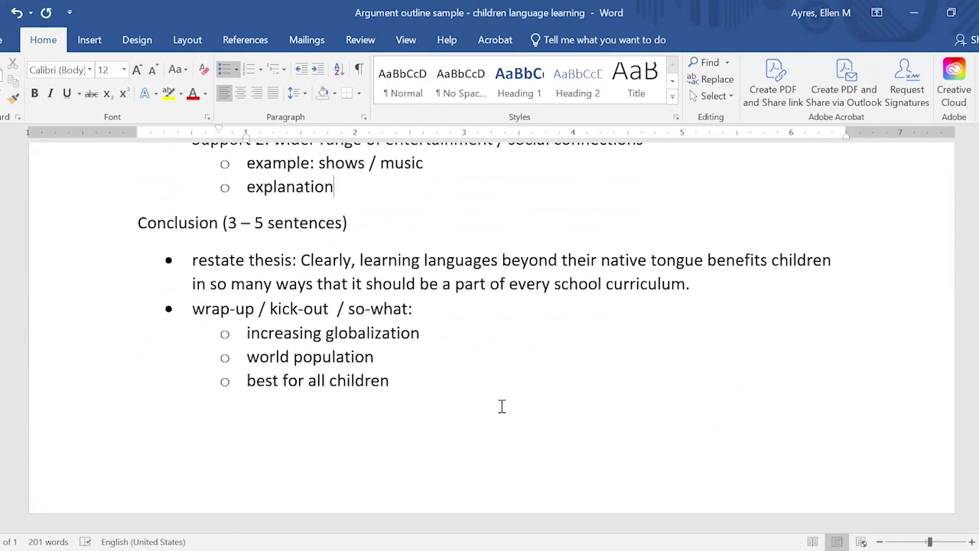
scroll(623, 421, "up", 7)
scroll(712, 387, "up", 9)
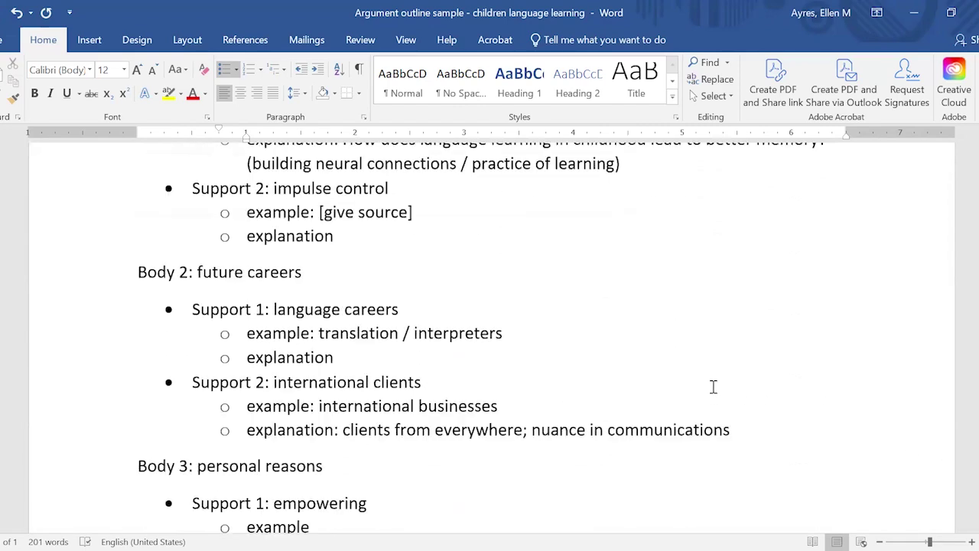